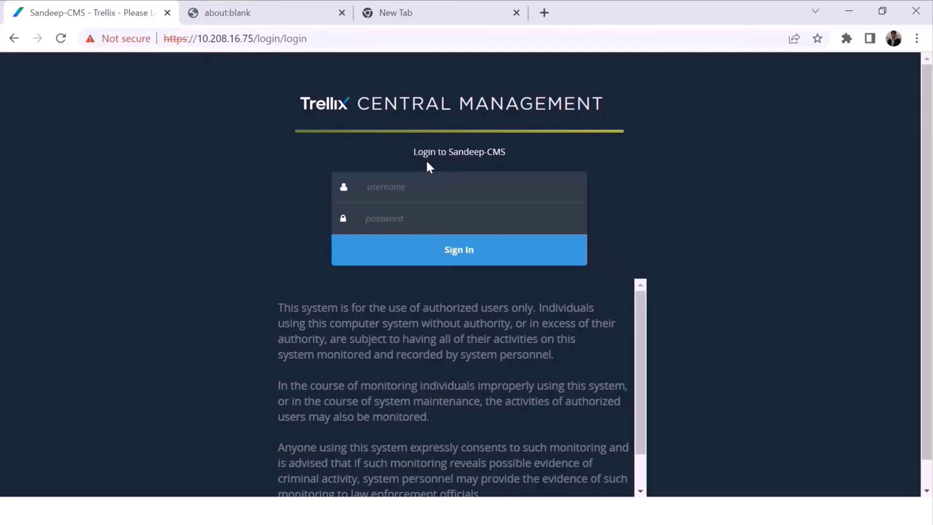
Sign in to Trellix Central Management with the admin account and its password
left_click(416, 181)
type("admin")
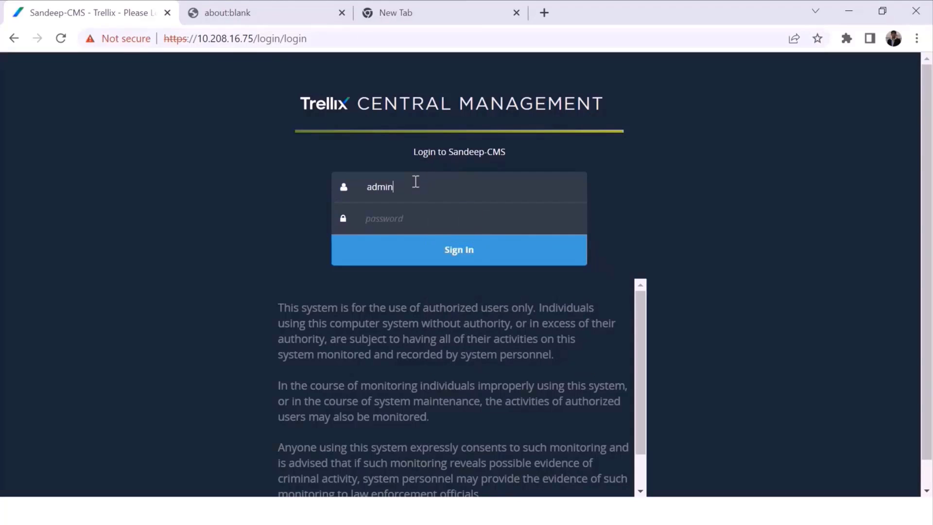
key("Tab")
type("********")
left_click(492, 263)
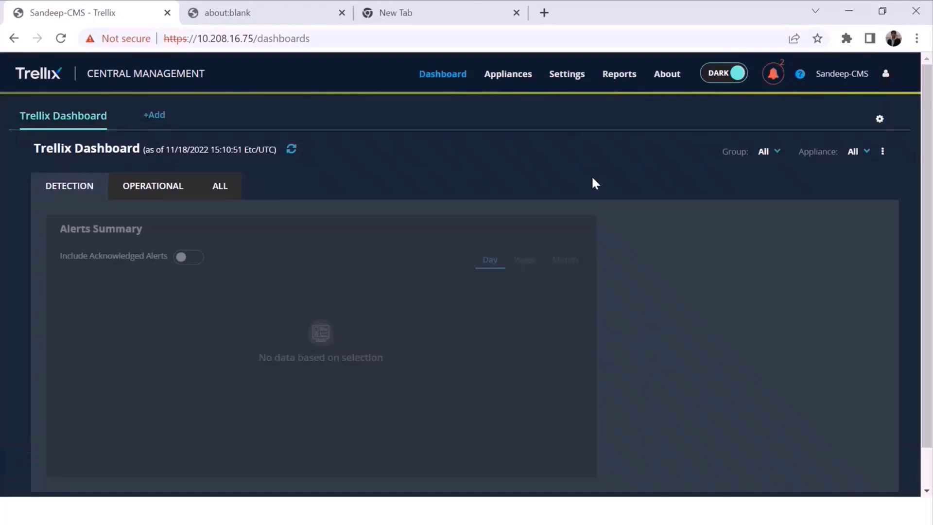
Show the Nodes list, review the Add Node form without saving, and select node IP 10.71.93.130
mouse_move(530, 68)
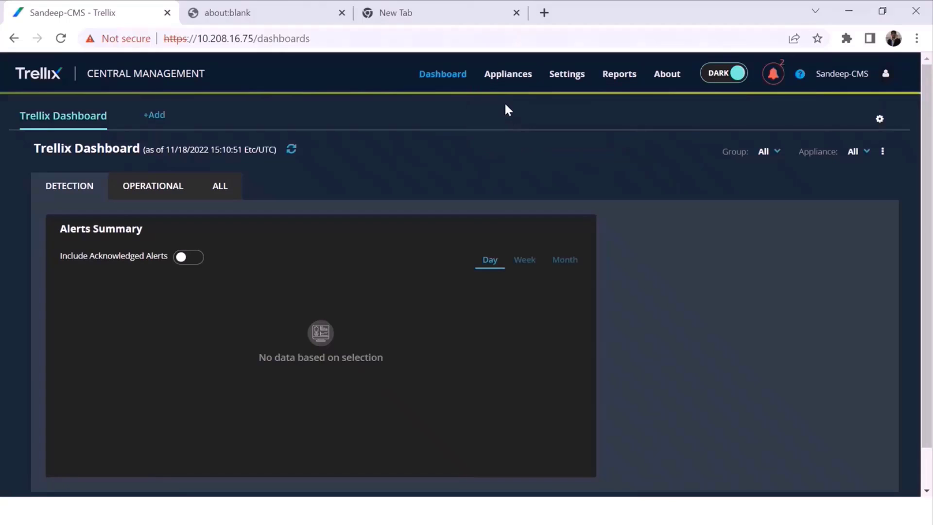
left_click(508, 136)
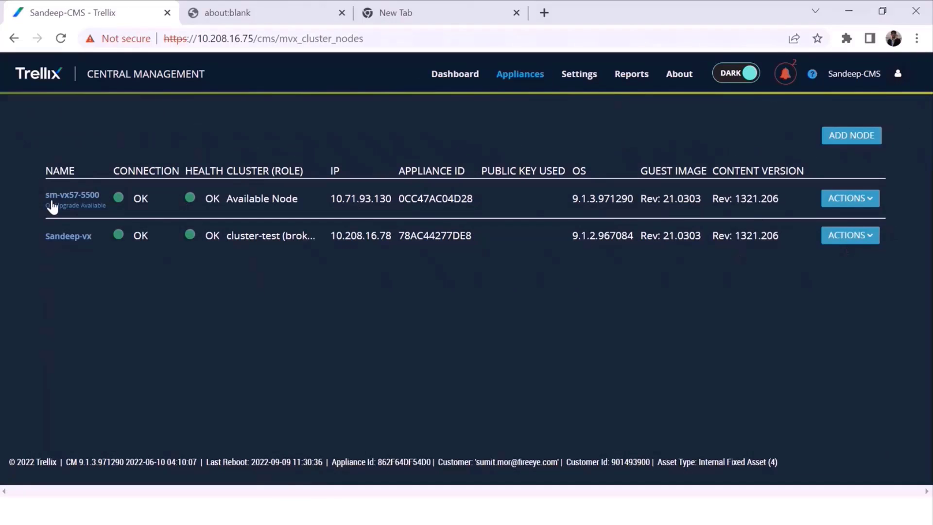
left_click_drag(48, 196, 188, 208)
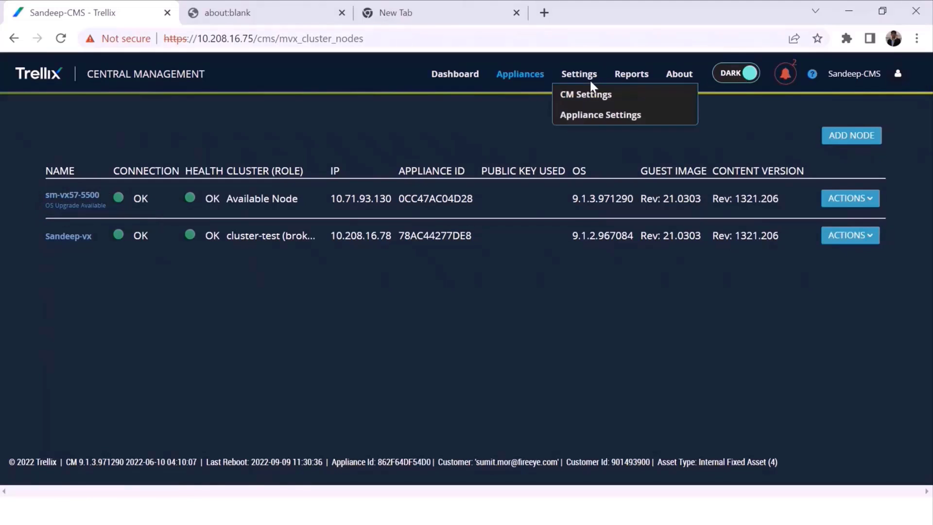
left_click(860, 137)
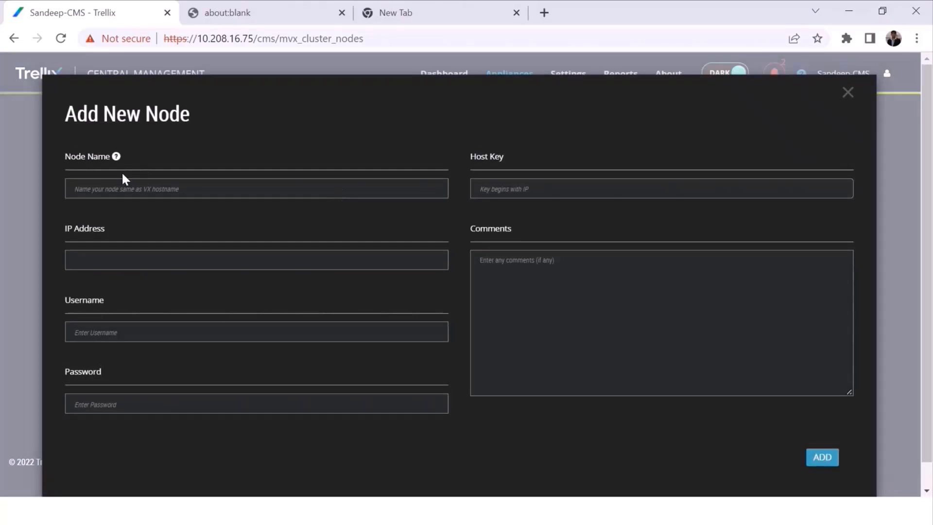
left_click(97, 187)
left_click(78, 263)
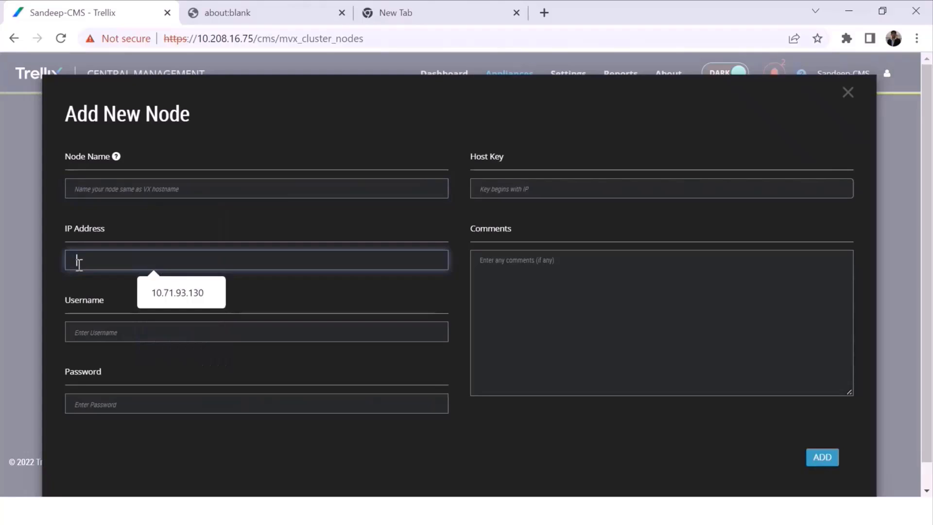
left_click(86, 326)
left_click(100, 404)
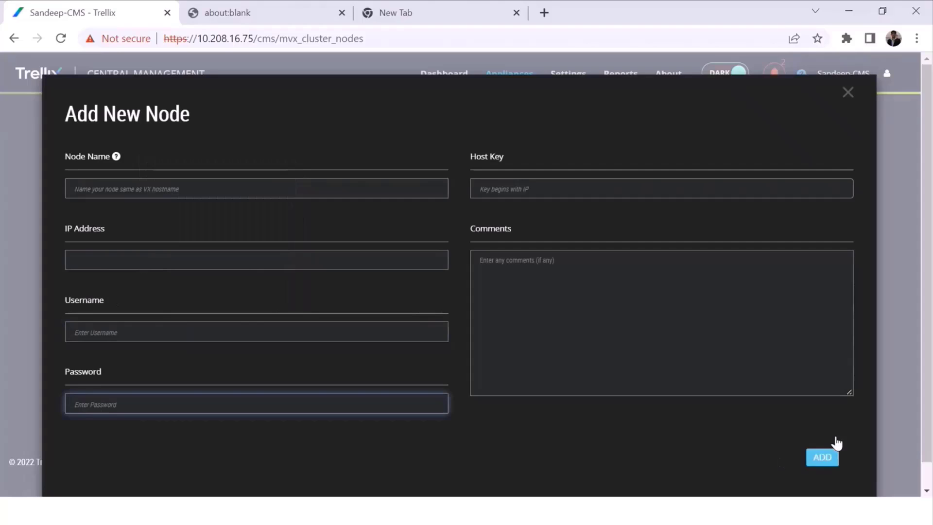
left_click(847, 94)
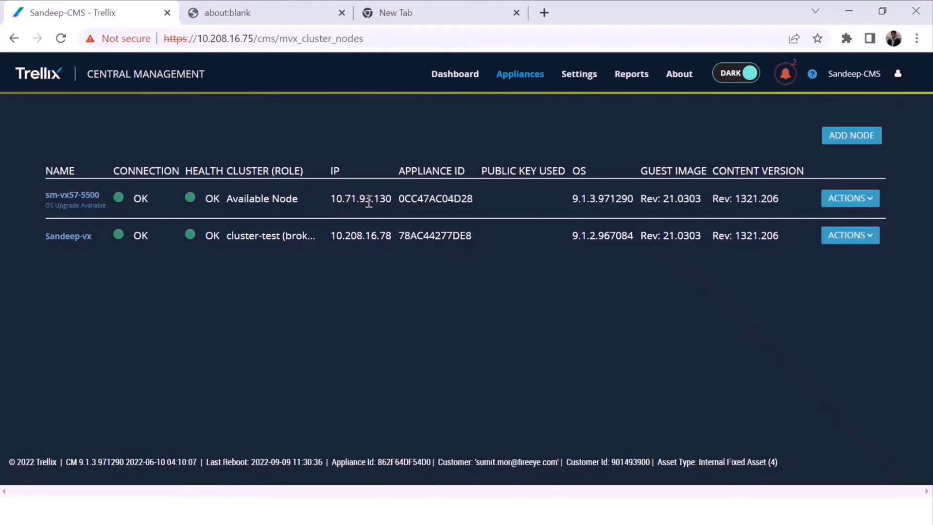
left_click_drag(396, 196, 342, 200)
Create cluster 'demo-clutser-test' with node sm-vx57-5500 and highlight its Busy status
mouse_move(519, 76)
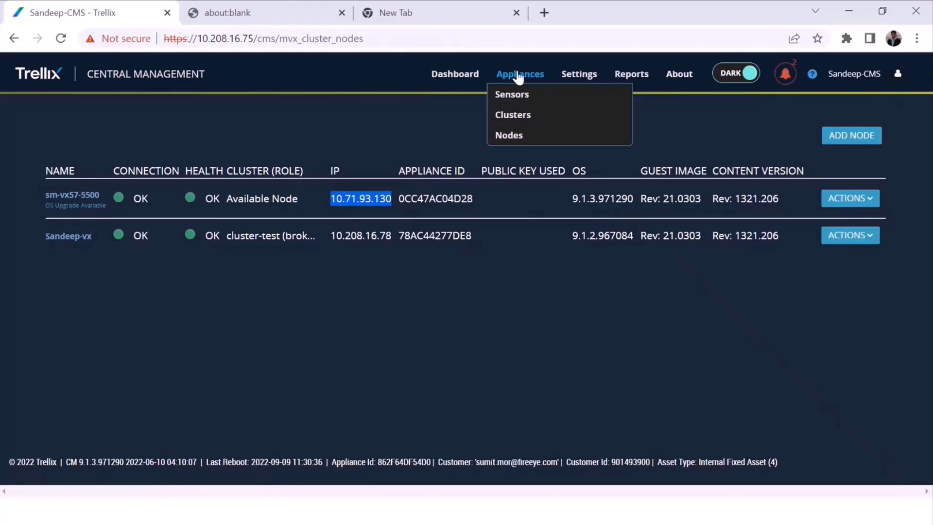
left_click(508, 113)
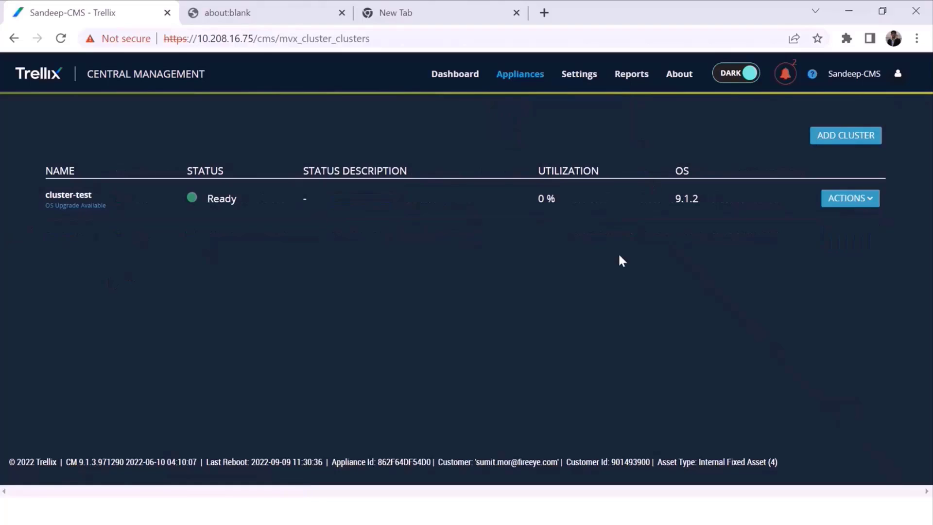
left_click(837, 146)
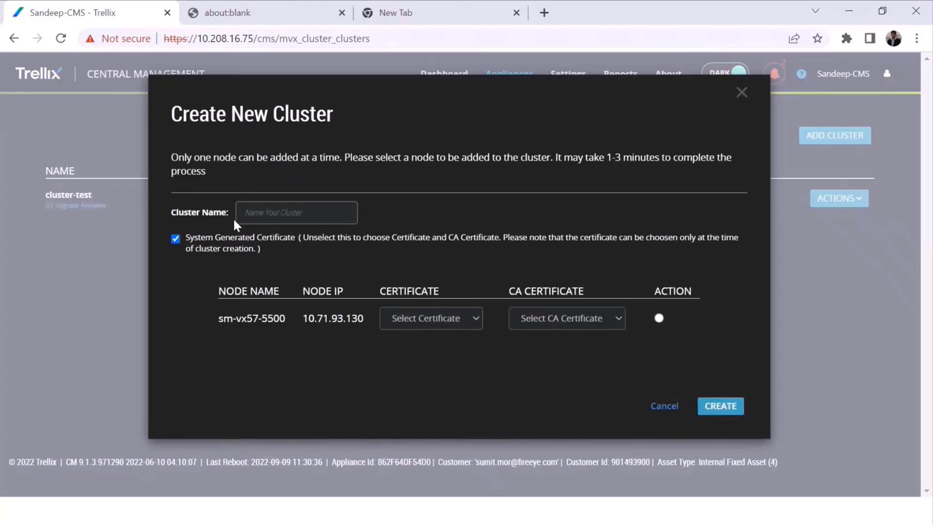
left_click(275, 214)
type("demo-clutser")
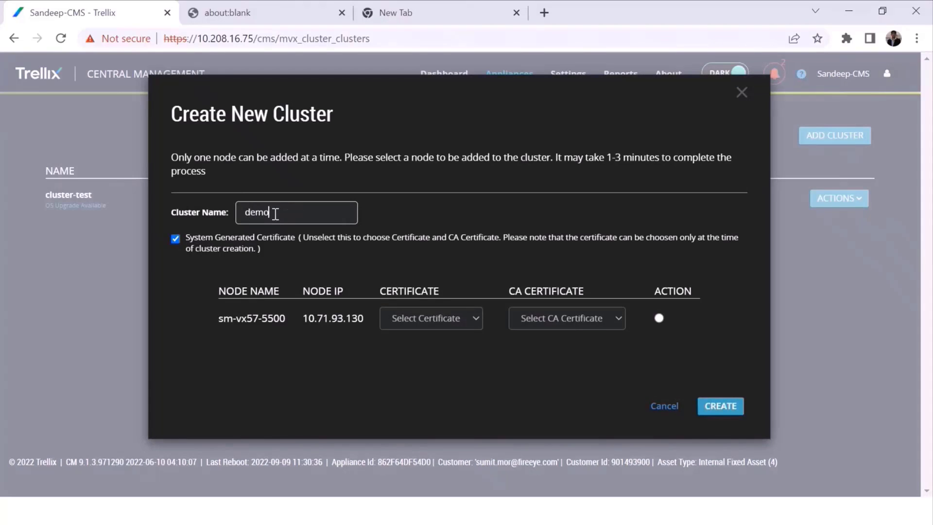
type("-test")
left_click(659, 318)
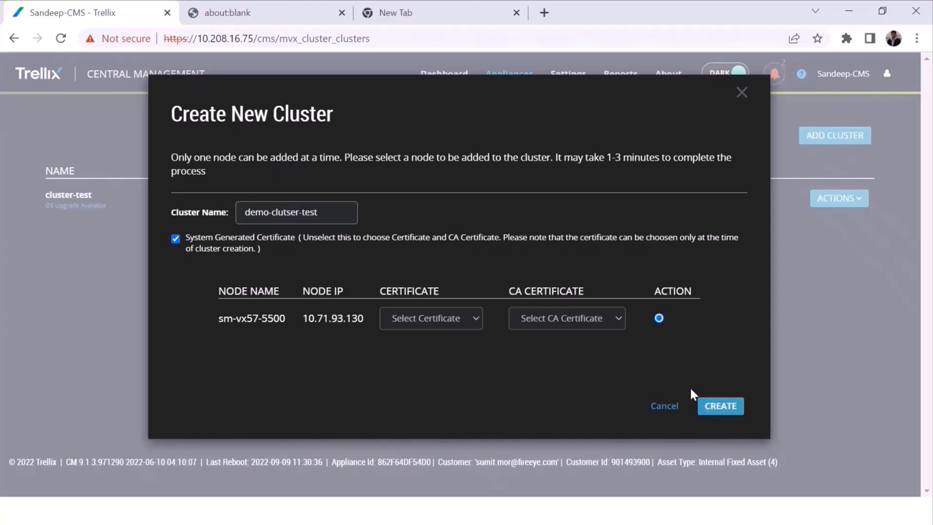
left_click(720, 405)
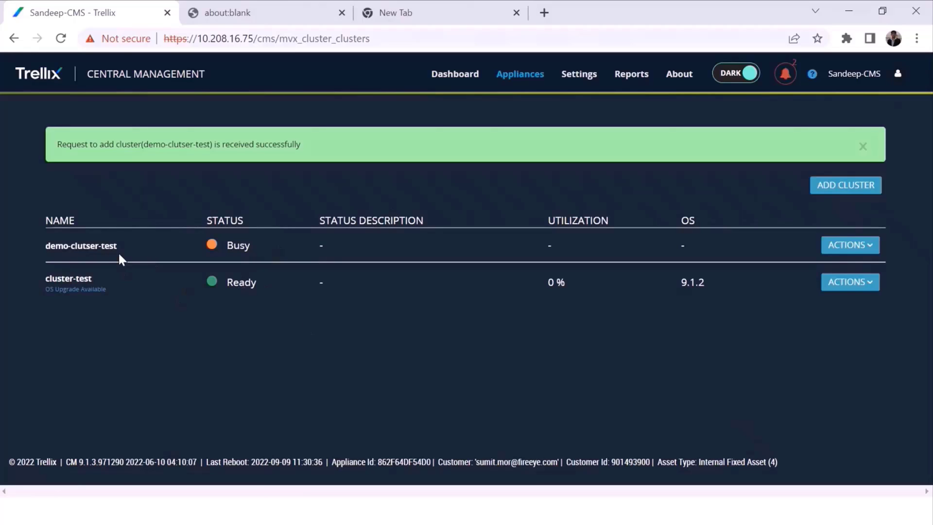
double_click(242, 246)
Open a new PuTTY SSH session to 10.71.93.130 and log in as admin
key("alt+Tab")
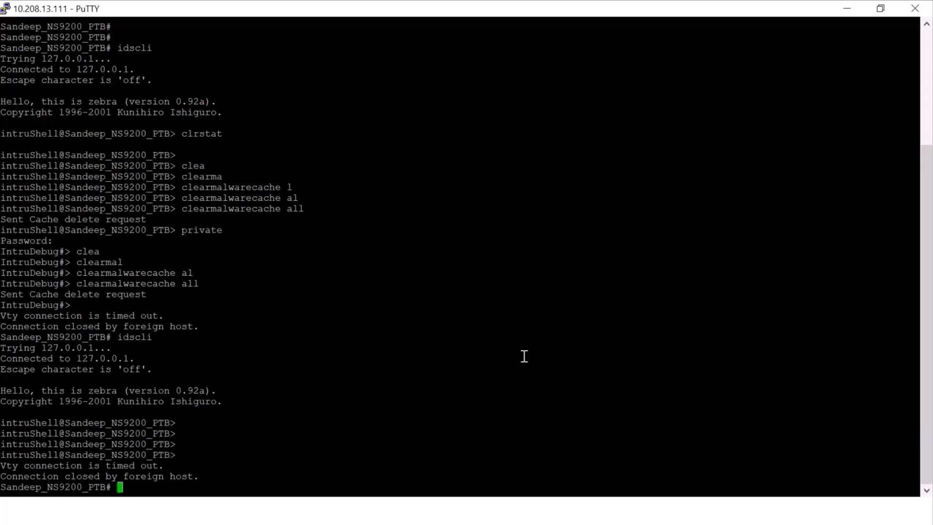
key("alt+Tab")
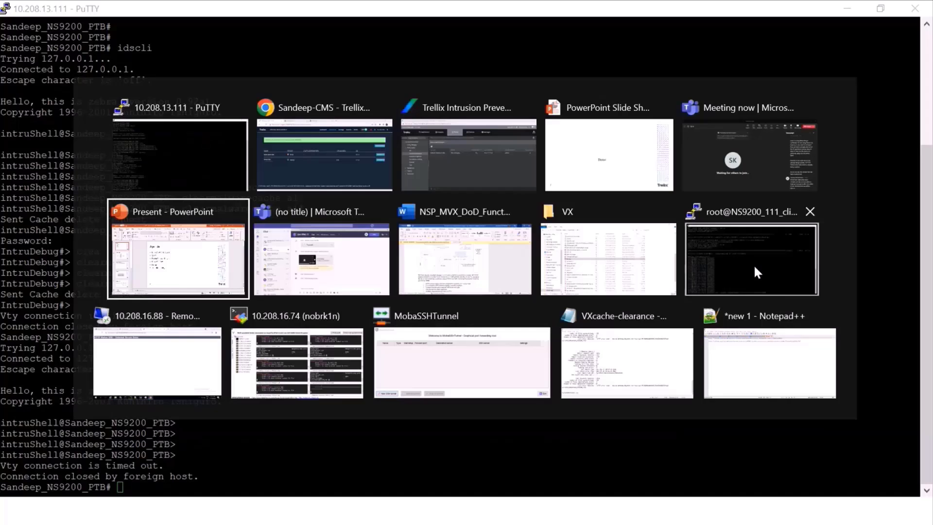
left_click(754, 265)
right_click(485, 12)
left_click(559, 157)
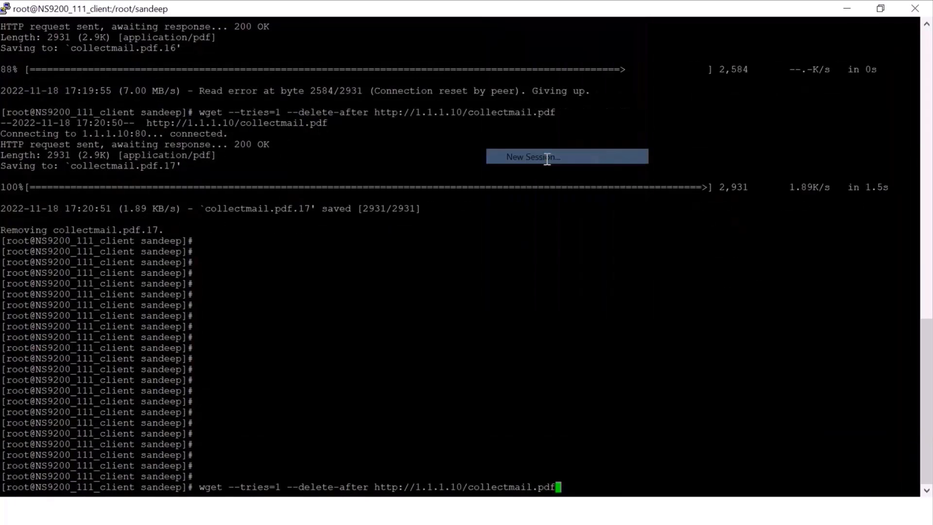
type("10.71.93.130")
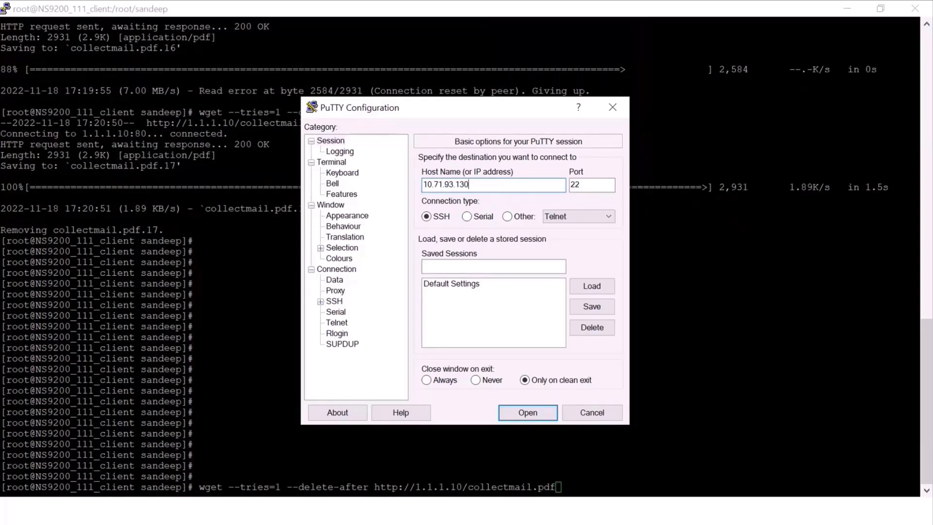
key("Return")
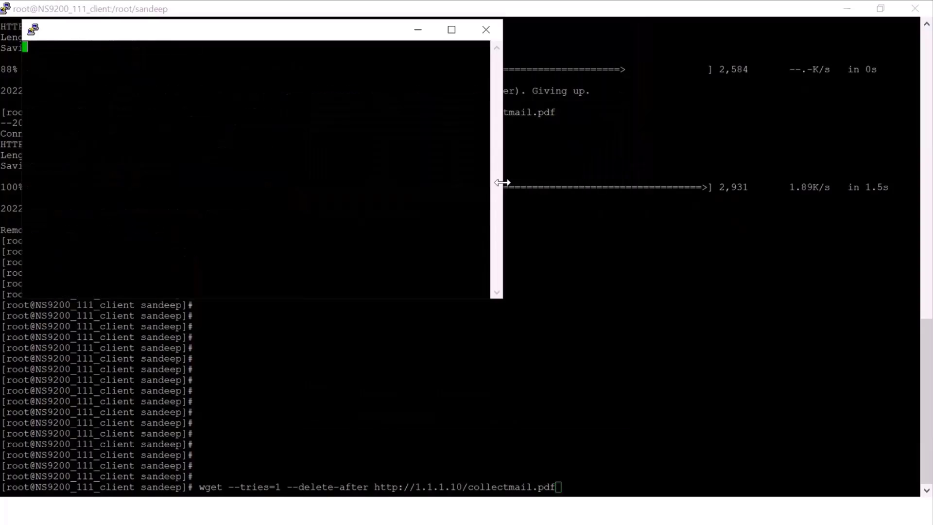
type("admin")
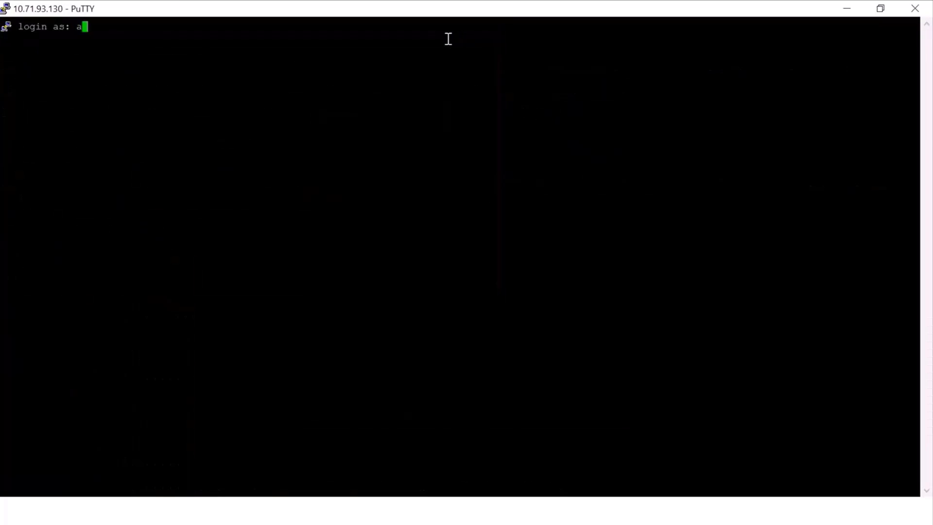
key("Return")
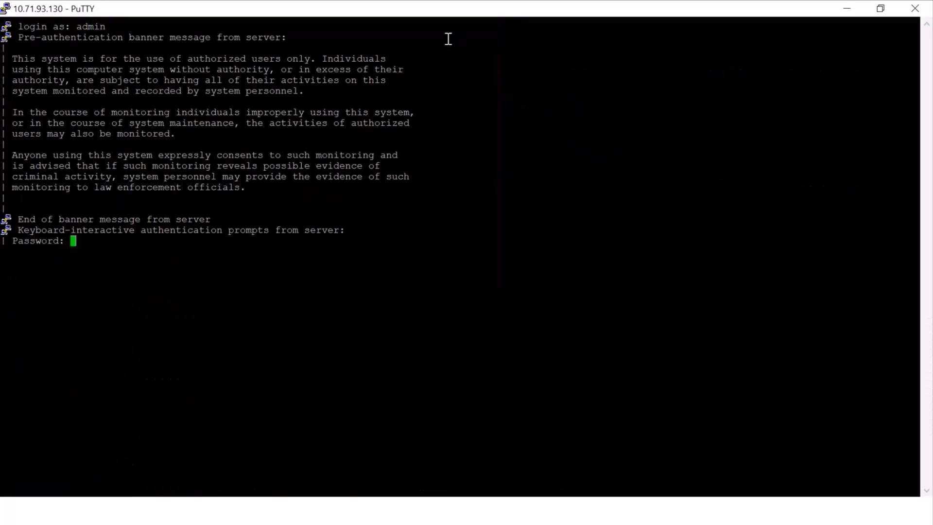
key("Return")
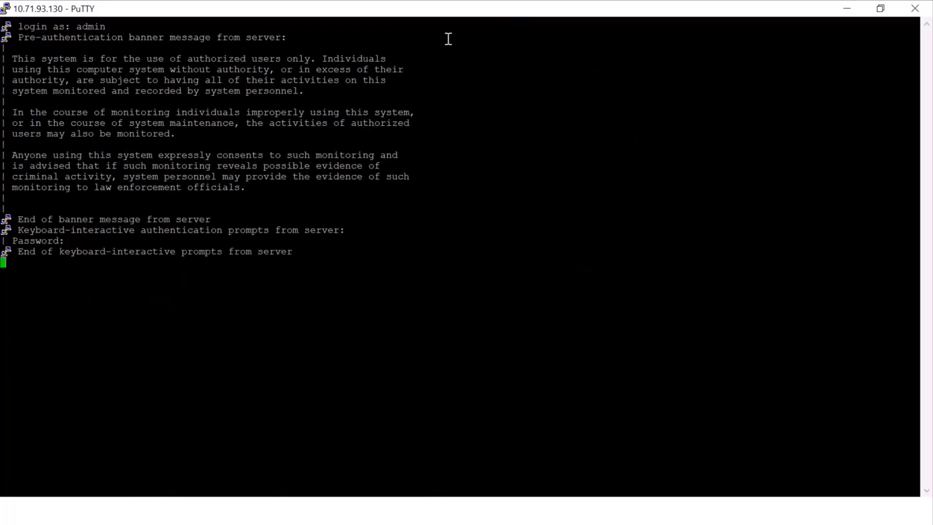
key("Return")
In enable mode run 'show mvx cluster status', highlight the degraded output, and return to Chrome
key("Return")
key("Return")
key("Return")
type("show mvx cl")
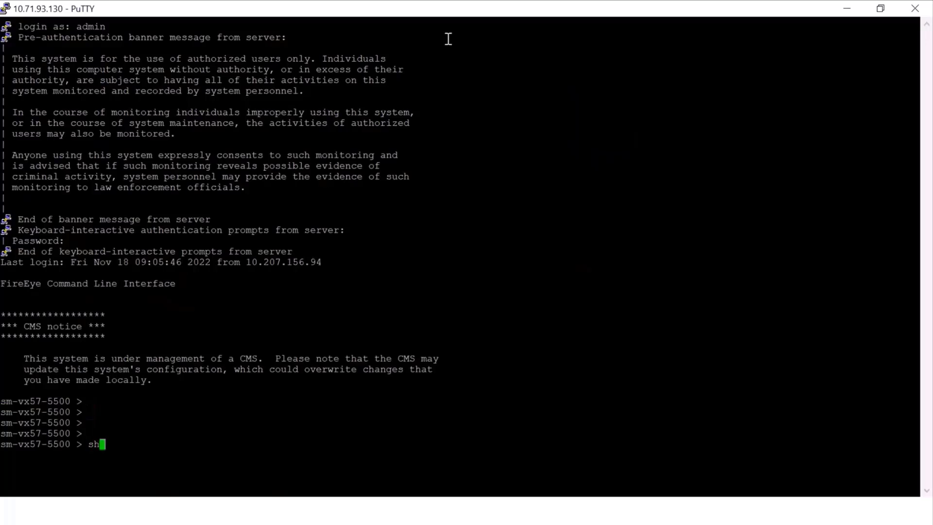
key("Return")
key("Up")
type("s")
key("Return")
key("Up")
key("BackSpace")
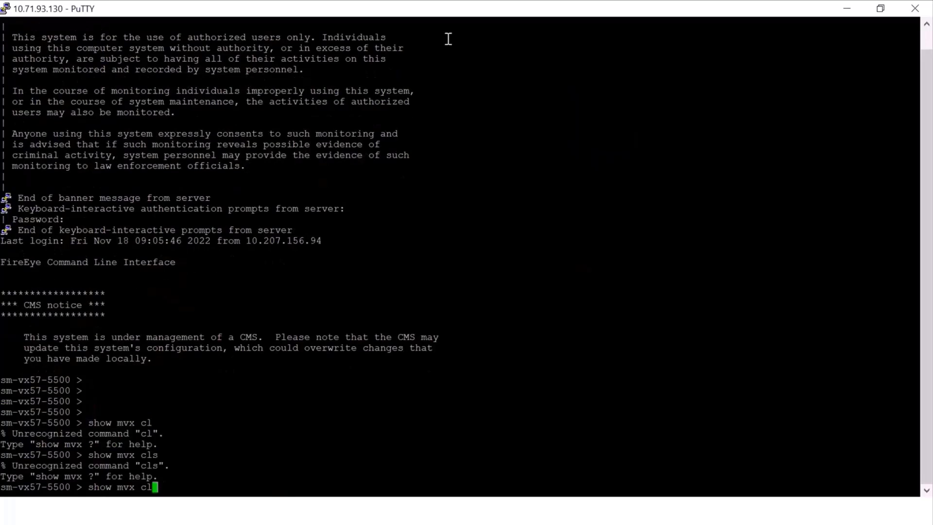
key("BackSpace")
key("Return")
type("en")
key("Return")
type("sh")
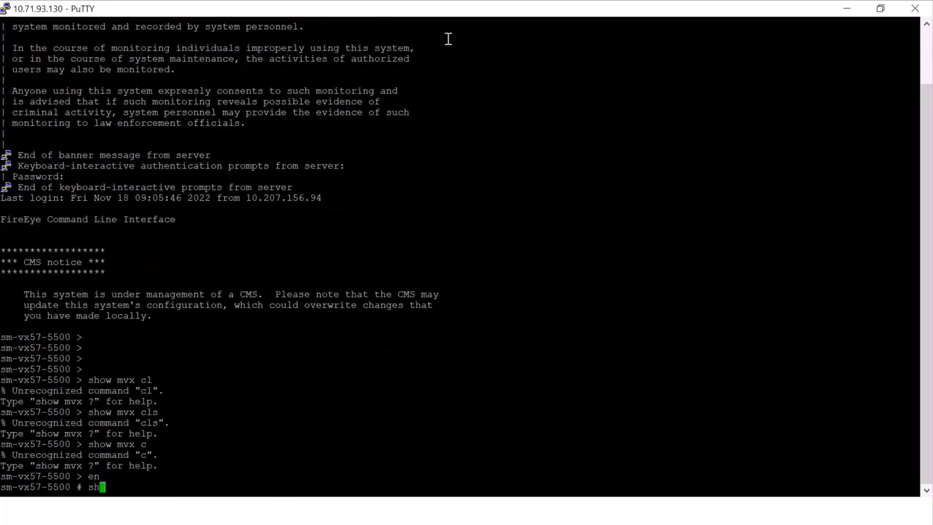
type("ow mvx cluster status")
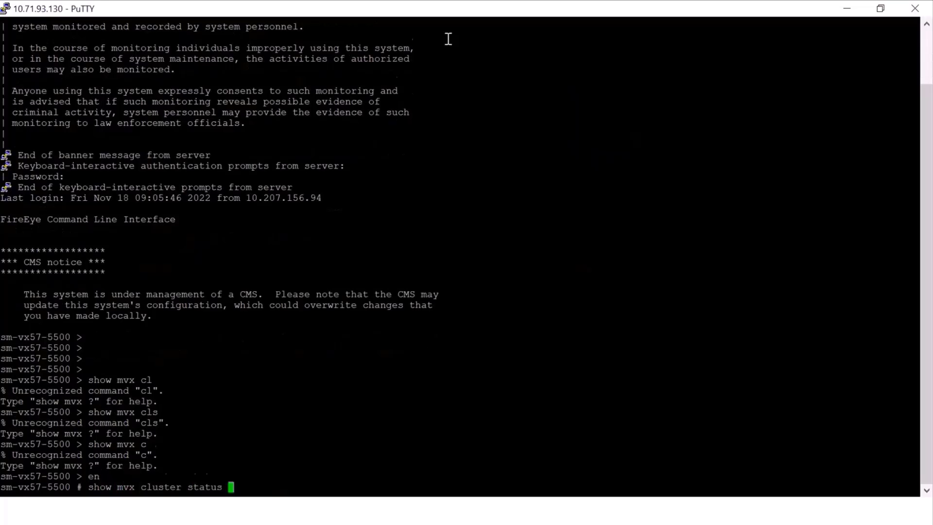
key("Return")
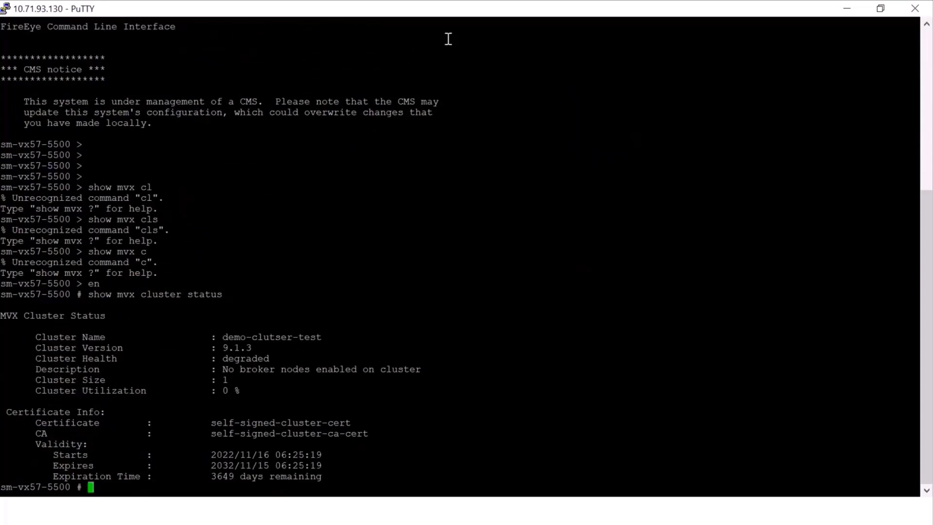
left_click_drag(3, 295, 422, 467)
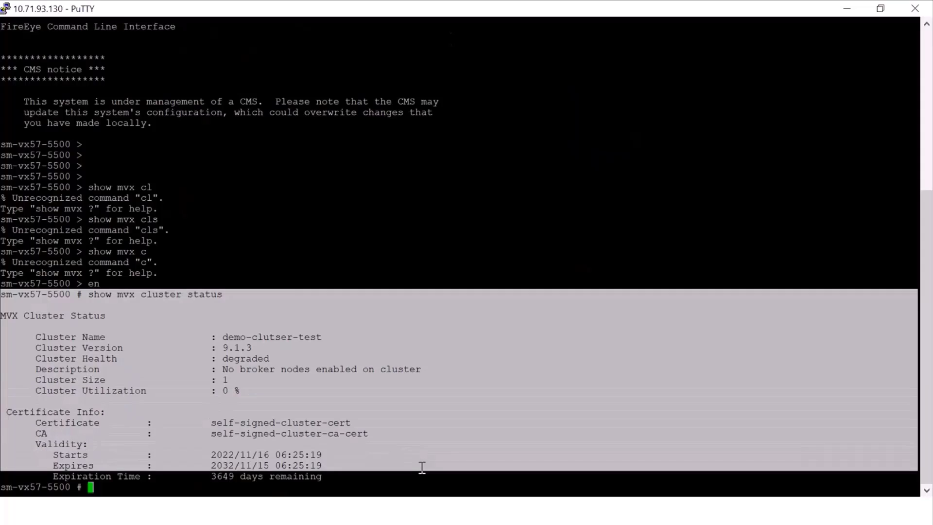
key("alt+Tab")
key("alt+Tab")
key("alt+Tab")
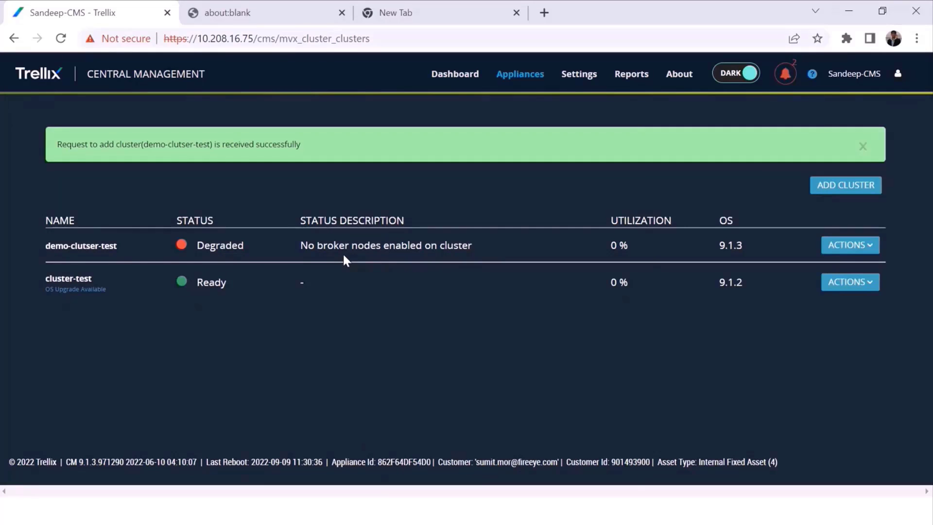
Enable sm-vx57-5500 as the broker node for cluster demo-clutser-test
left_click(870, 245)
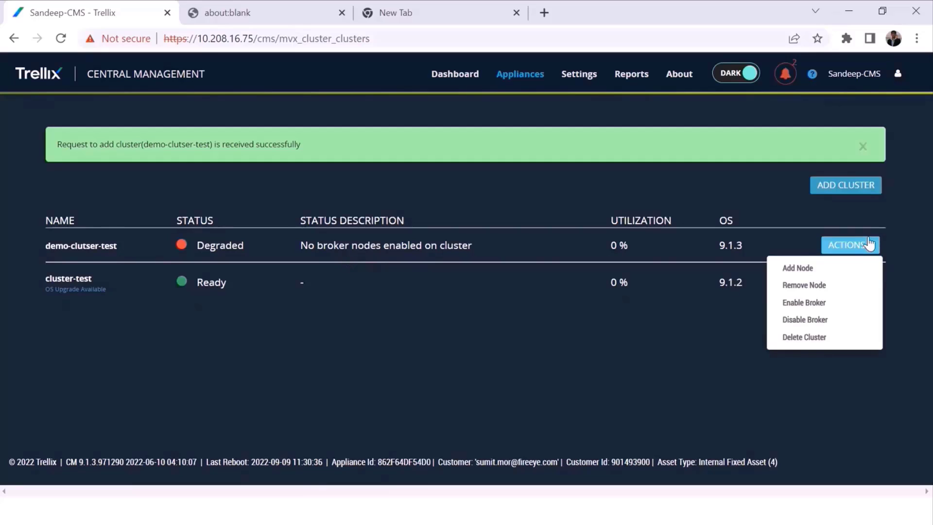
left_click(816, 303)
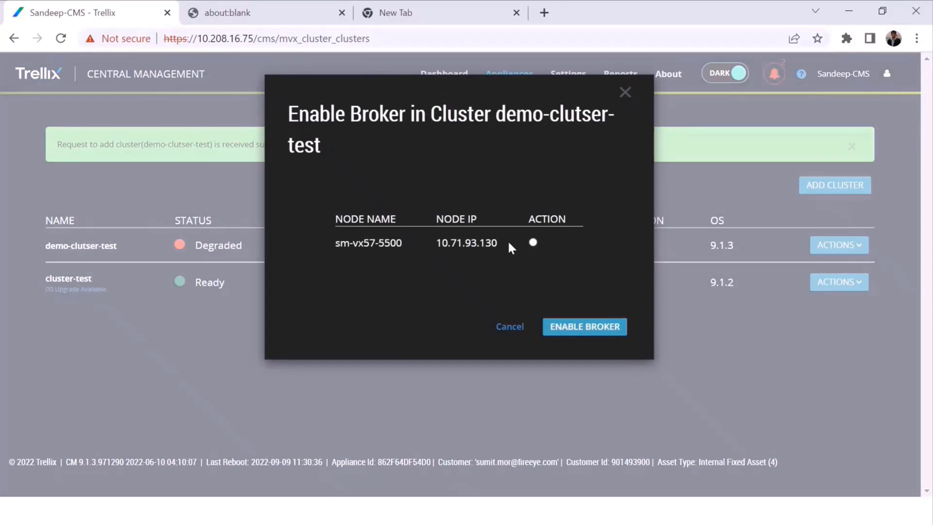
left_click(534, 243)
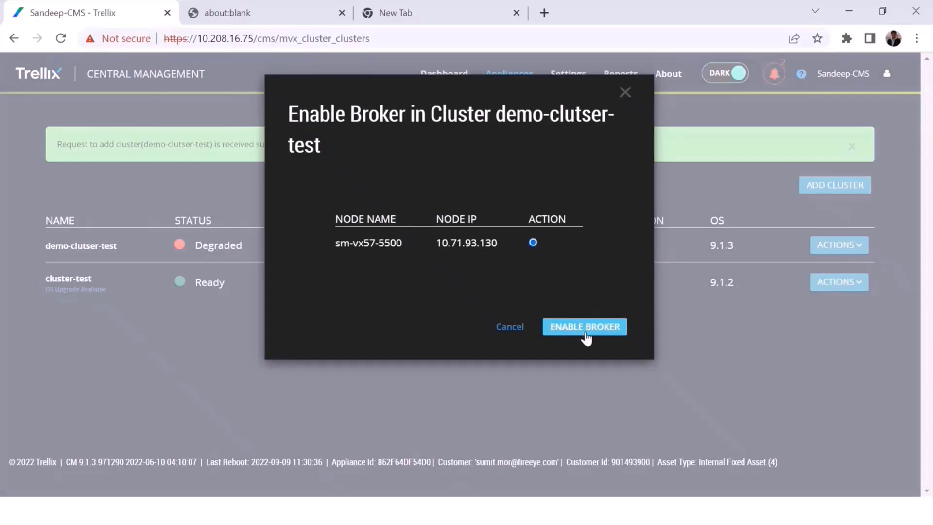
left_click(586, 330)
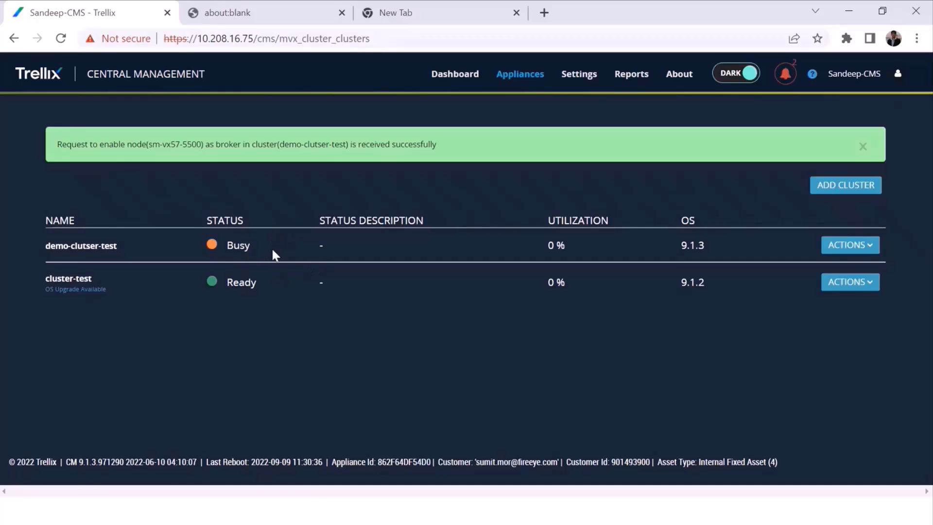
Rerun 'show mvx cluster status' and highlight Cluster Health still reading busy
key("alt+Tab")
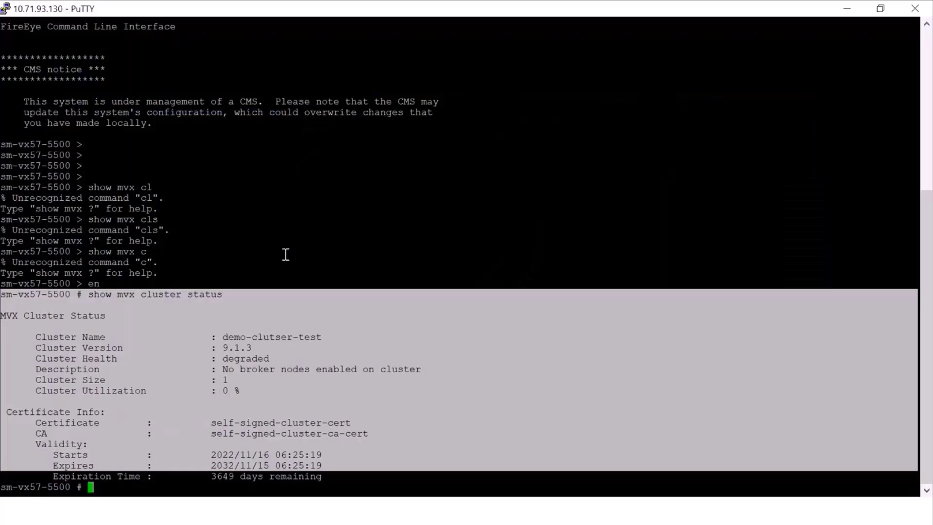
key("Return")
key("Return")
key("Return")
key("Return")
key("Up")
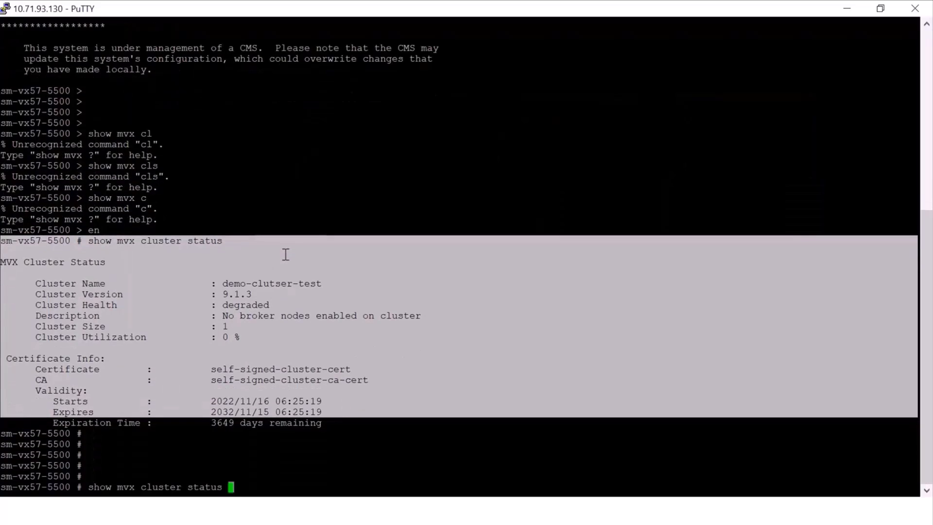
key("Return")
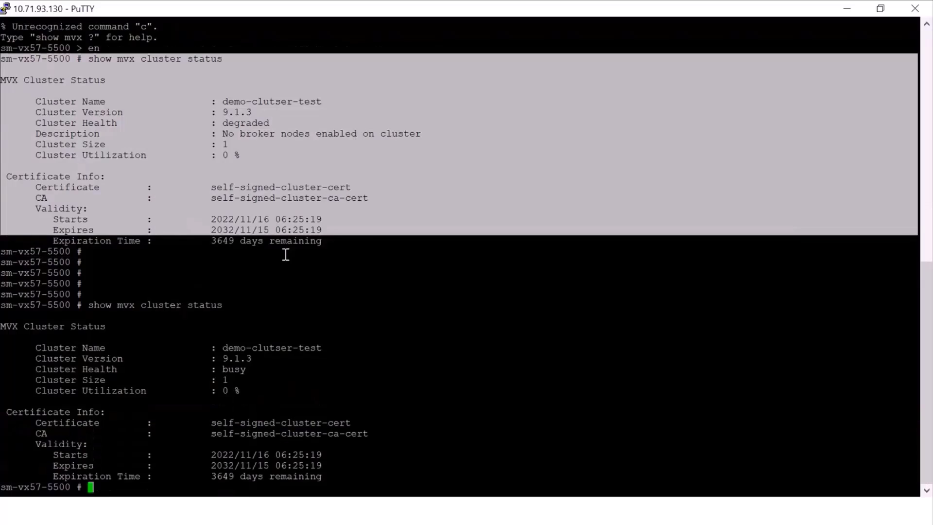
double_click(237, 372)
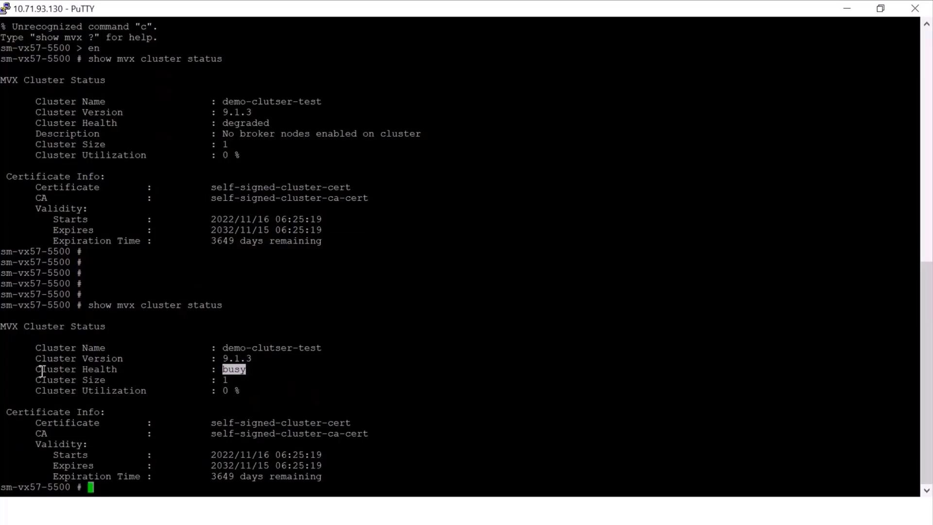
mouse_move(35, 372)
left_mouse_down()
mouse_move(231, 381)
mouse_move(245, 372)
left_mouse_up()
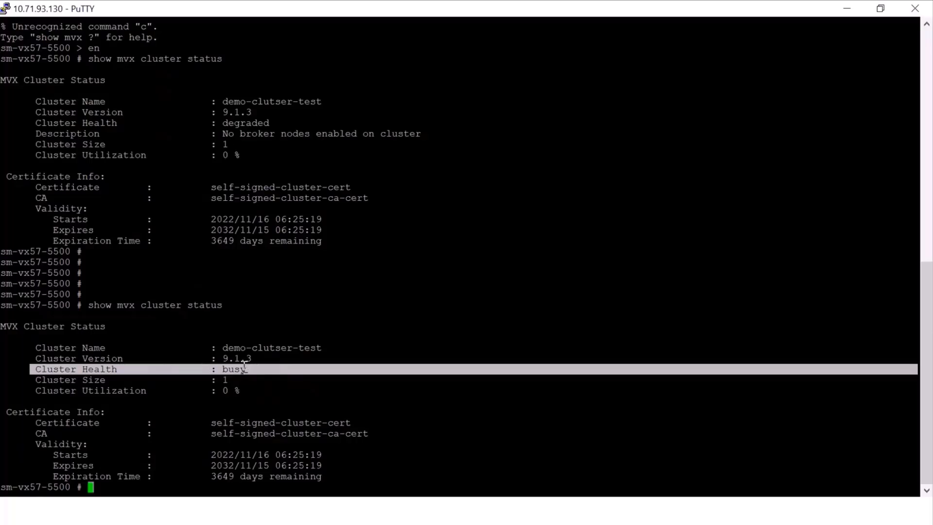
double_click(239, 371)
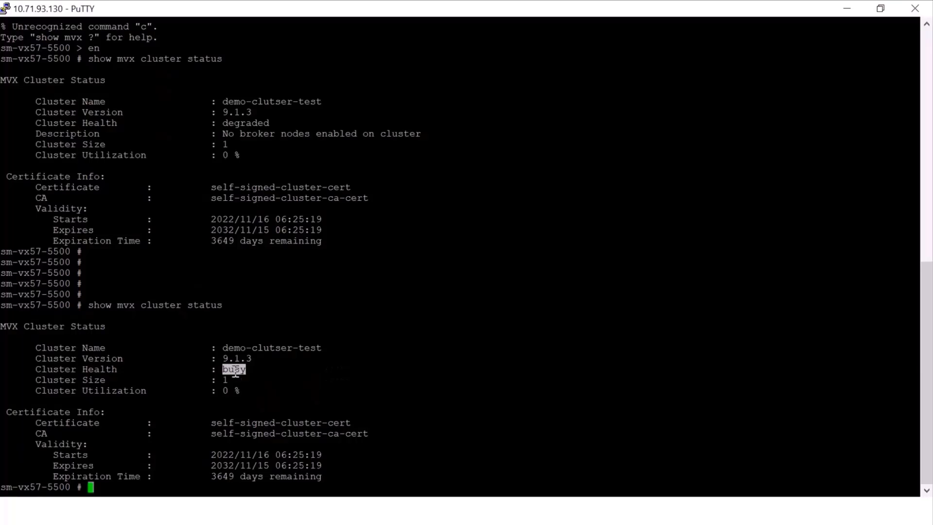
key("Return")
key("Return")
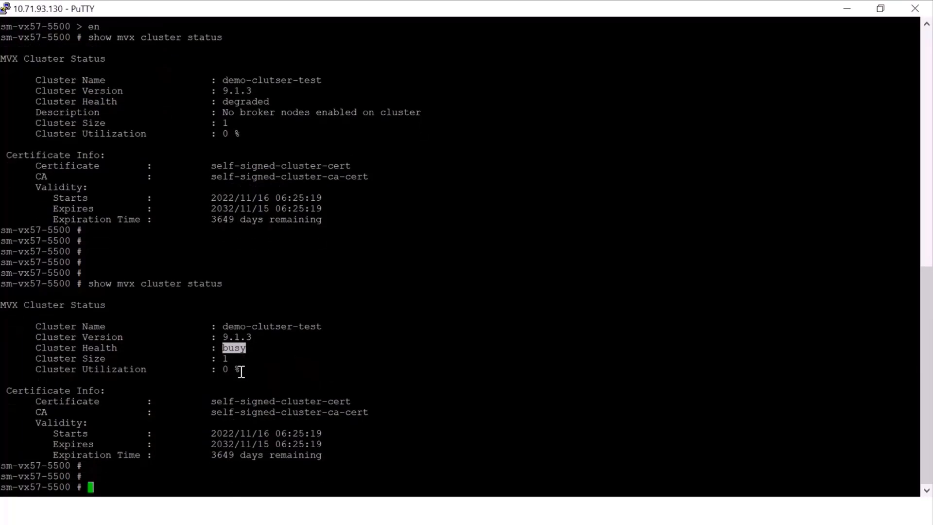
key("Up")
key("Return")
key("Return")
key("Return")
key("Up")
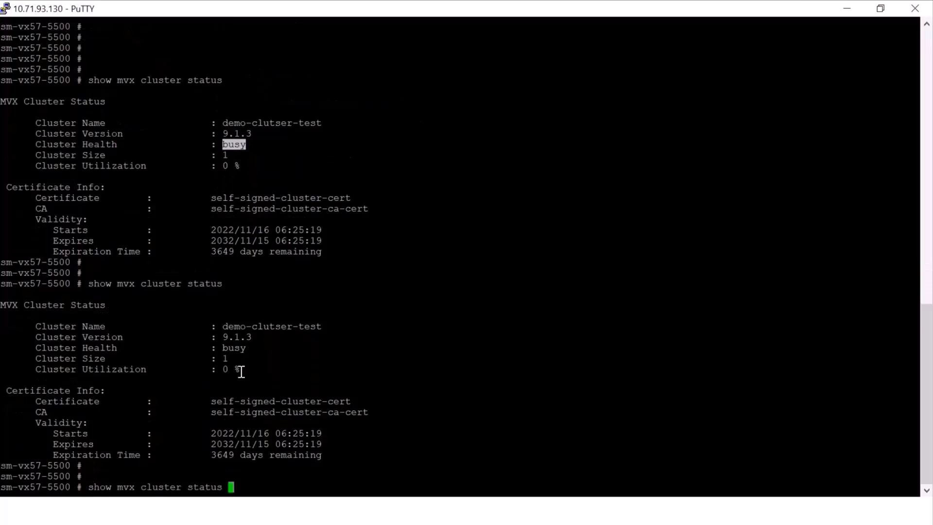
key("Down")
key("alt+Tab")
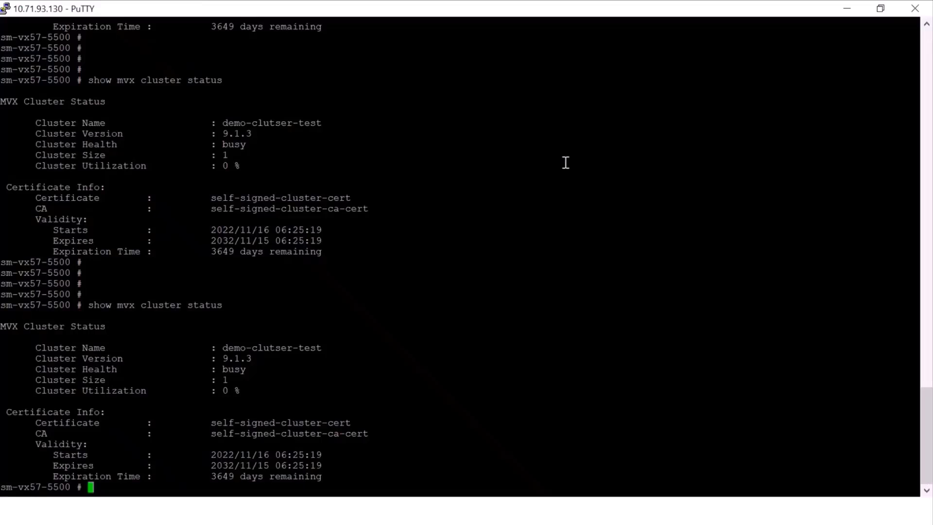
Rerun the status check, highlight Cluster Health now ready, and return to the cluster list
key("Return")
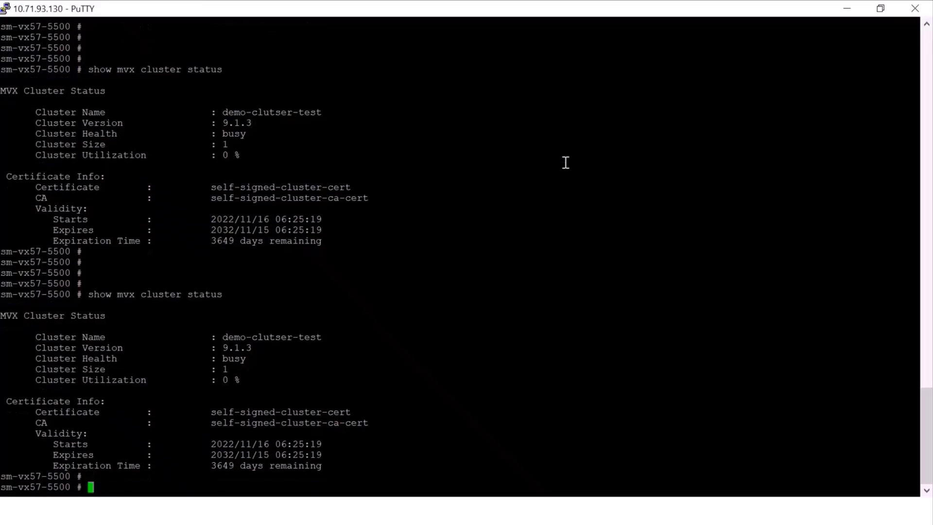
key("Up")
key("Return")
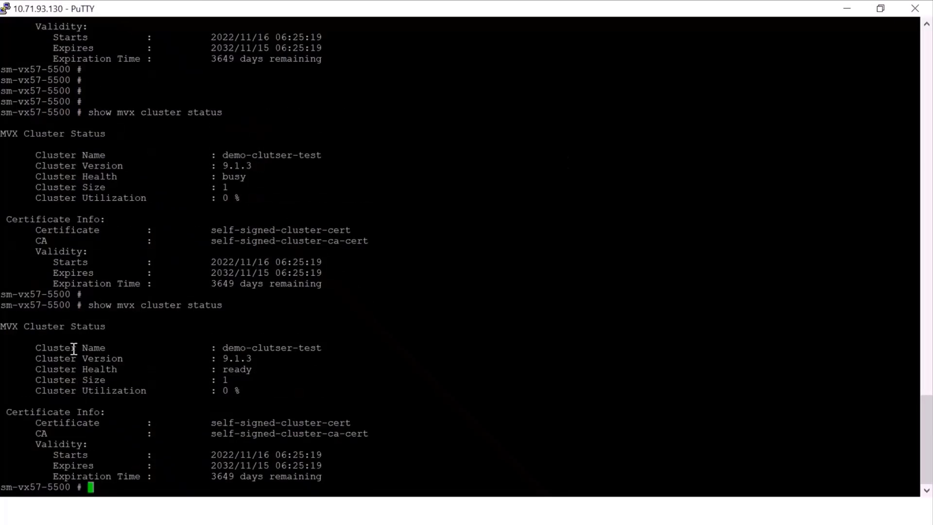
left_click_drag(2, 315, 350, 478)
double_click(239, 370)
key("alt+Tab")
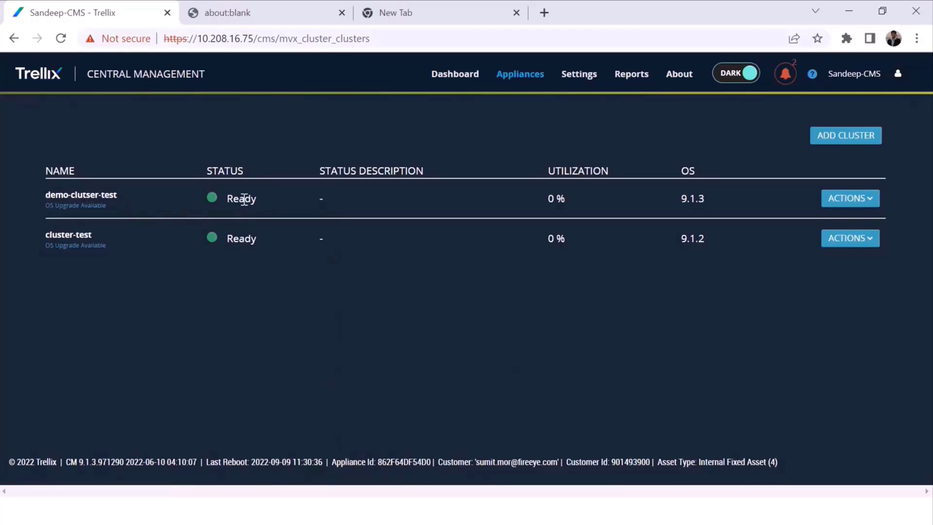
left_click(85, 194)
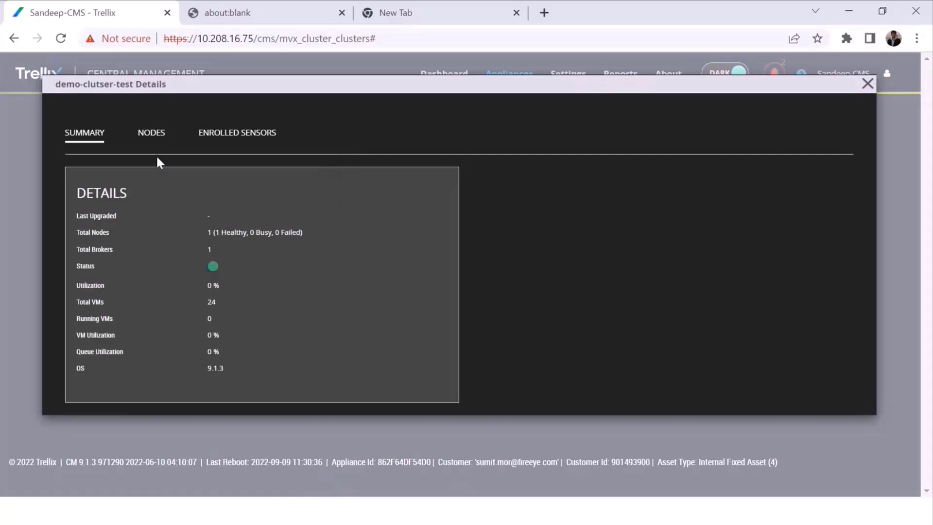
left_click(155, 136)
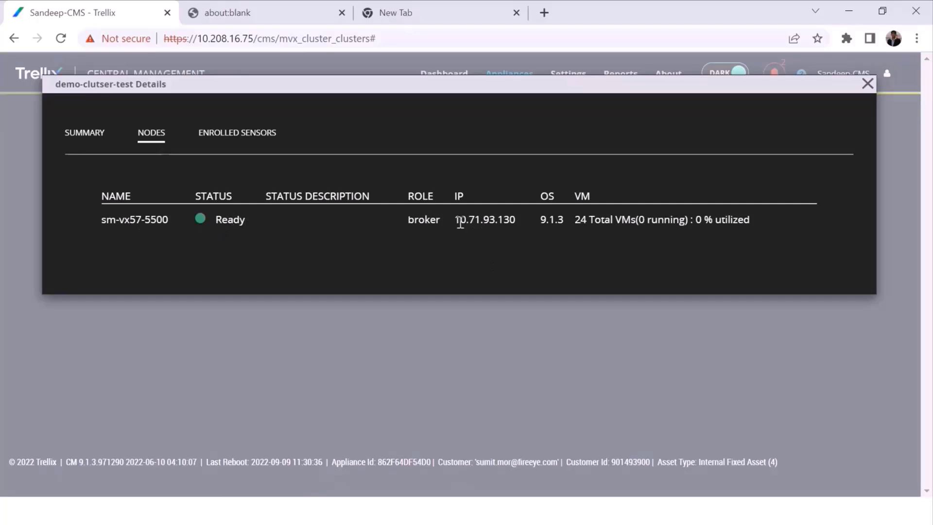
left_click_drag(541, 218, 562, 217)
left_click(218, 137)
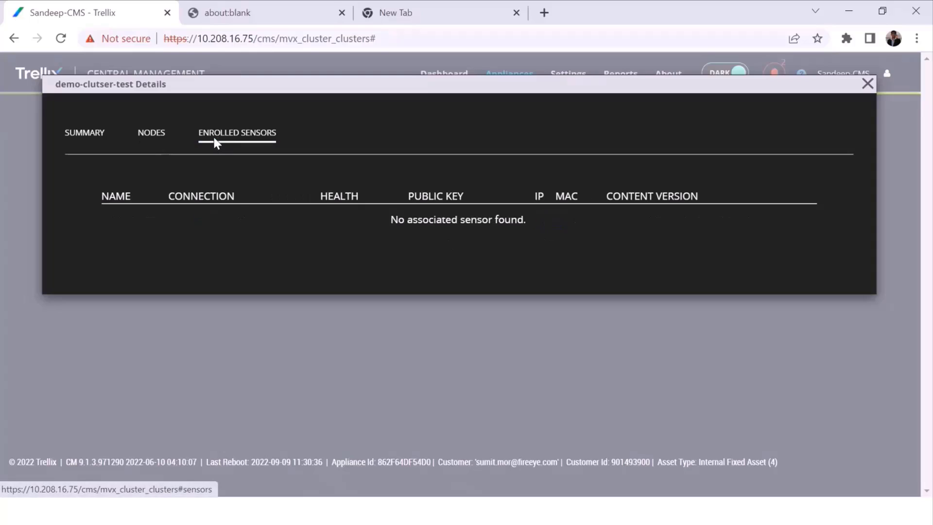
left_click(160, 133)
left_click(98, 131)
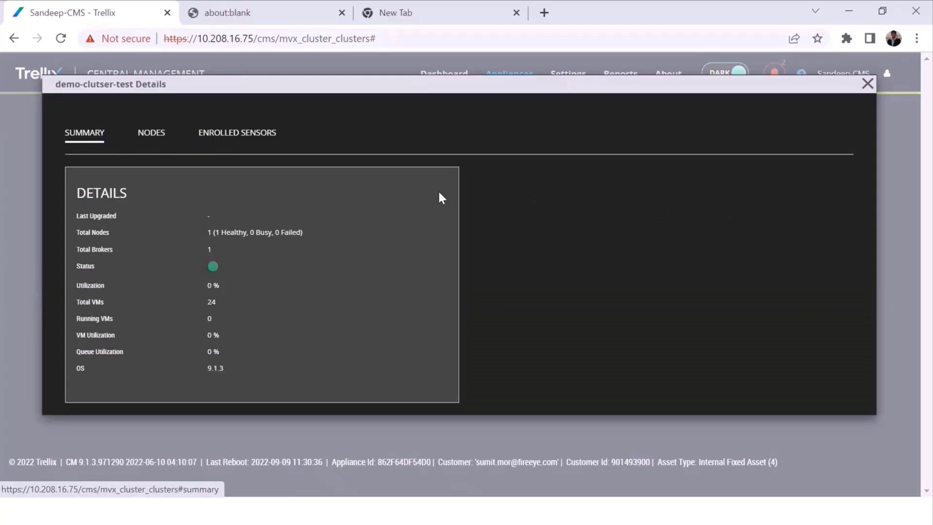
left_click(868, 84)
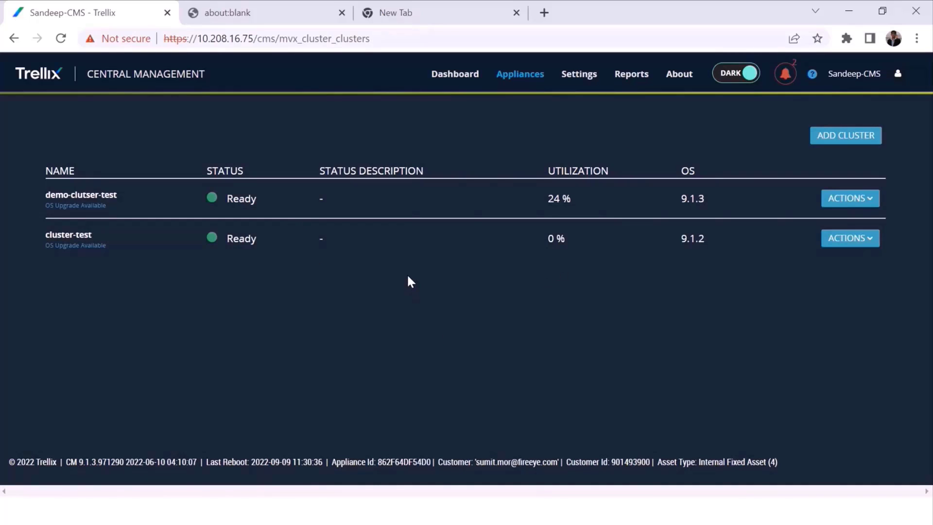
key("alt+Tab")
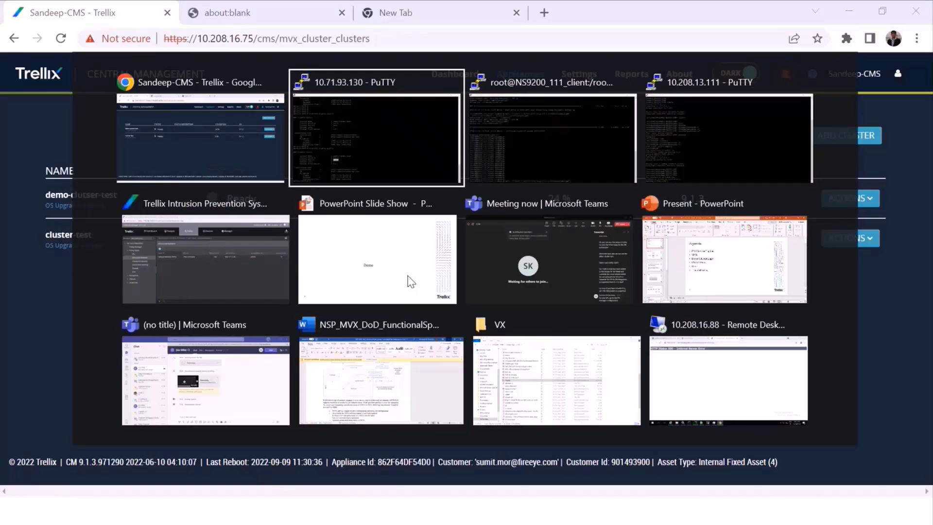
Start a new Advanced Malware policy named 'demo-test' with description 'demo-test'
left_click(237, 281)
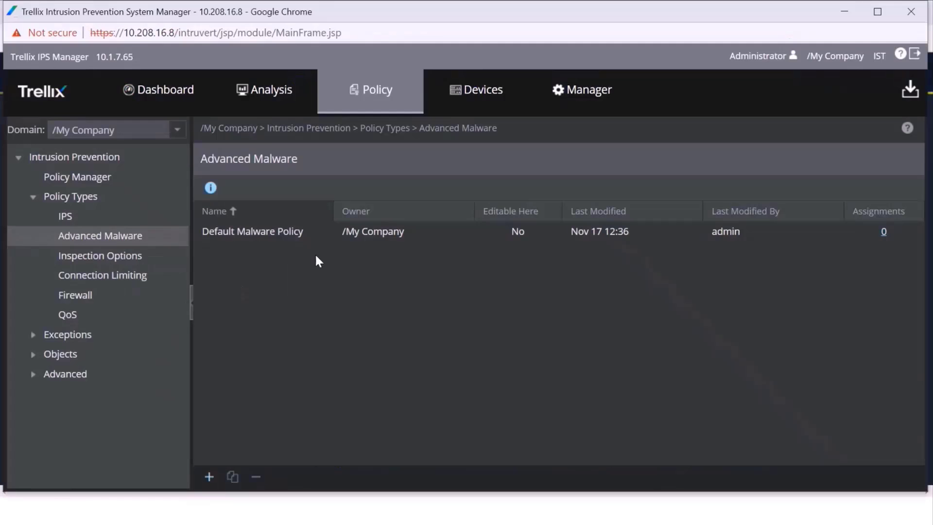
left_click(369, 90)
left_click(209, 477)
left_click(419, 195)
type("dem")
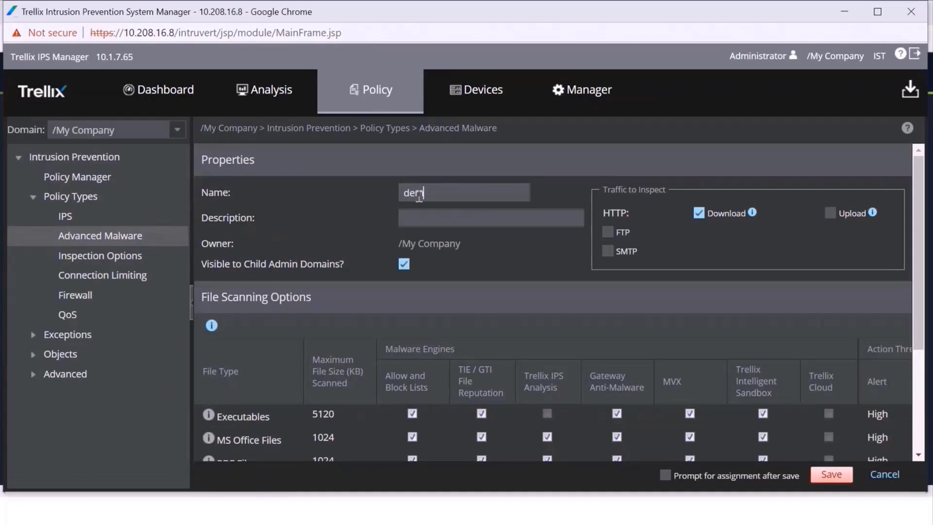
type("o-test")
left_click(441, 222)
type("demo-test")
Switch all file types to MVX-only scanning and save the policy, accepting the MVX warning
scroll(506, 236, "down", 3)
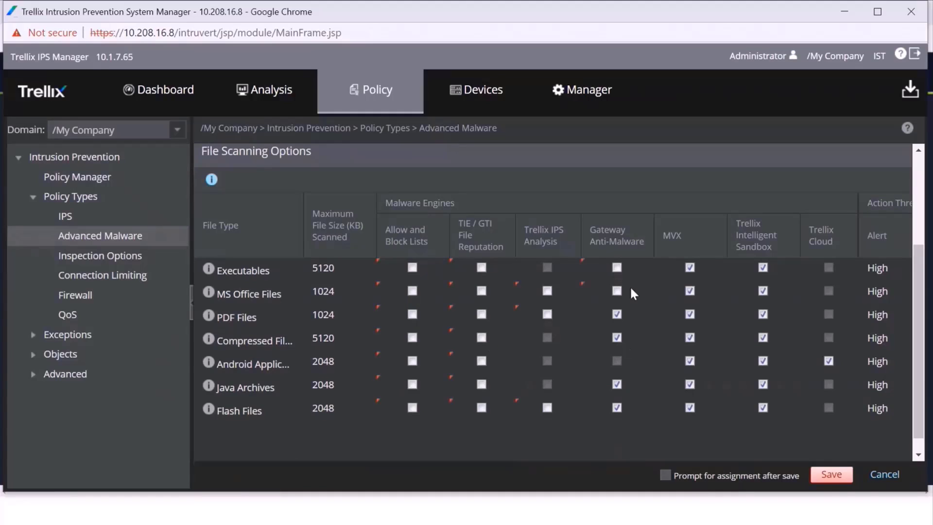
left_click(617, 314)
left_click(617, 385)
left_click(829, 361)
scroll(788, 291, "down", 1)
left_click_drag(656, 457, 589, 447)
scroll(671, 299, "up", 5)
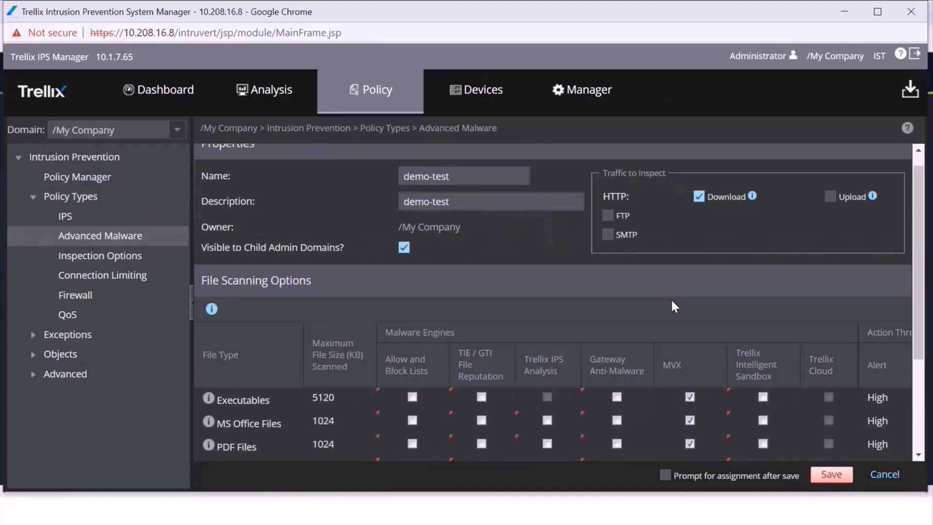
scroll(670, 298, "down", 5)
left_click(848, 472)
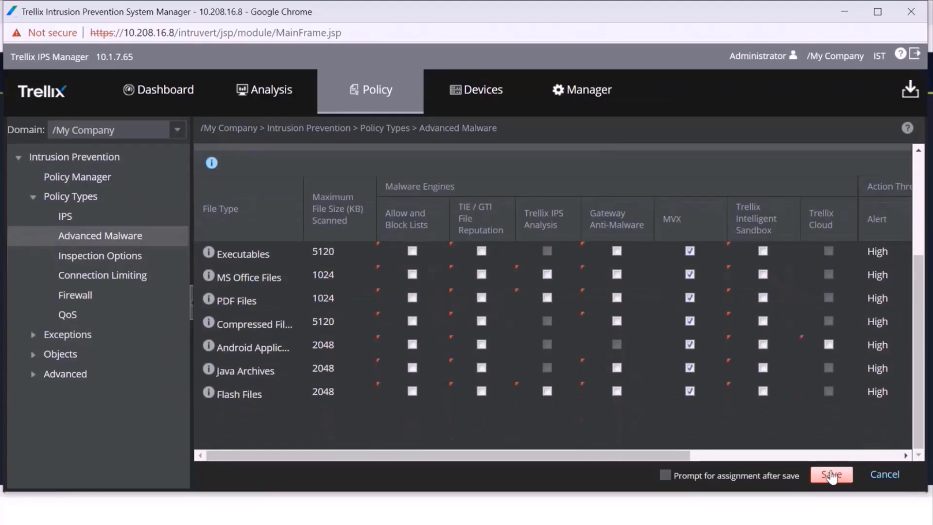
left_click(617, 377)
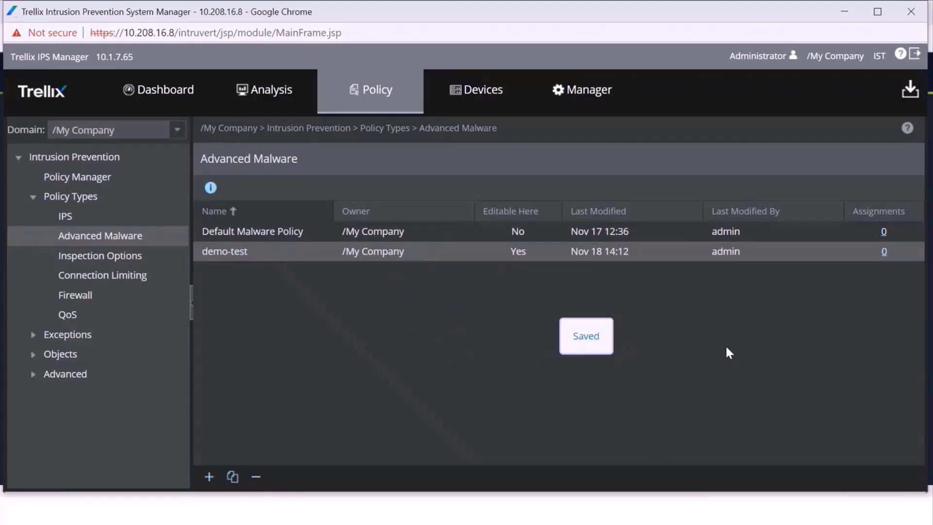
Assign demo-test to the G3/5-G3/6 Inbound and Outbound interfaces and save the assignment
left_click(886, 252)
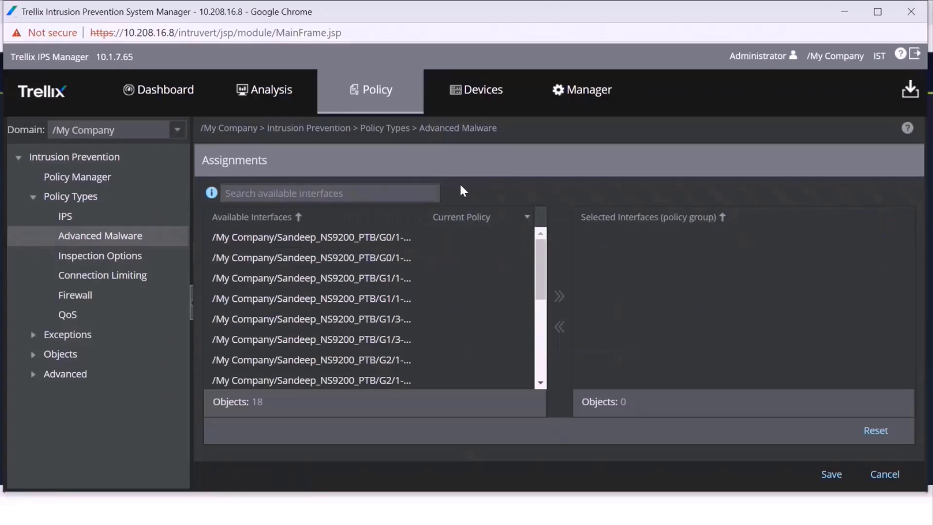
scroll(411, 298, "down", 5)
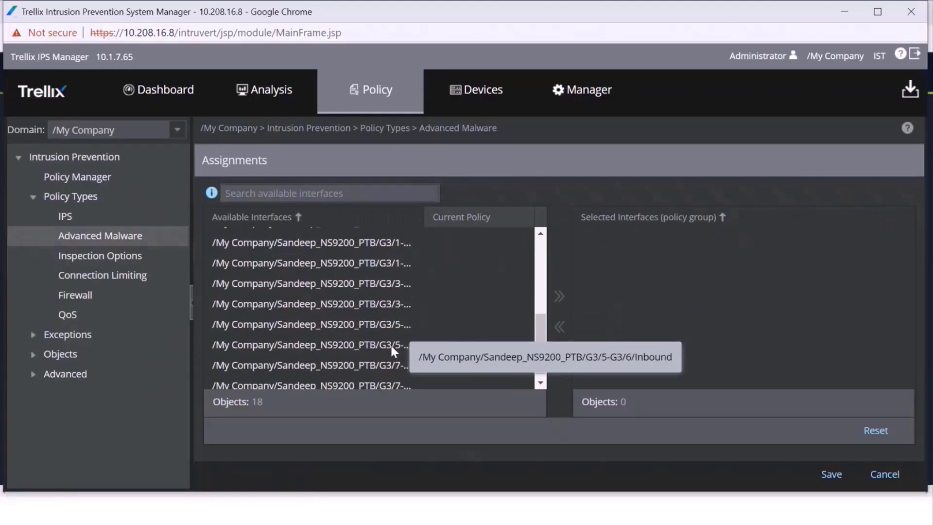
scroll(391, 347, "down", 1)
left_click(471, 317)
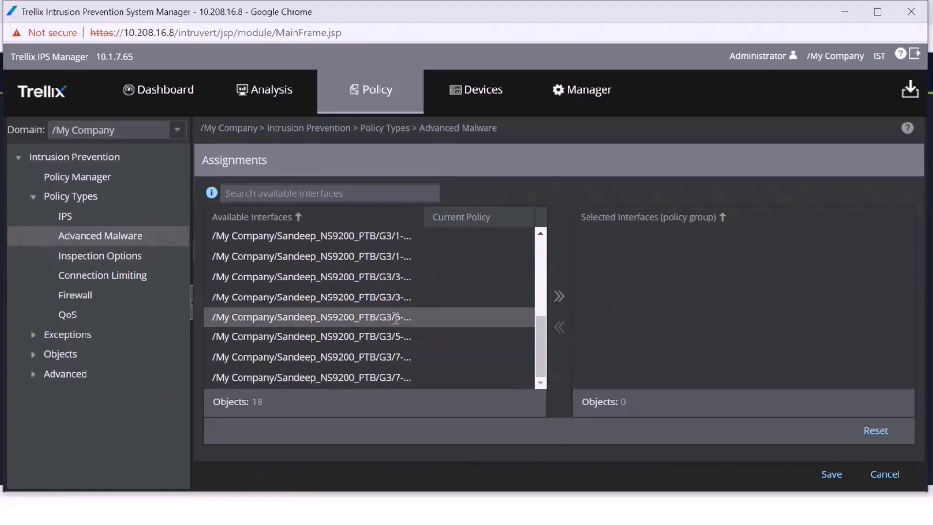
left_click(559, 297)
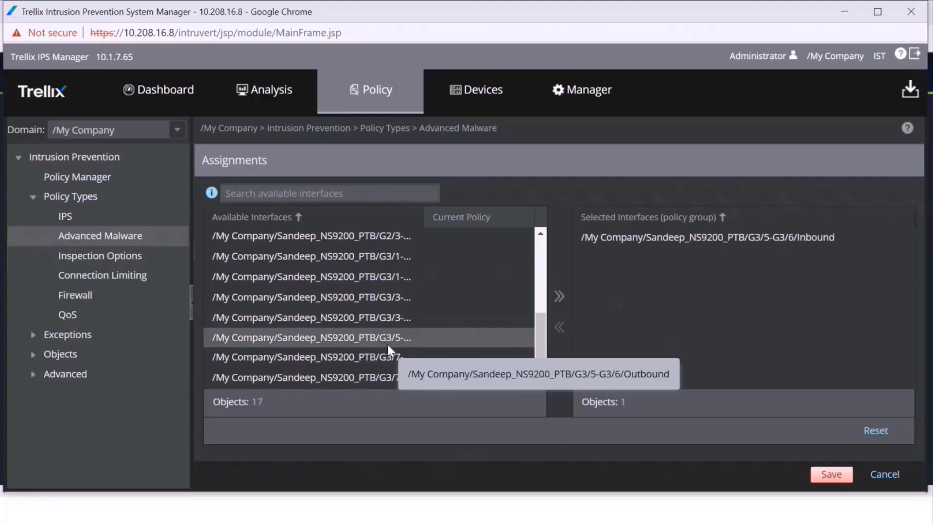
left_click(387, 344)
left_click(559, 297)
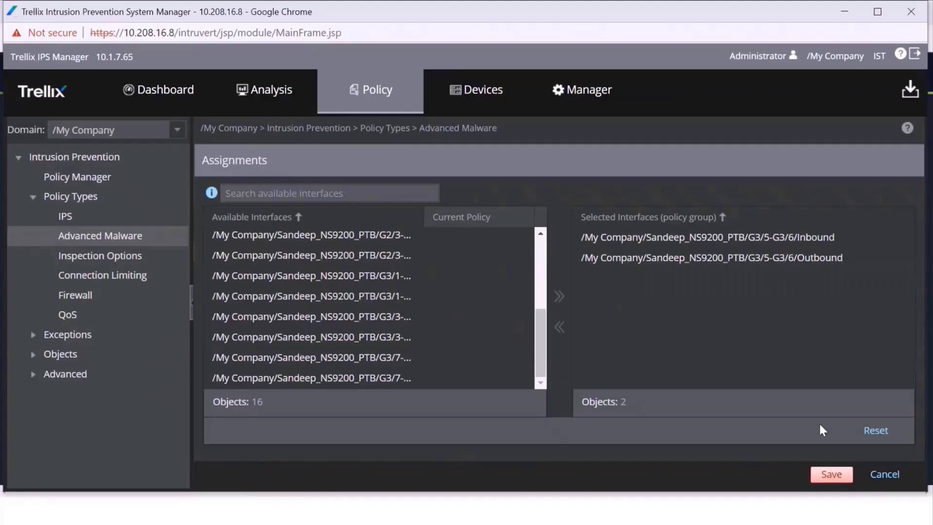
left_click(832, 474)
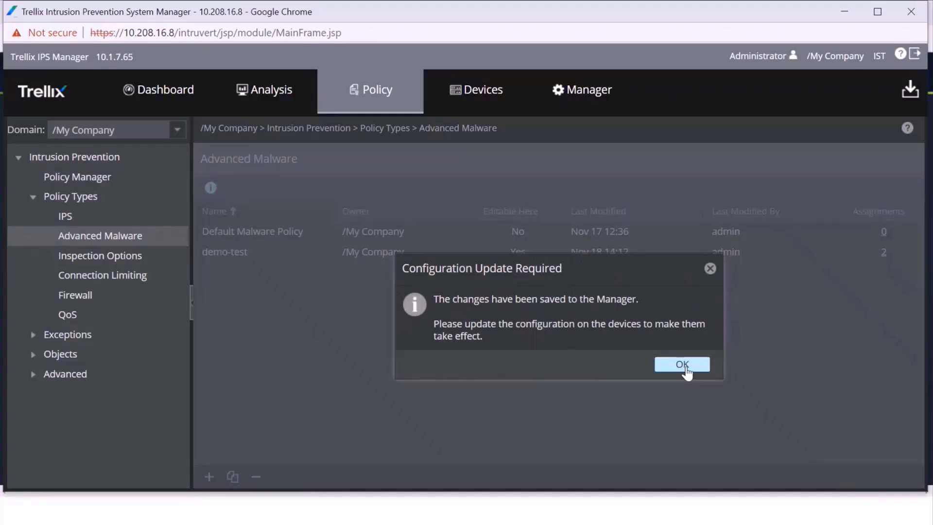
left_click(683, 365)
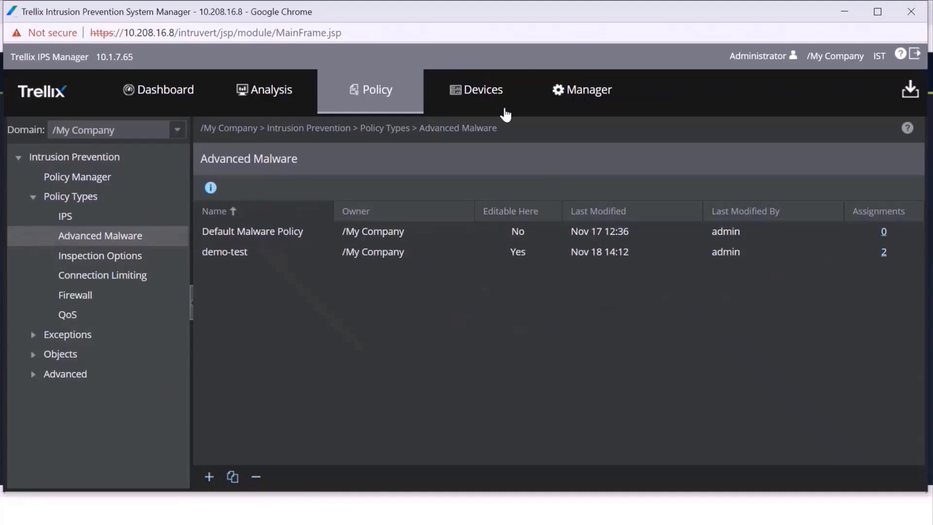
Under Devices, open the sensor's MVX Integration settings
left_click(487, 90)
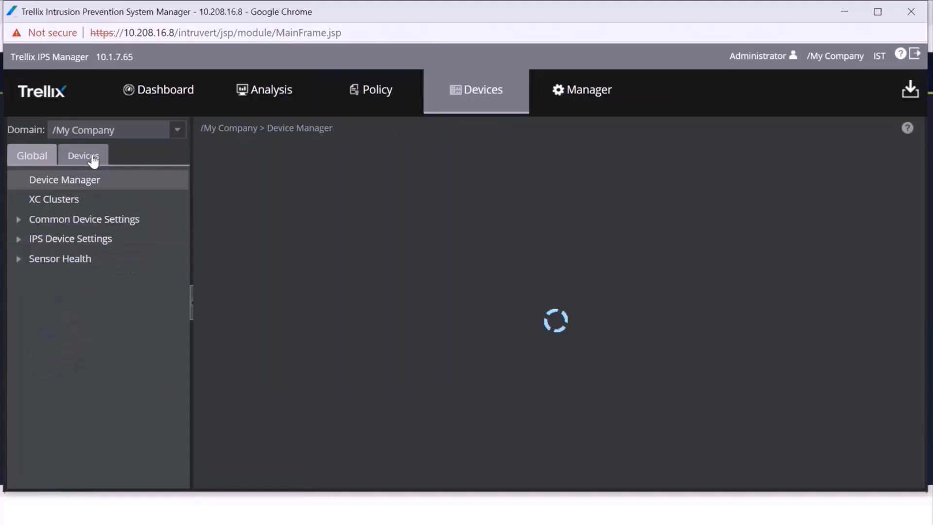
left_click(94, 158)
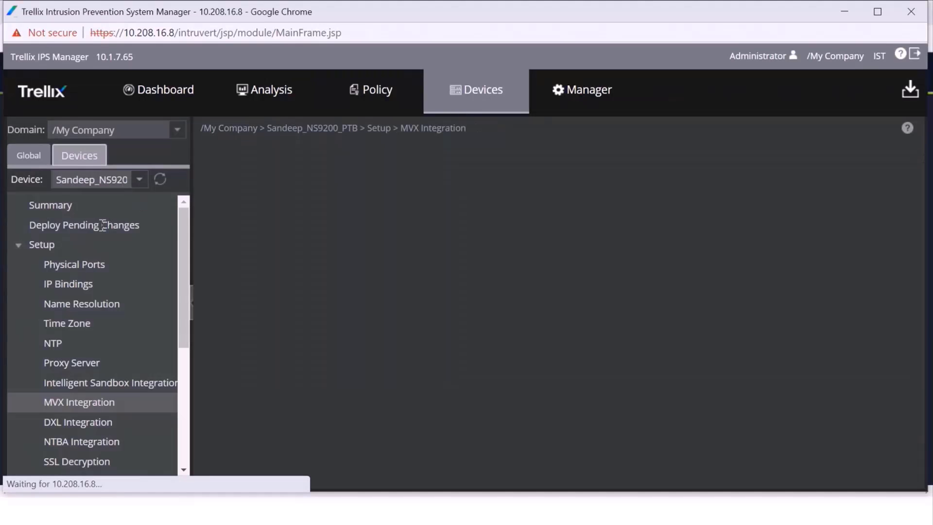
left_click(101, 225)
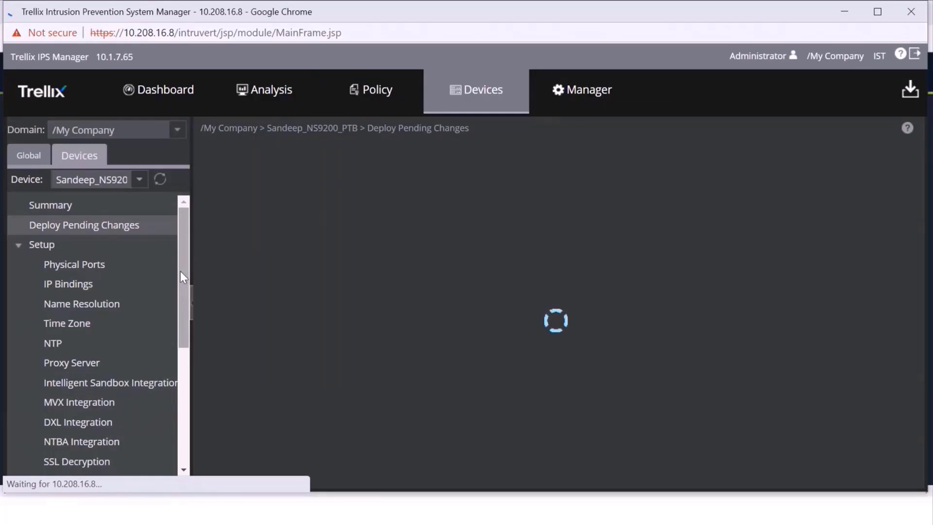
left_click_drag(186, 264, 189, 294)
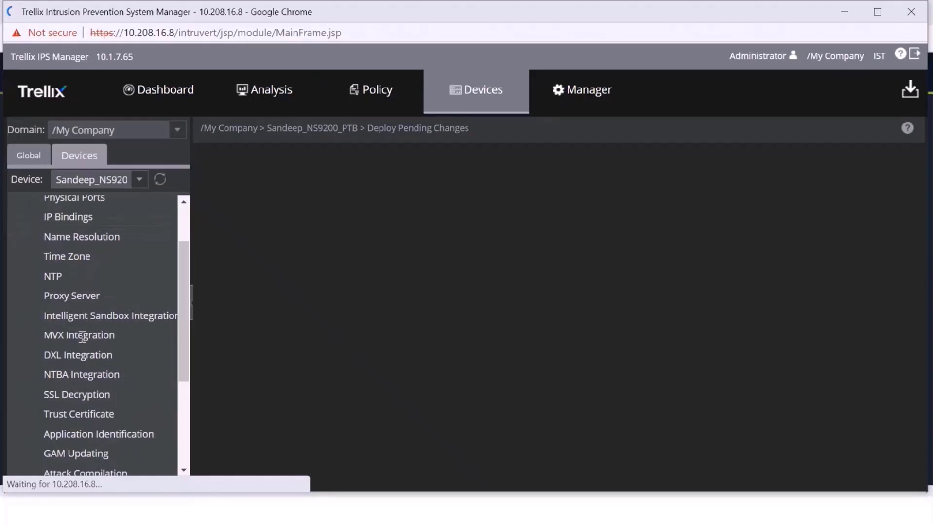
left_click(82, 335)
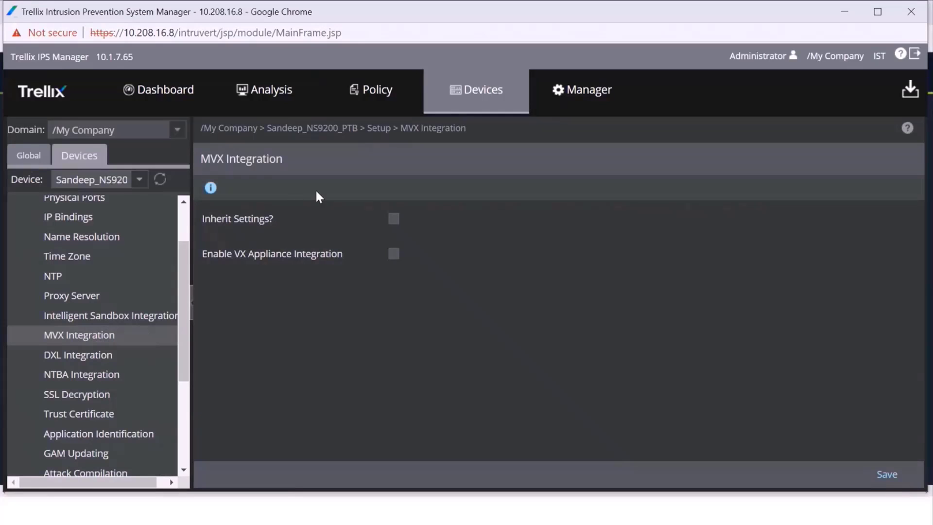
In Global IPS Device Settings > MVX Integration, tick Enable VX Appliance Integration
left_click(29, 158)
left_click(18, 219)
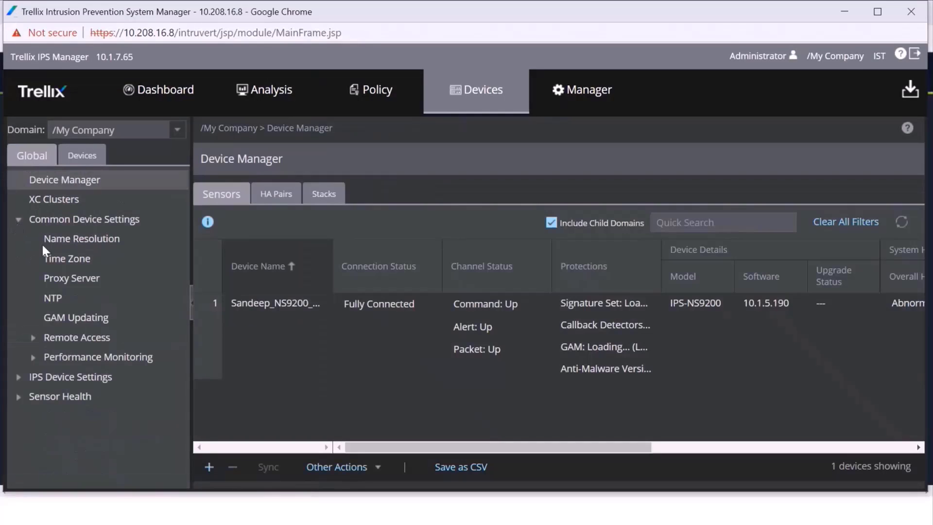
left_click(19, 378)
scroll(126, 219, "down", 3)
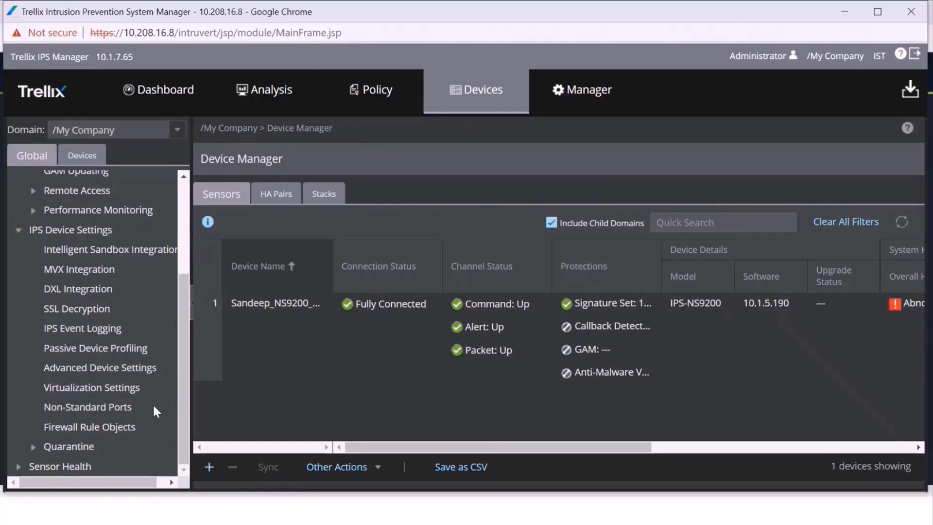
left_click(115, 274)
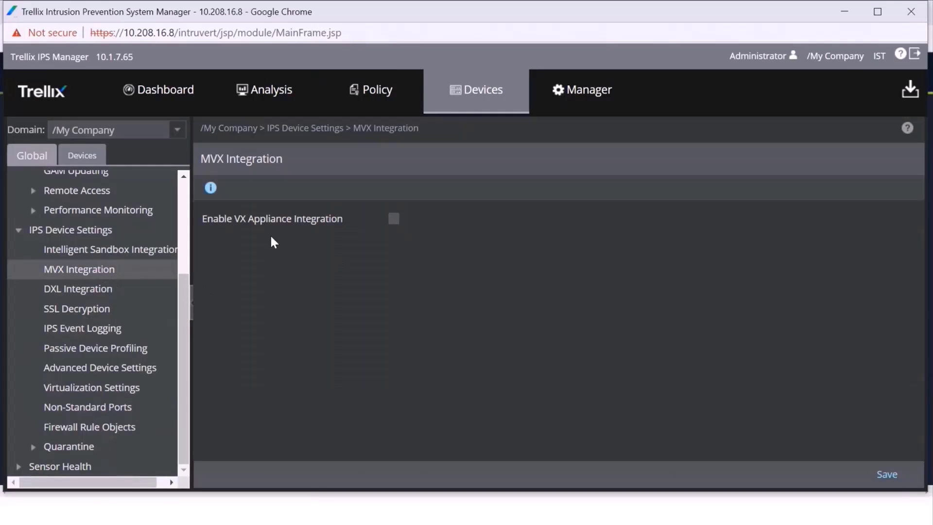
left_click(393, 219)
scroll(491, 312, "down", 1)
scroll(492, 316, "up", 1)
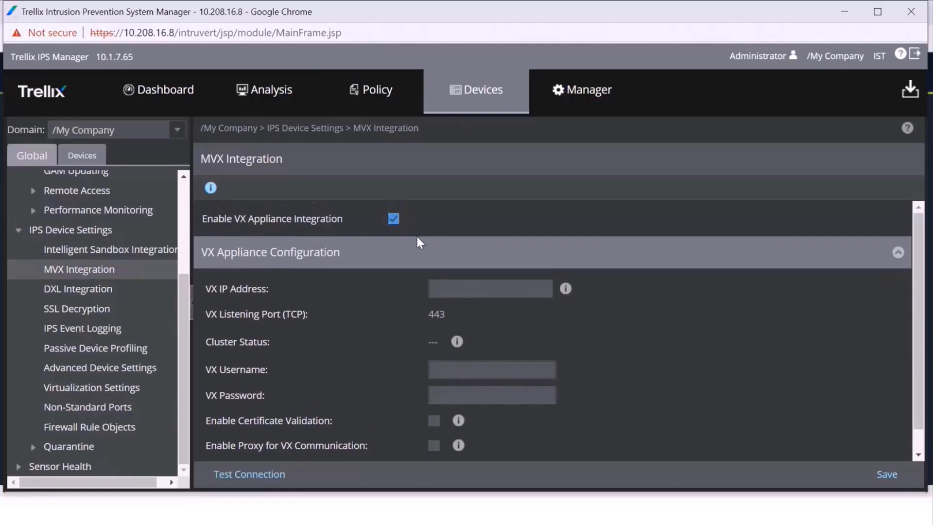
Turn global VX integration back off and enable VX Appliance Integration on the sensor
left_click(394, 218)
left_click(80, 156)
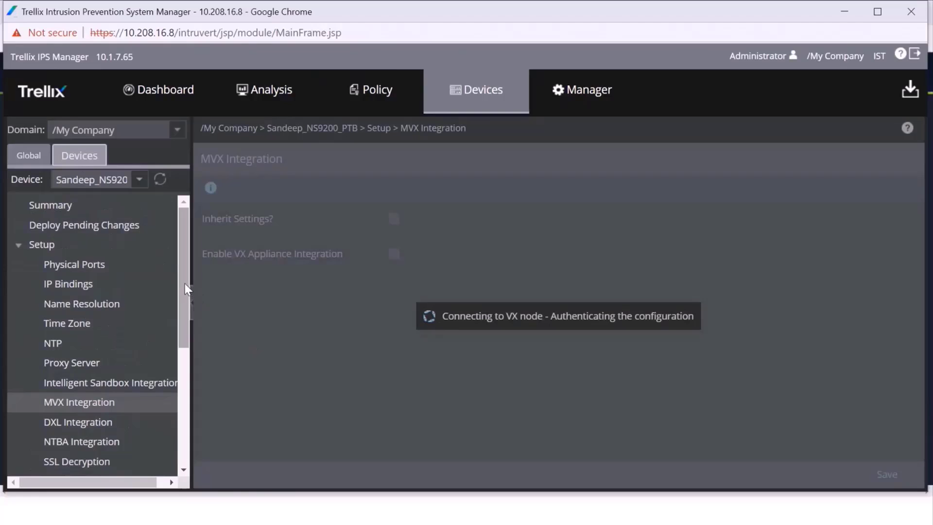
scroll(187, 306, "down", 1)
scroll(189, 311, "up", 1)
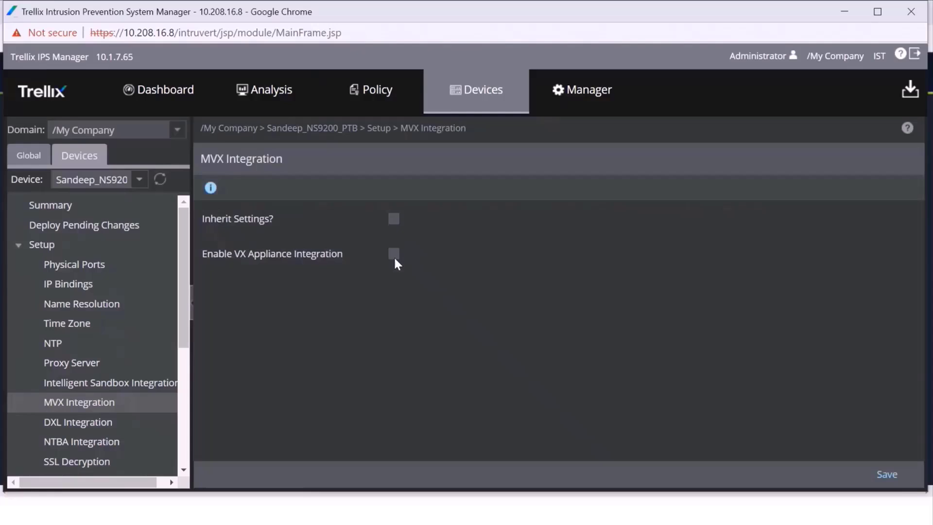
left_click(394, 258)
Enter VX IP address 10.71.93.130 plus the VX username and password
scroll(454, 260, "down", 1)
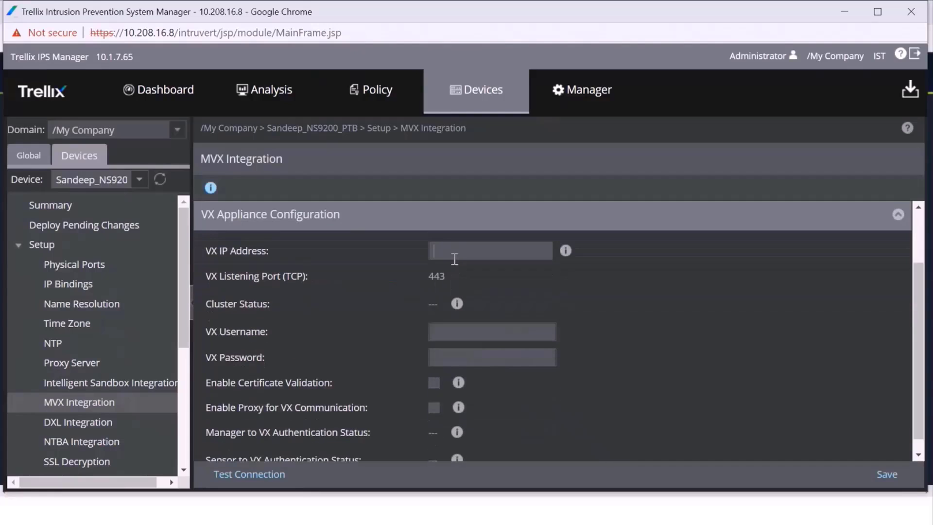
left_click(452, 257)
type("10.71.93.130")
left_click(443, 326)
type("admin")
left_click(456, 357)
type("••••••••")
scroll(485, 350, "down", 1)
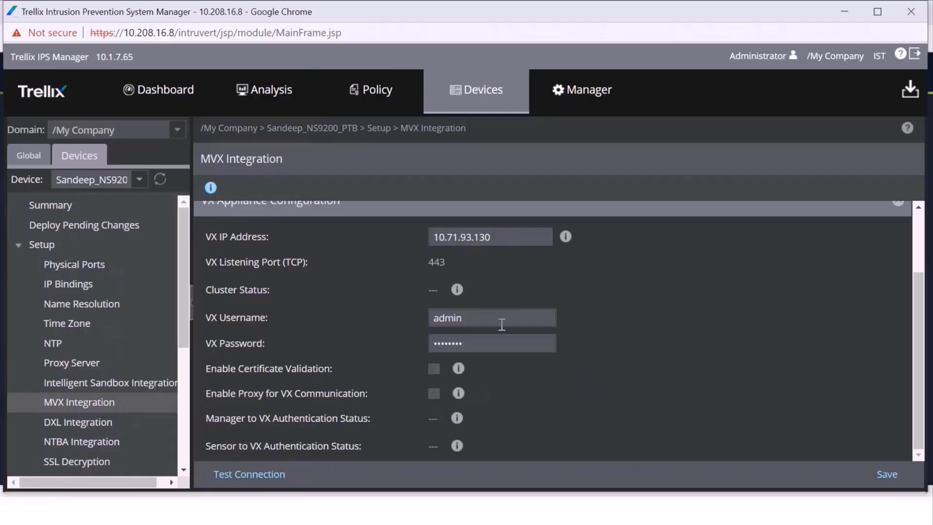
Save the sensor's VX settings, confirm Manager and sensor authentication read Successful, then go to Global
left_click(884, 477)
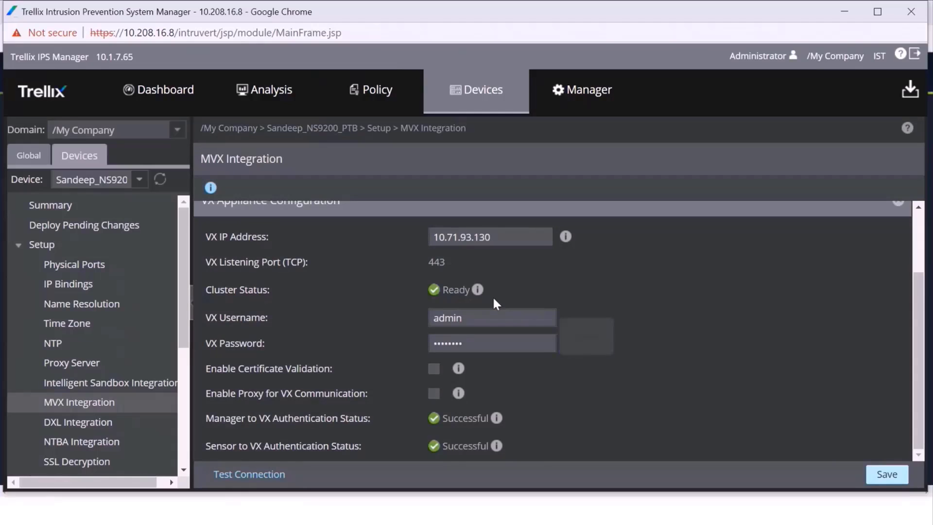
scroll(457, 272, "up", 3)
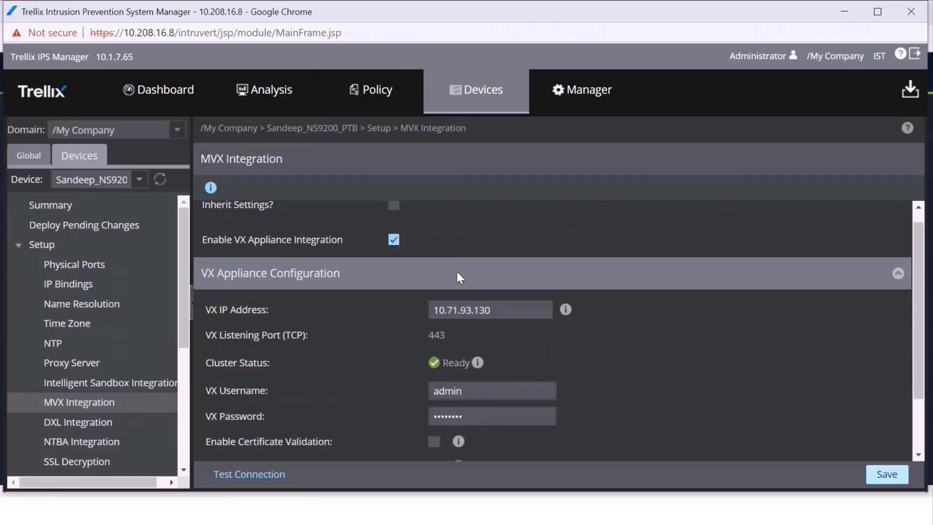
scroll(456, 270, "down", 3)
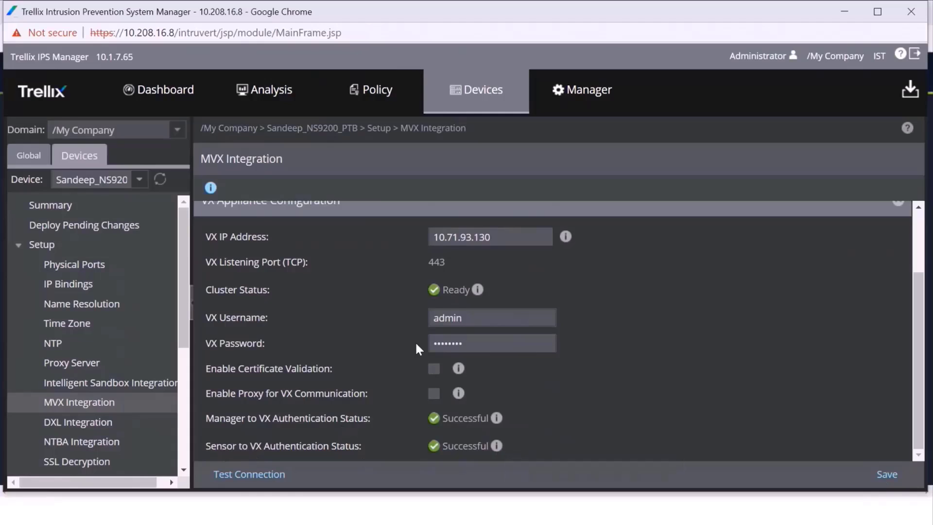
mouse_move(478, 289)
scroll(395, 247, "up", 2)
scroll(395, 258, "down", 2)
scroll(422, 334, "up", 2)
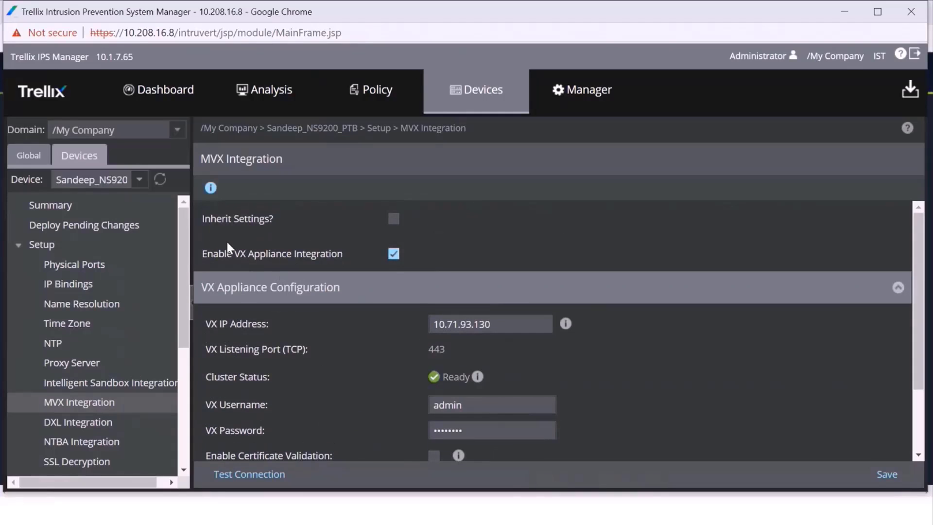
left_click(27, 155)
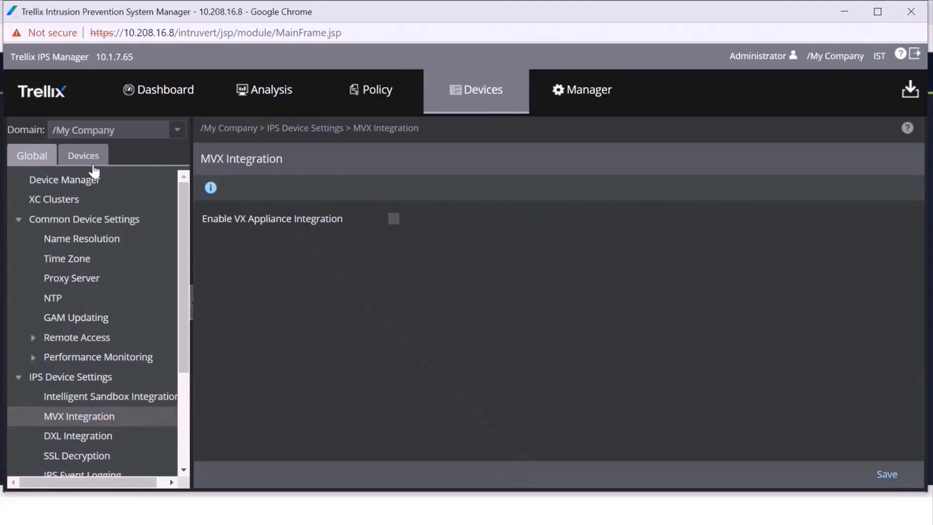
Deploy the sensor's pending configuration changes and close the download status report at 100%
left_click(93, 168)
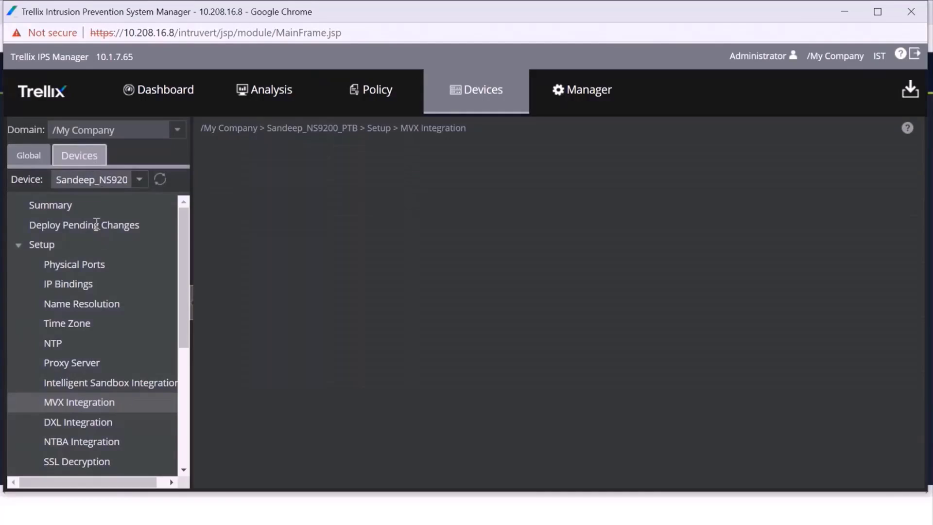
left_click(96, 226)
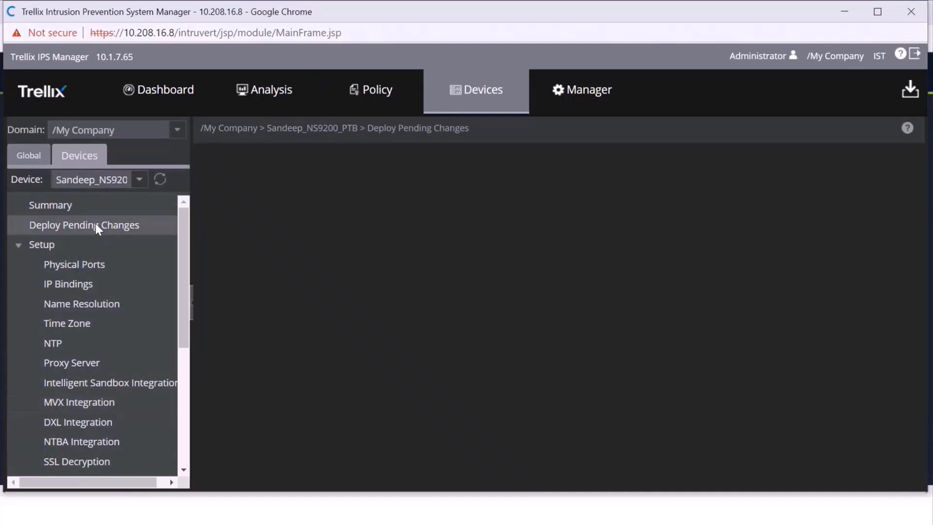
left_click(889, 292)
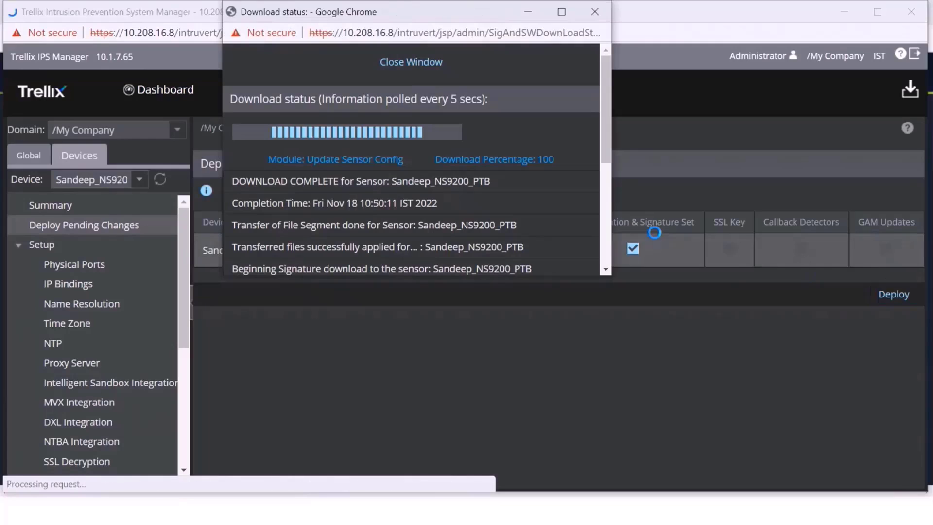
scroll(566, 143, "down", 2)
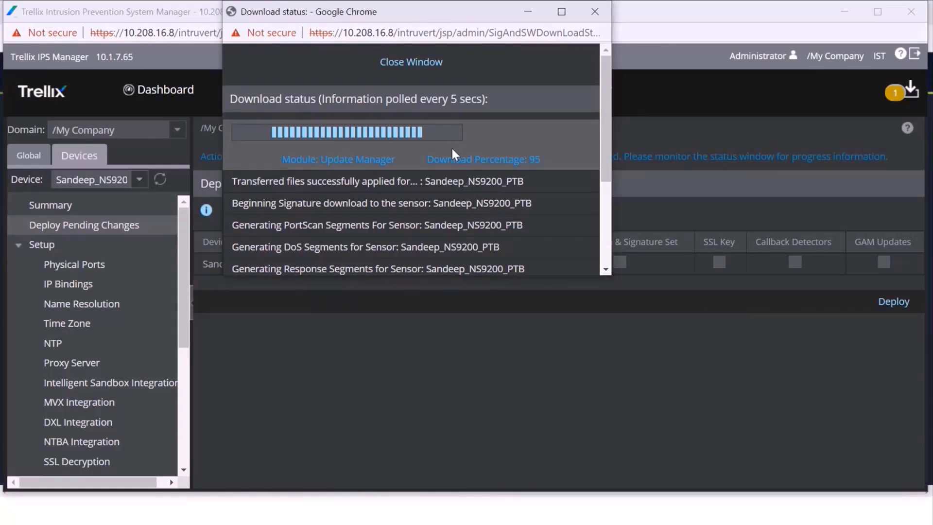
left_click_drag(425, 12, 549, 88)
scroll(510, 172, "down", 3)
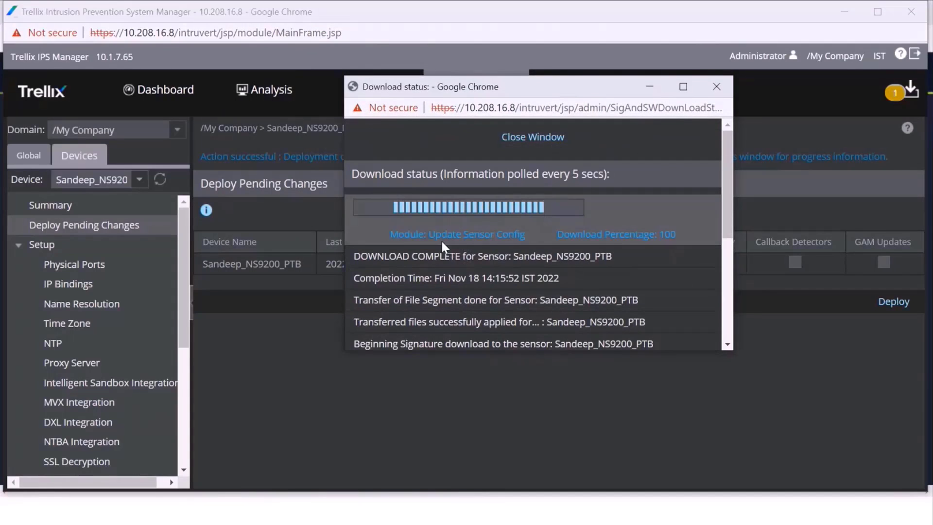
left_click(718, 87)
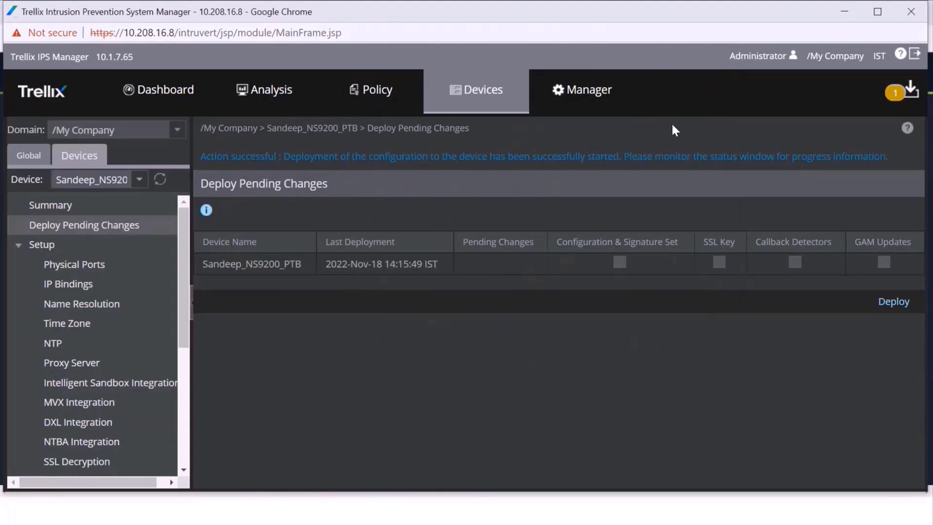
key("alt+Tab")
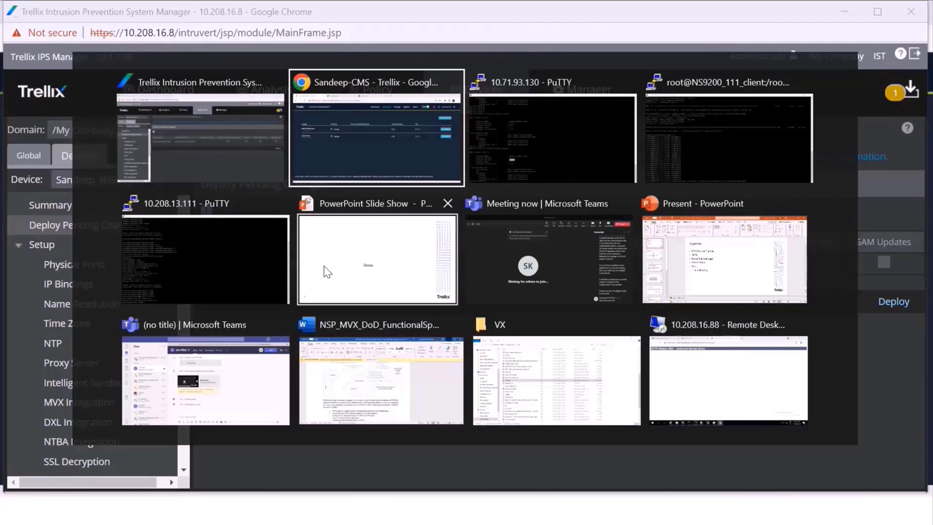
Enter the sensor's IDS command shell with idscli
left_click(250, 273)
key("Return")
key("Return")
type("idscli")
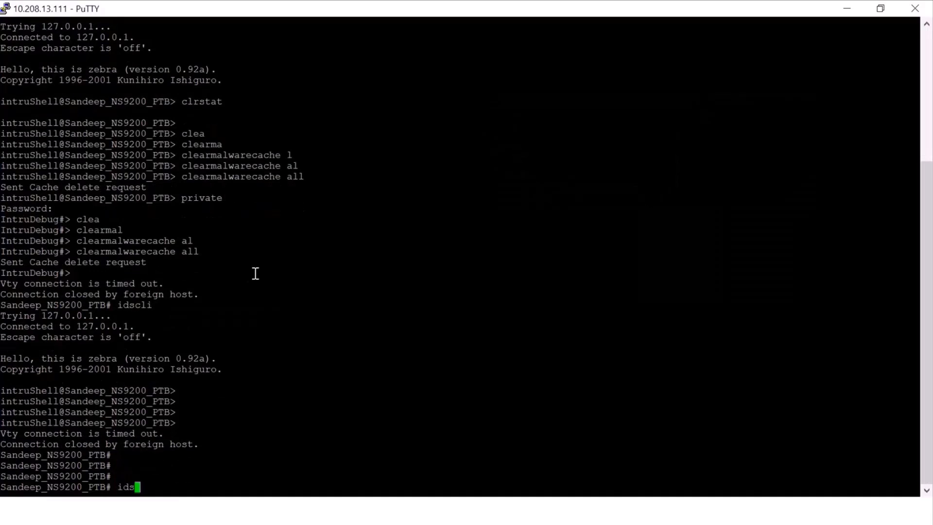
key("Return")
key("Return")
key("Return")
key("Return")
key("Return")
Run 'show mvx status' and highlight the MVX engine status output
type("show mv")
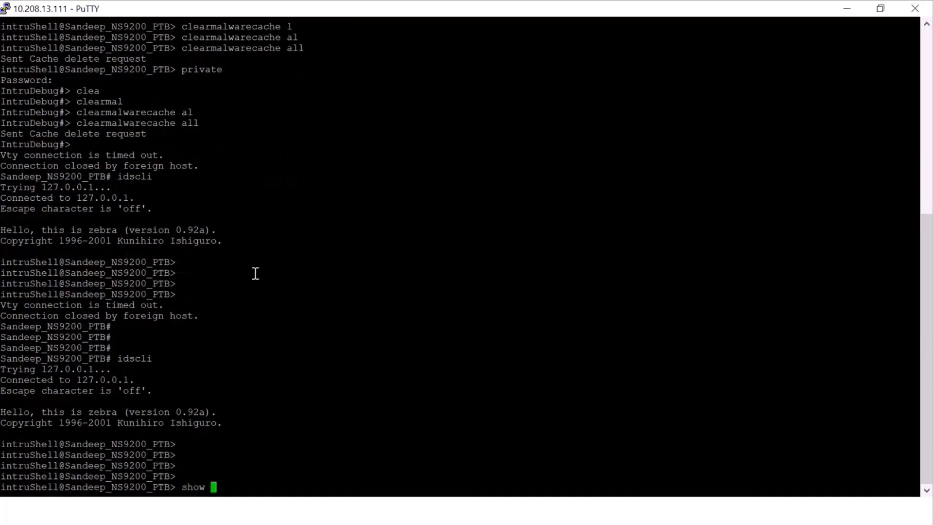
key("Tab")
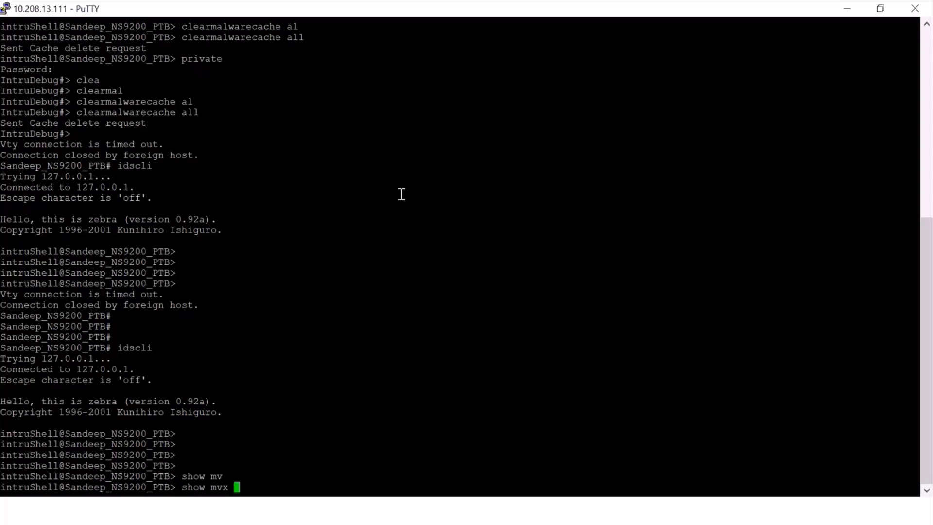
type("stat")
key("Tab")
key("Return")
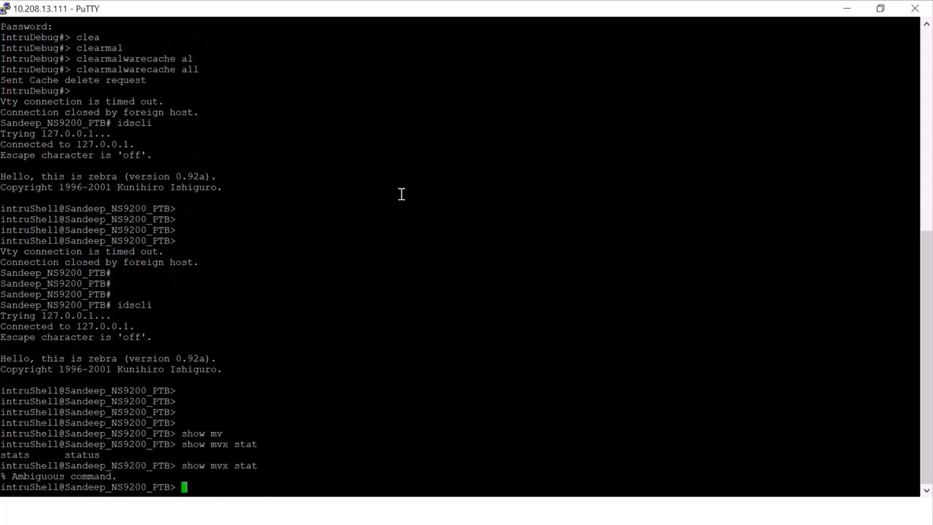
key("Up")
type("us")
key("Return")
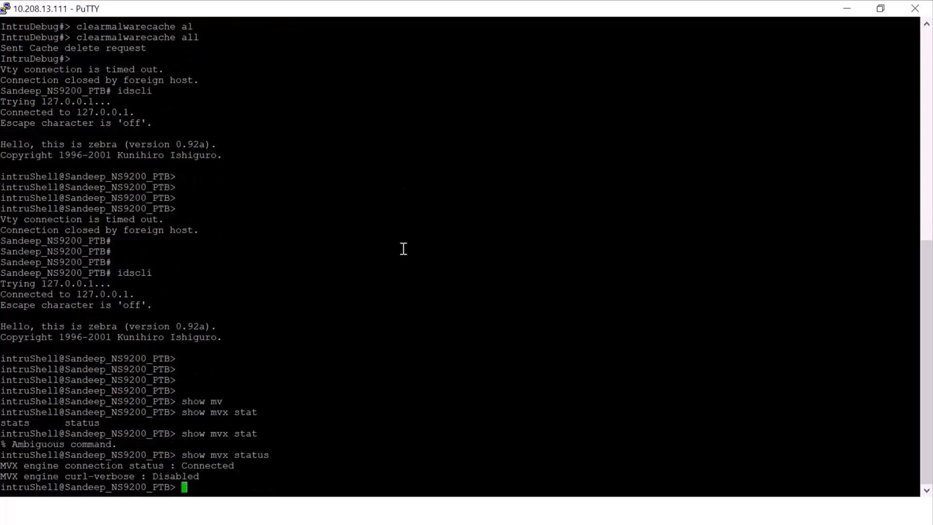
left_click_drag(2, 454, 184, 487)
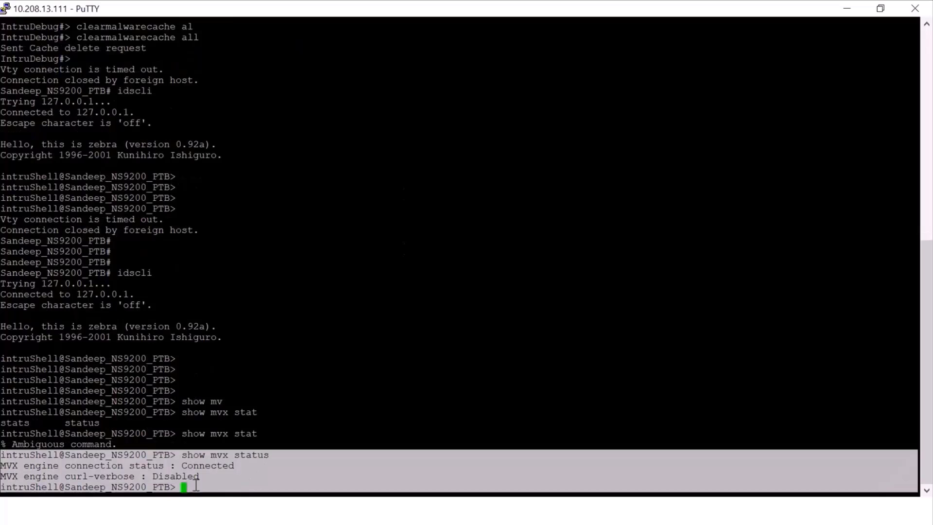
left_click_drag(12, 462, 247, 459)
Run 'show mvx config' in the sensor shell
type("show mv")
key("Tab")
type("con")
key("Tab")
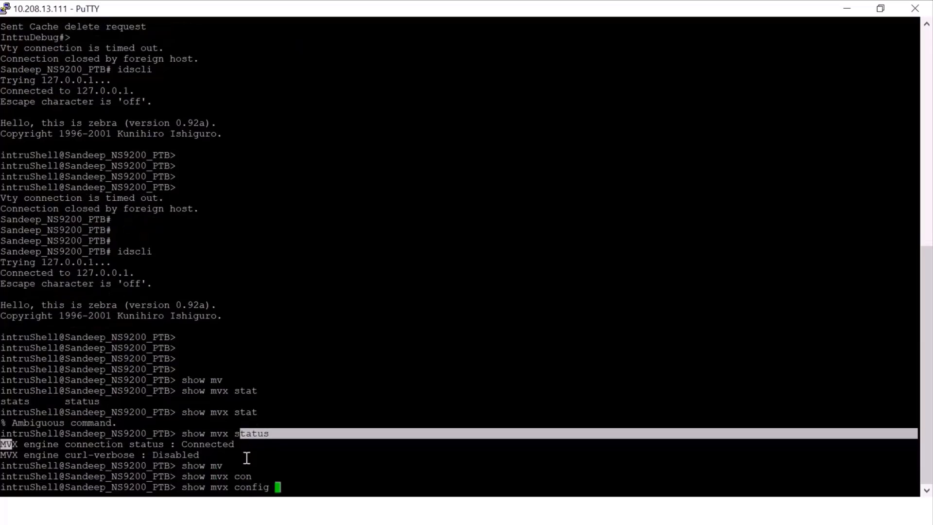
key("Return")
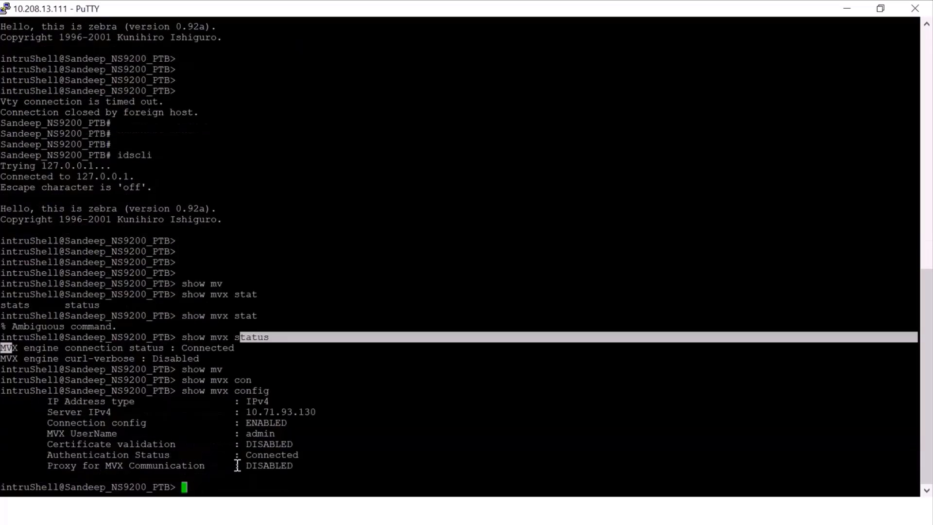
Highlight server 10.71.93.130, Authentication Status Connected, proxy DISABLED and curl-verbose Disabled
double_click(279, 412)
double_click(291, 416)
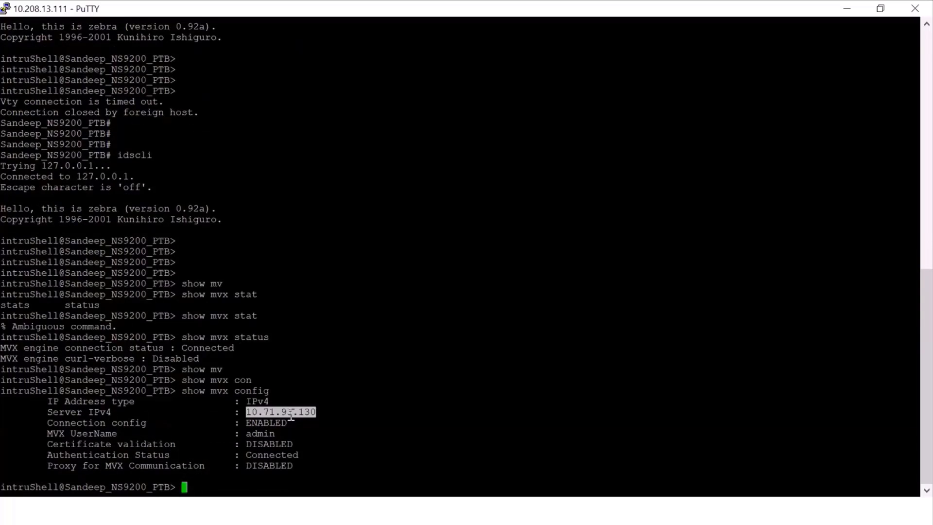
left_click(267, 435)
triple_click(267, 435)
double_click(268, 444)
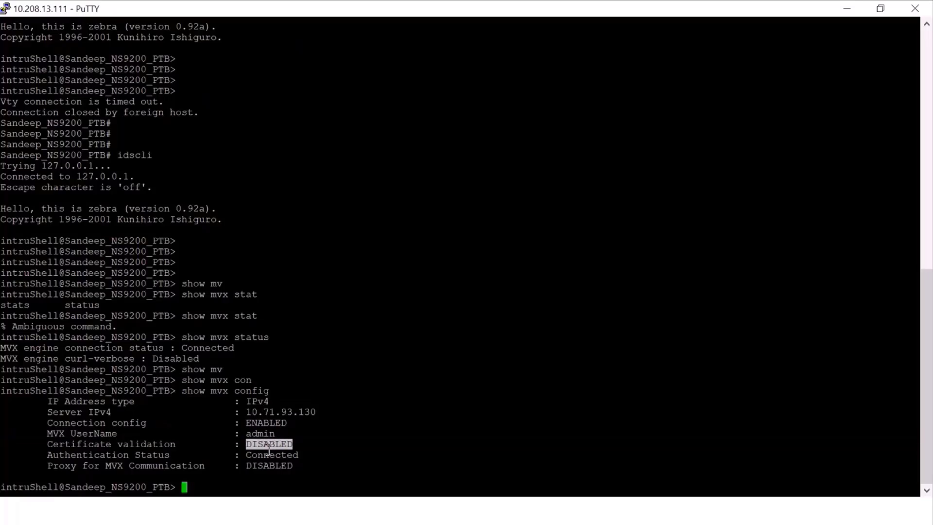
double_click(270, 456)
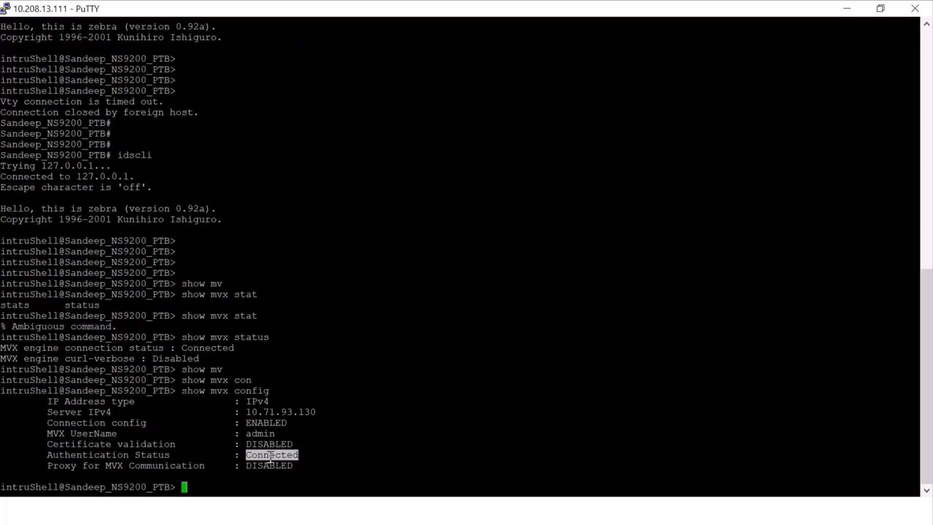
double_click(267, 467)
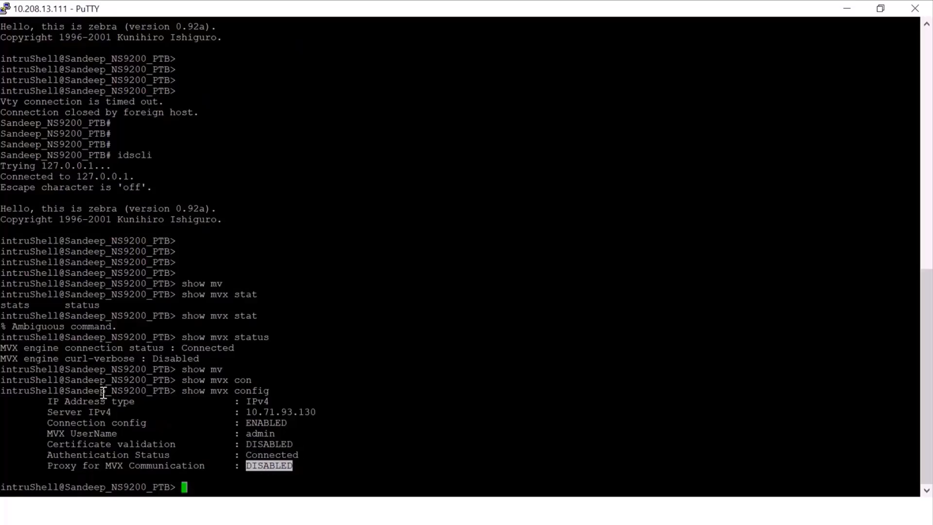
left_click_drag(1, 355, 158, 370)
double_click(158, 360)
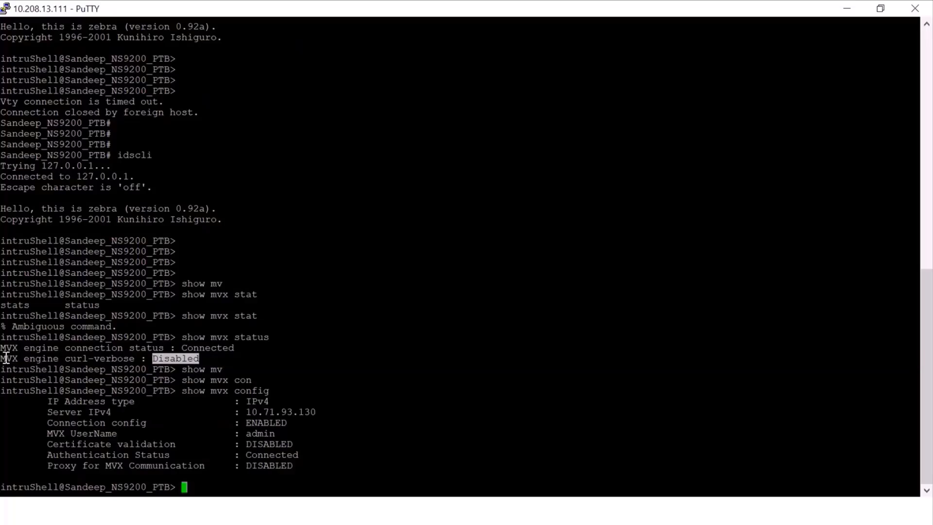
left_click_drag(2, 358, 199, 359)
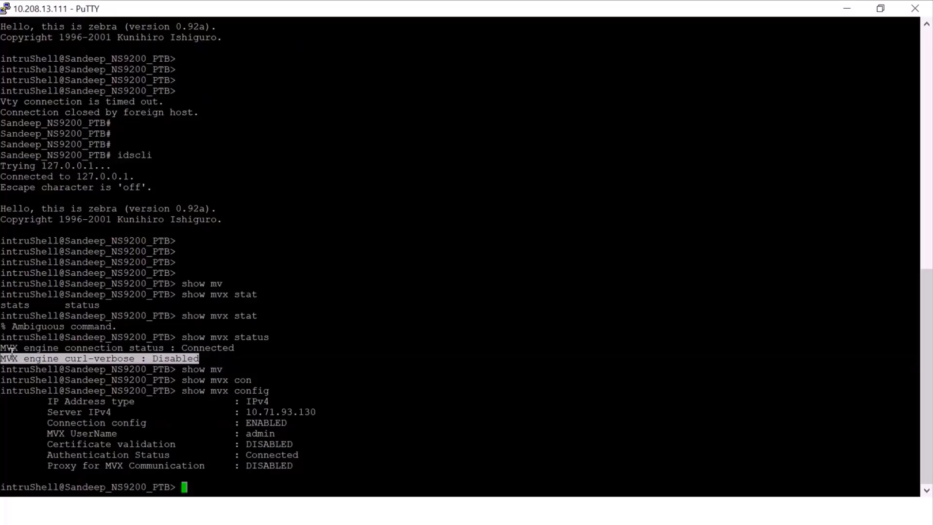
left_click_drag(4, 359, 198, 360)
double_click(171, 360)
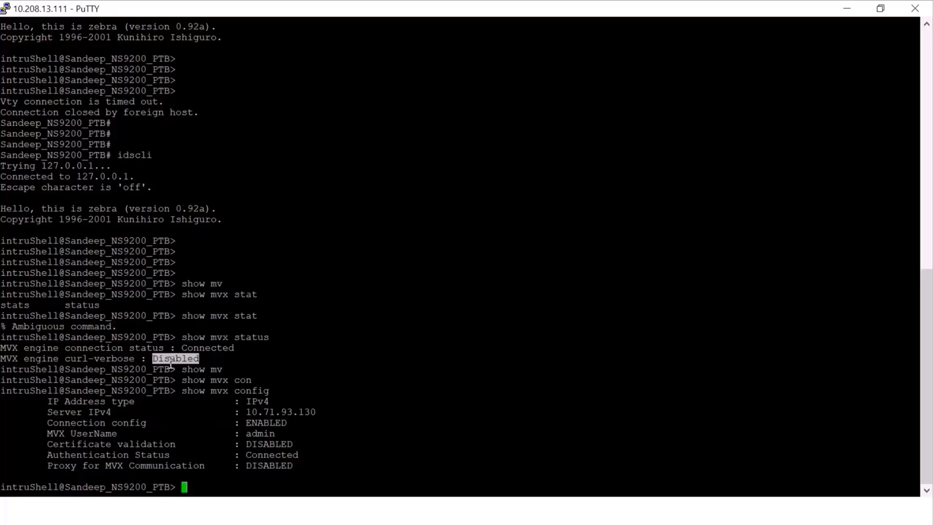
Rerun 'show mvx config' and 'show mvx status' and review the combined output
key("Return")
key("Return")
key("Return")
type("show mv")
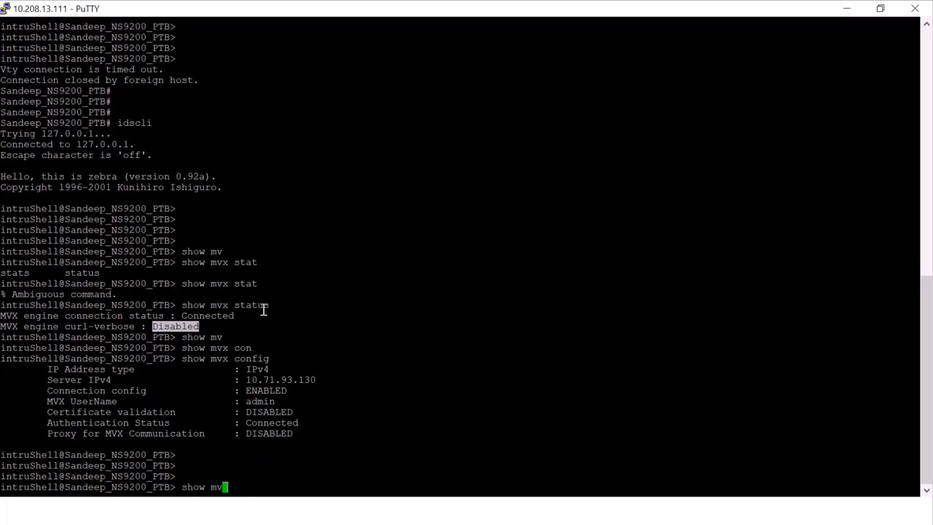
key("Tab")
type("con")
key("Tab")
key("Return")
type("show mv")
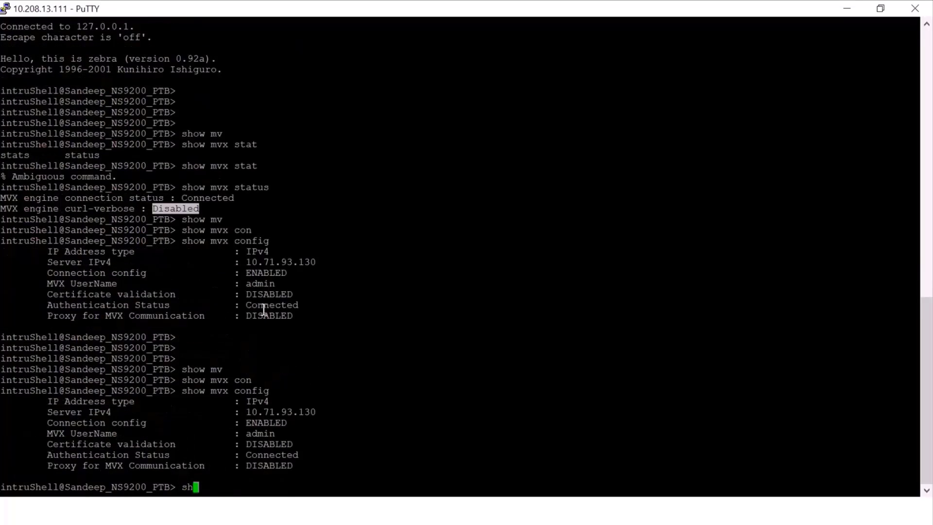
key("Tab")
type("status")
key("Return")
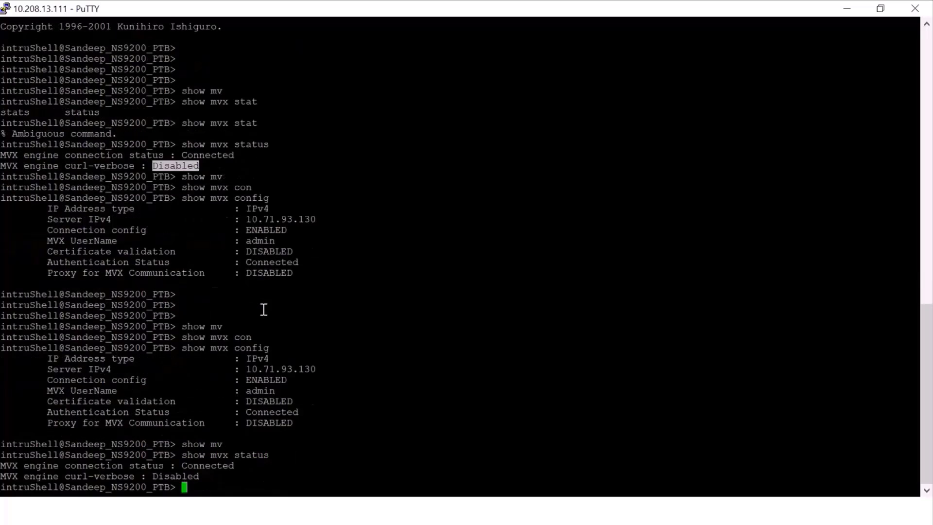
left_click_drag(217, 491, 2, 347)
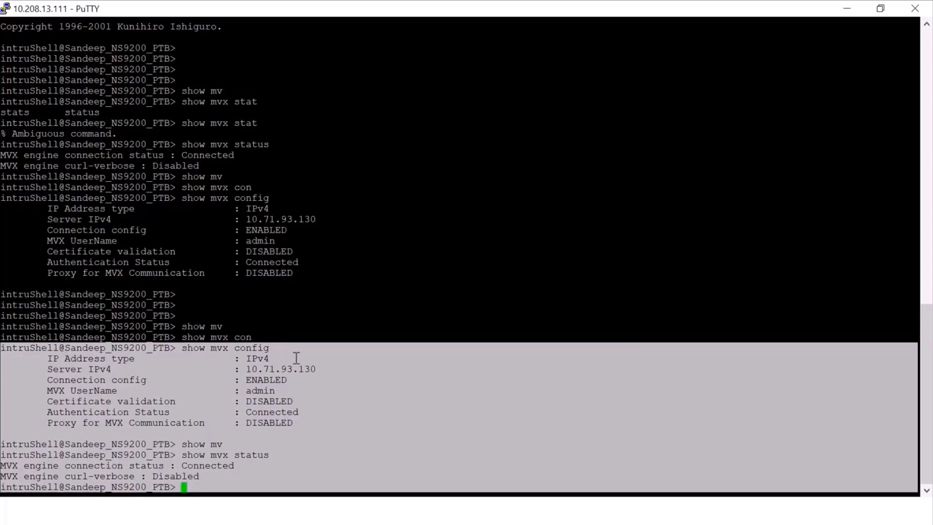
left_click_drag(200, 401, 221, 402)
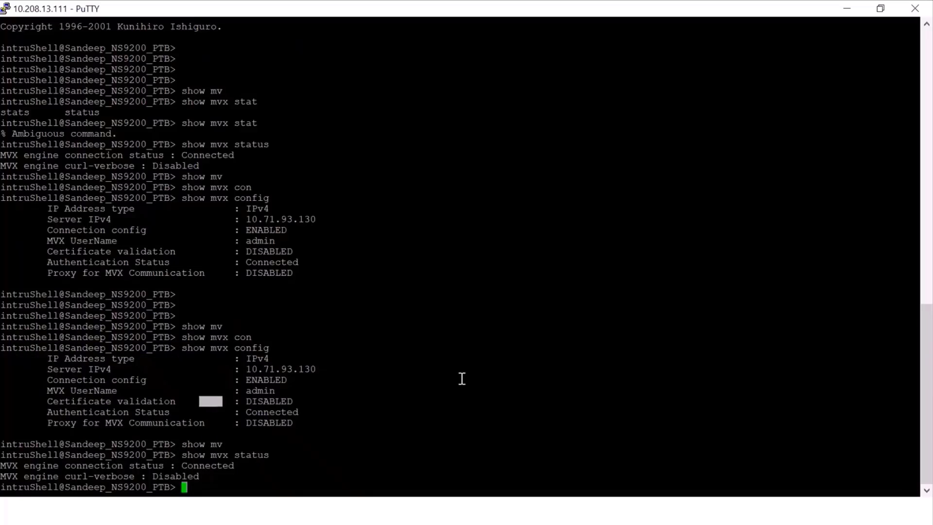
Open Analysis > Attack Log and filter it to the Last 5 minutes
key("alt+Tab")
left_click(378, 165)
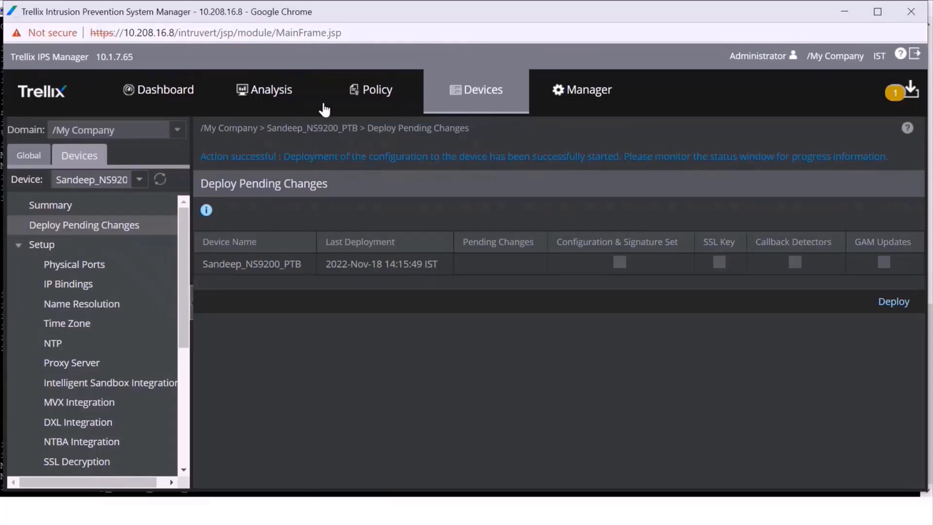
left_click(292, 86)
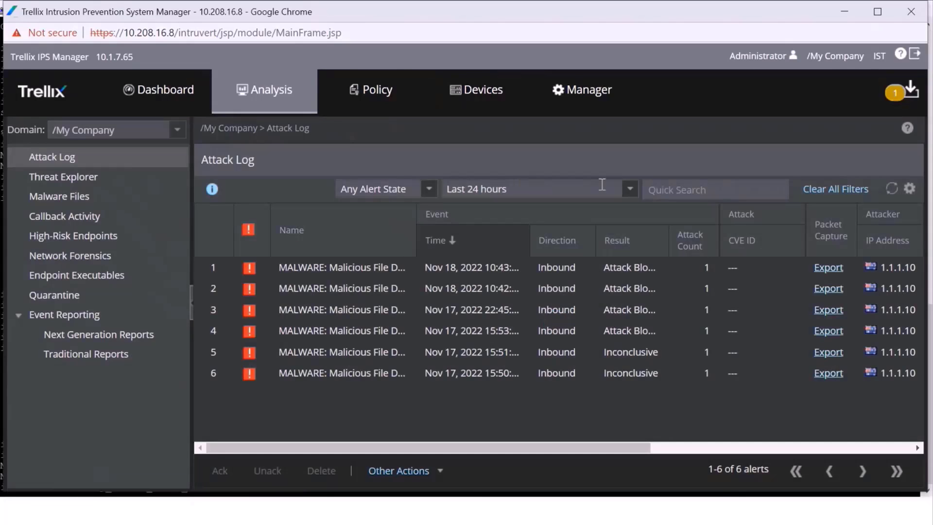
left_click(628, 191)
left_click(486, 207)
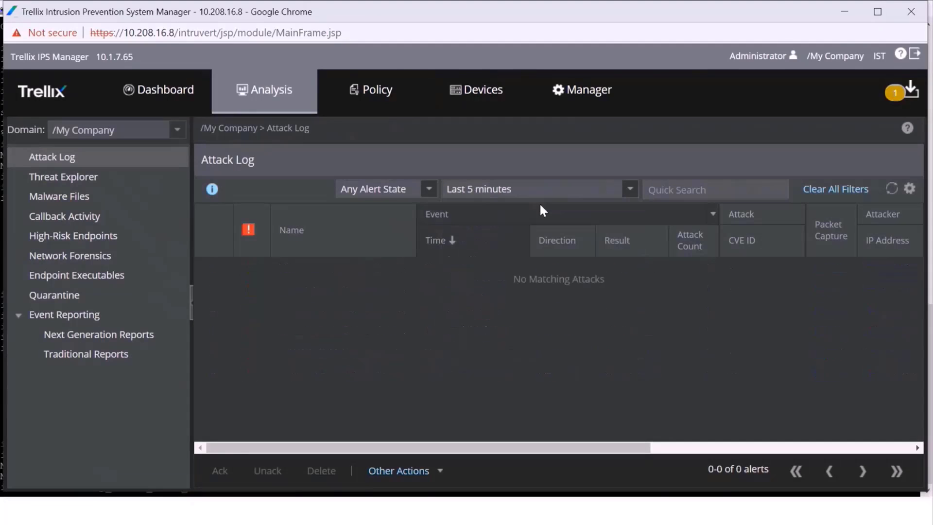
Rerun the client's wget download of collectmail.pdf from 1.1.1.10
key("alt+Tab")
key("alt+Tab")
key("alt+Tab")
key("alt+Tab")
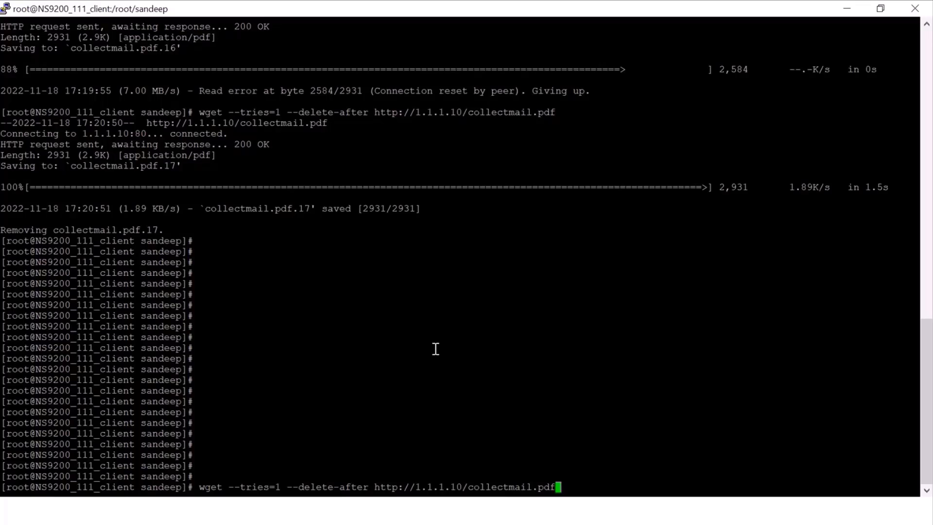
key("Return")
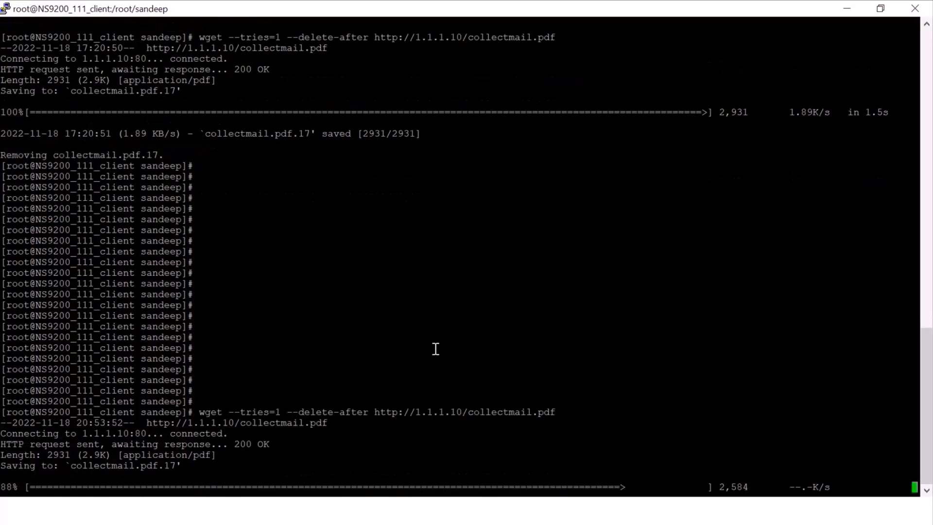
key("alt+Tab")
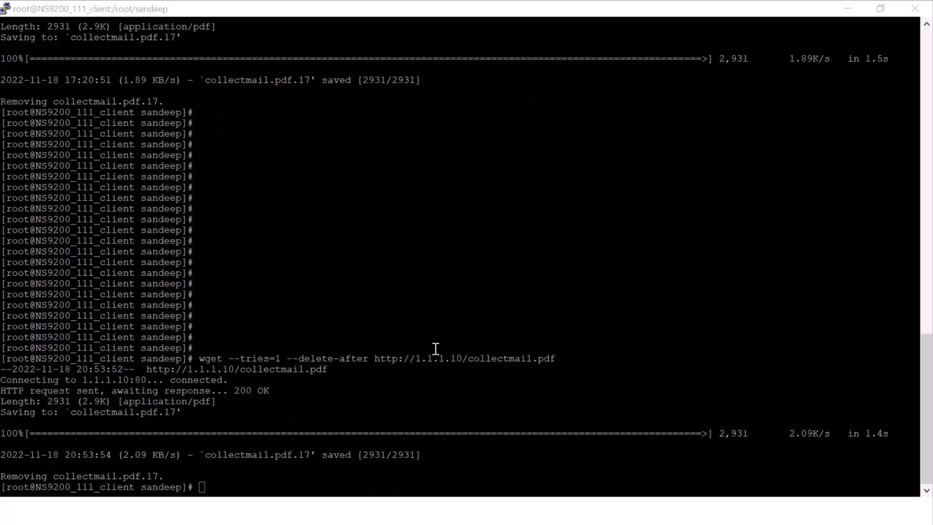
key("alt+Tab")
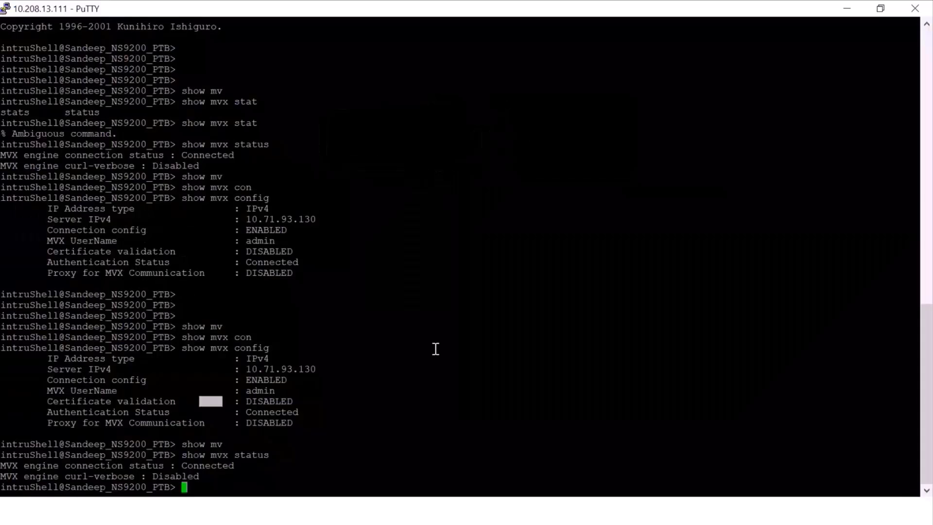
Run 'show malwareenginestats' and highlight the MVX submitted, processed and alert counts
key("Return")
key("Return")
key("Return")
type("show mal")
key("Tab")
type("e")
key("Tab")
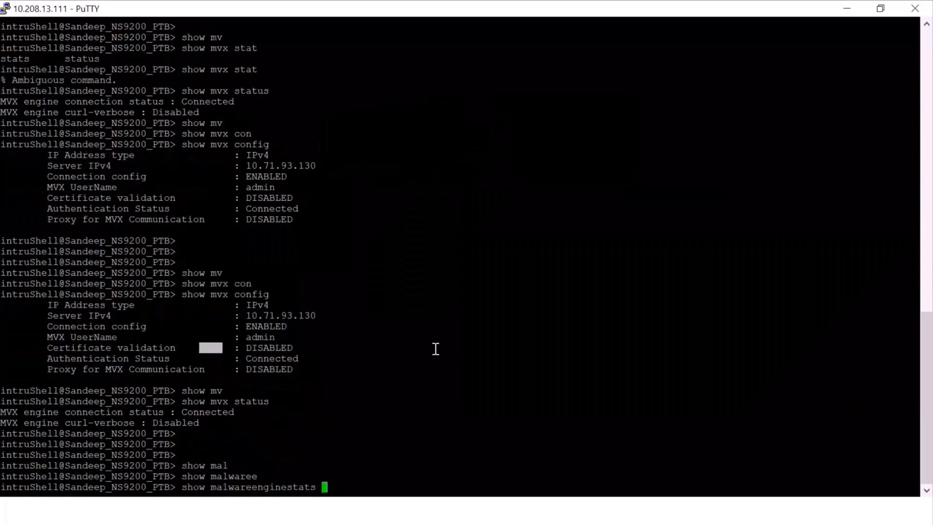
key("Return")
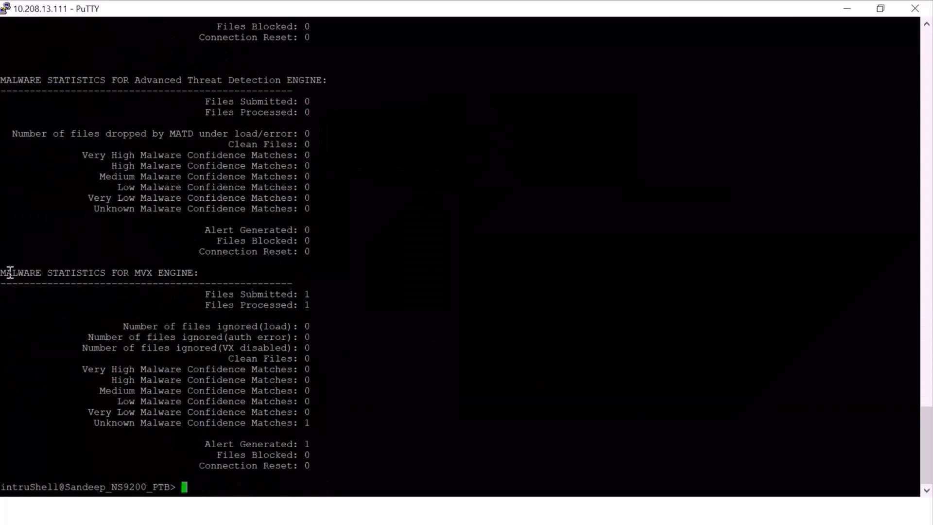
left_click_drag(2, 274, 324, 305)
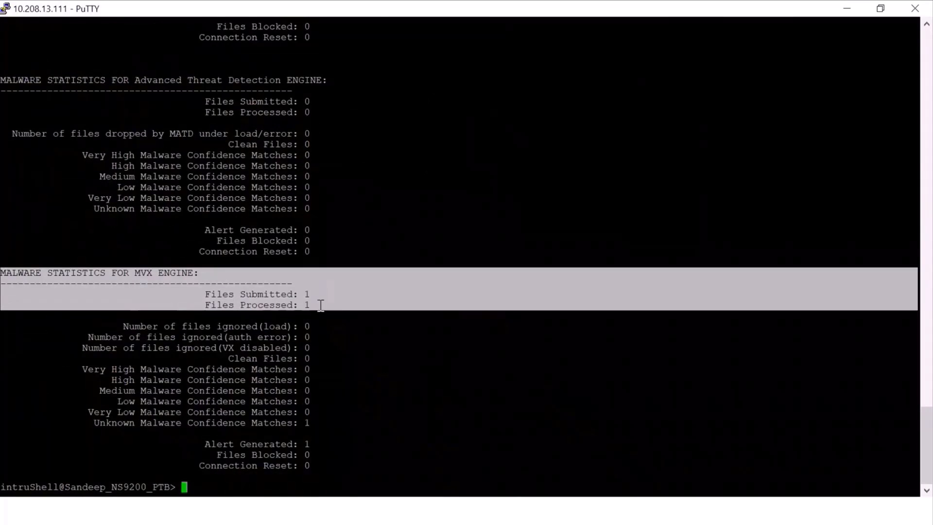
left_click(323, 304)
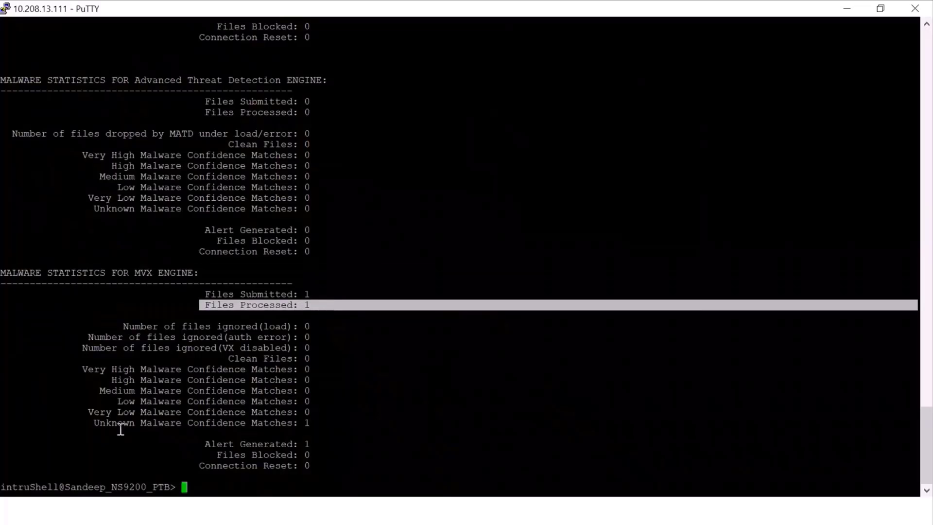
left_click_drag(96, 424, 334, 437)
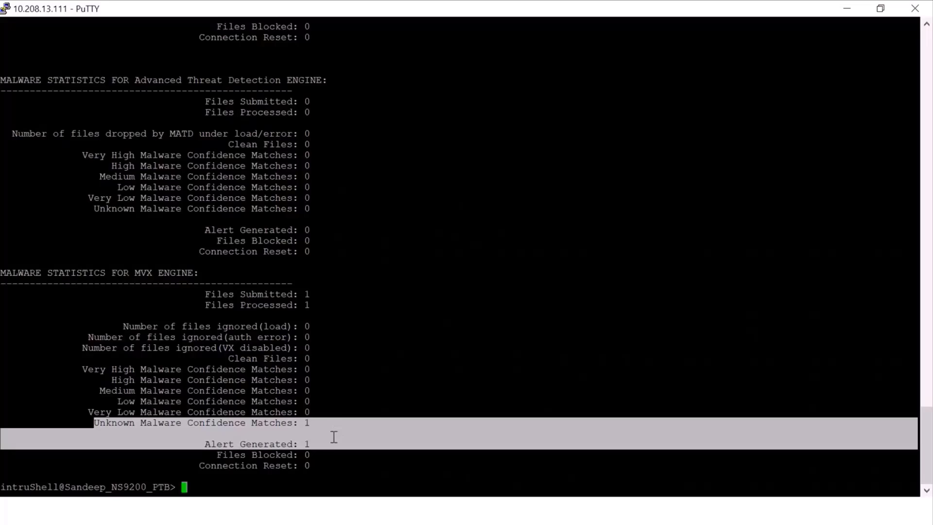
Run 'show mvx stats' and highlight the sha2 cache and submission request/response counters
type("show mv")
key("Tab")
type("stats")
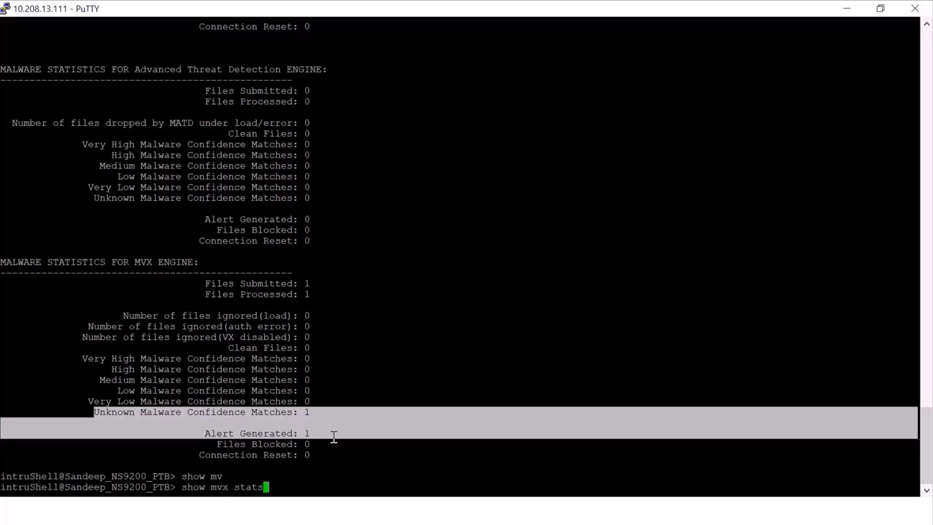
key("Return")
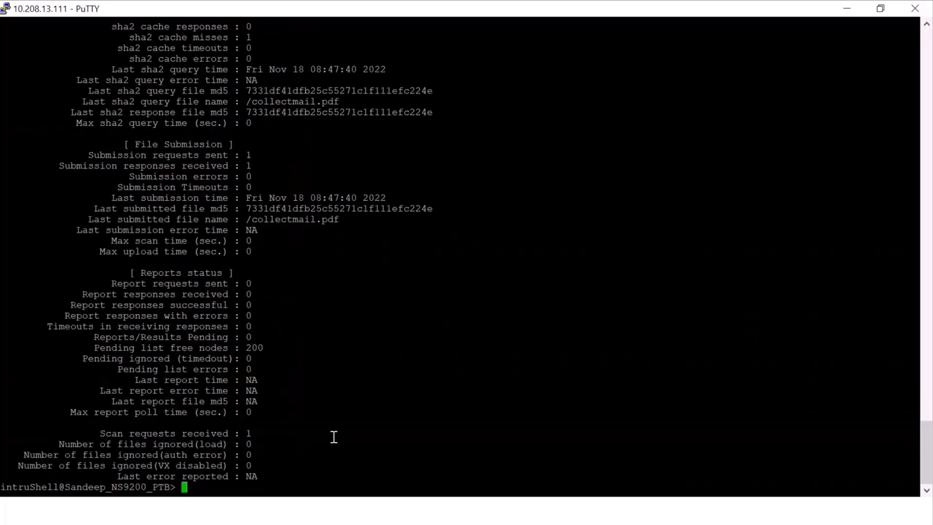
scroll(397, 220, "up", 7)
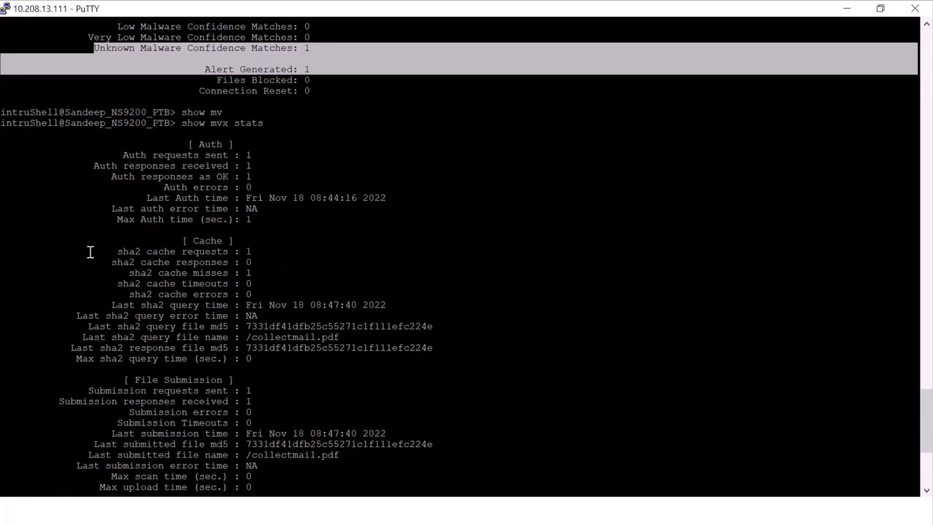
left_click_drag(48, 251, 270, 259)
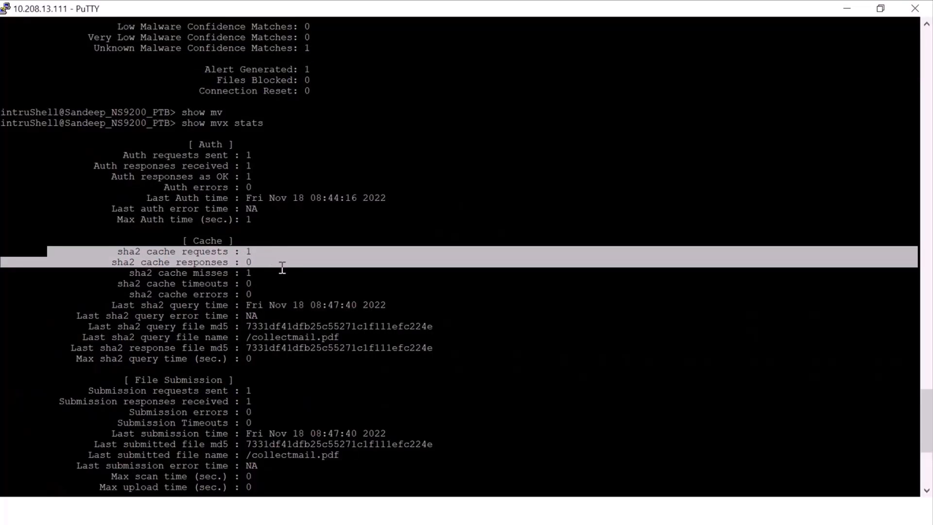
scroll(282, 271, "down", 7)
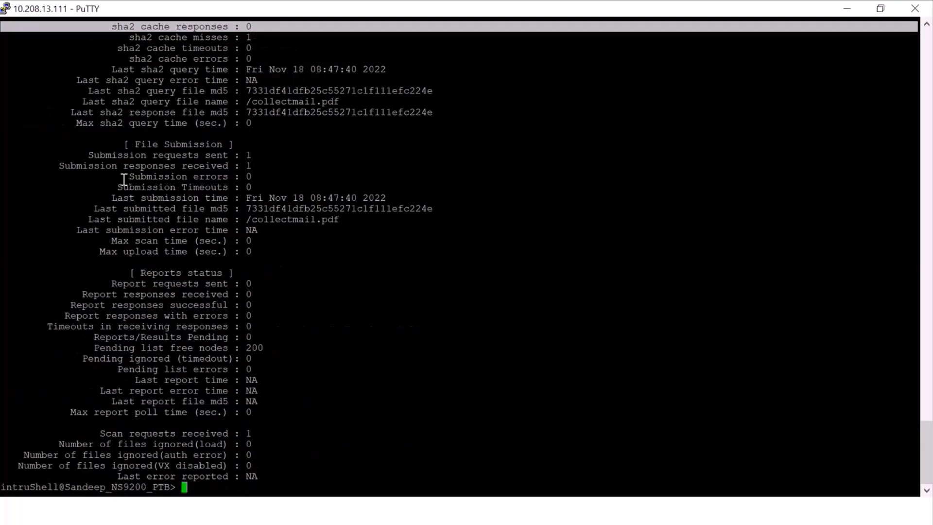
left_click_drag(89, 155, 285, 158)
left_click_drag(63, 166, 293, 165)
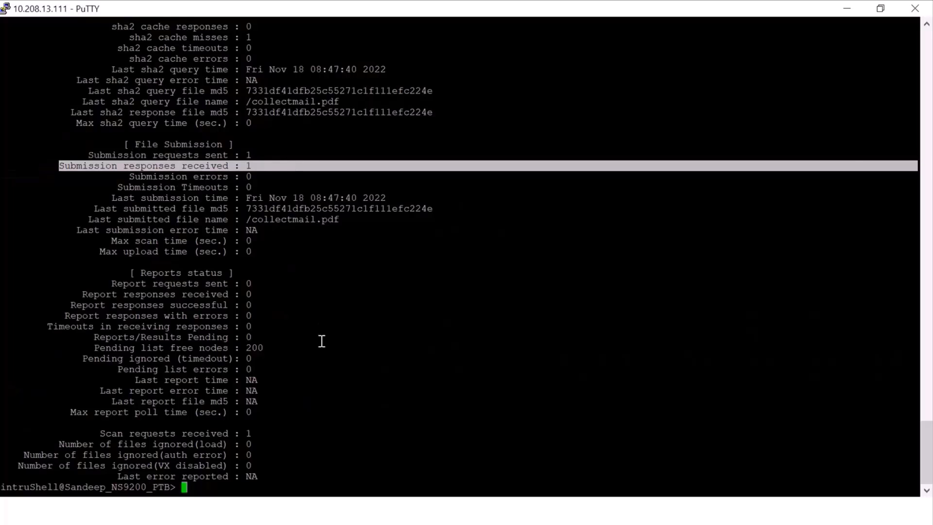
Refresh the Attack Log, widen the Name column and open the 'MALWARE: File Submitted to MVX for Analysis' alert
key("alt+Tab")
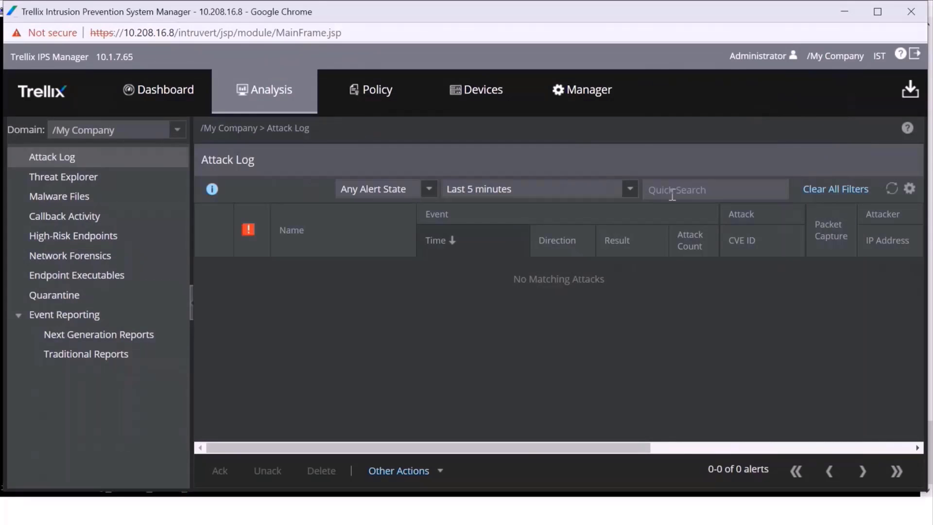
left_click(892, 188)
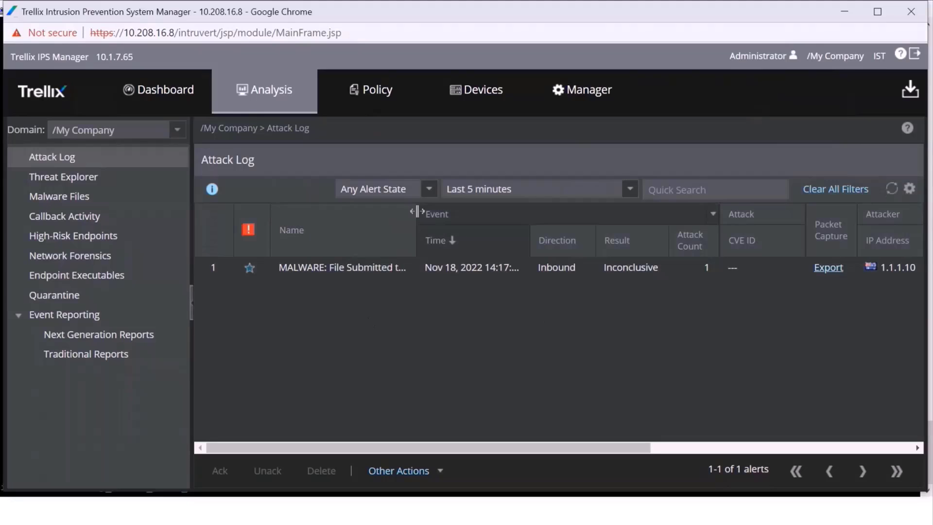
left_click_drag(414, 210, 478, 221)
double_click(390, 266)
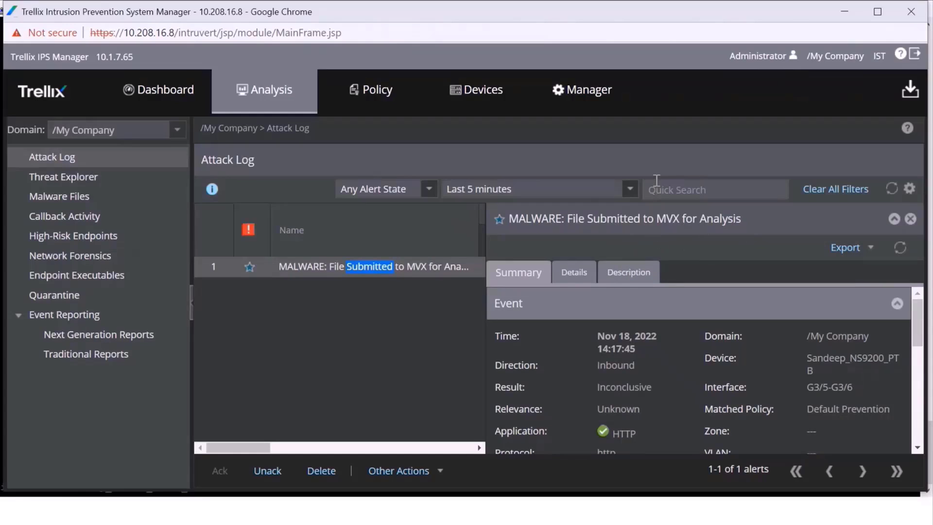
key("alt+Tab")
key("alt+Tab")
key("alt+Tab")
key("alt+Tab")
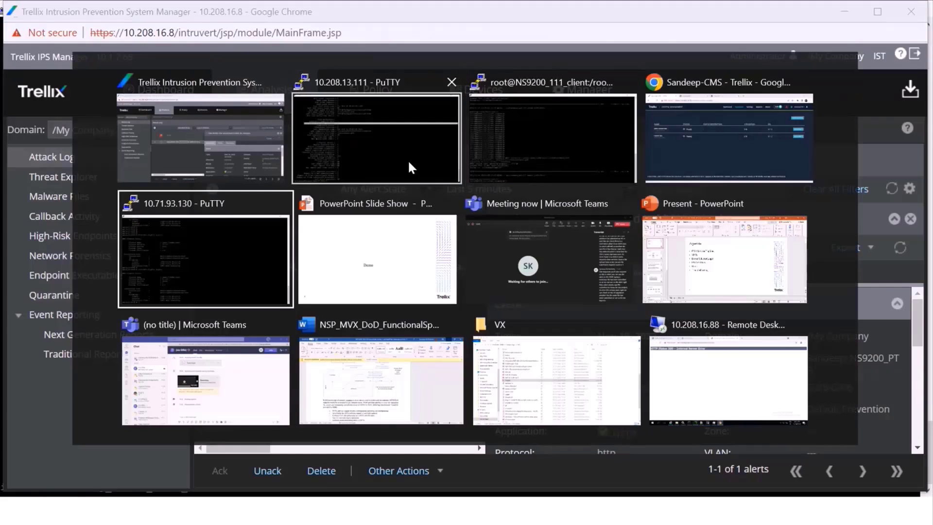
Run 'show submission limit 1' and note collectmail.pdf's running status
key("Return")
key("Return")
key("Return")
key("Return")
type("sh")
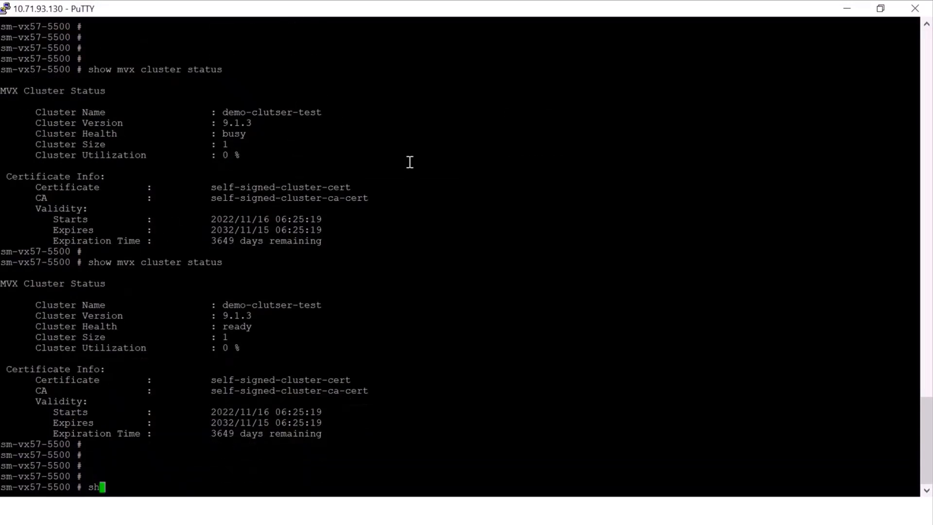
type("ow submission limit ")
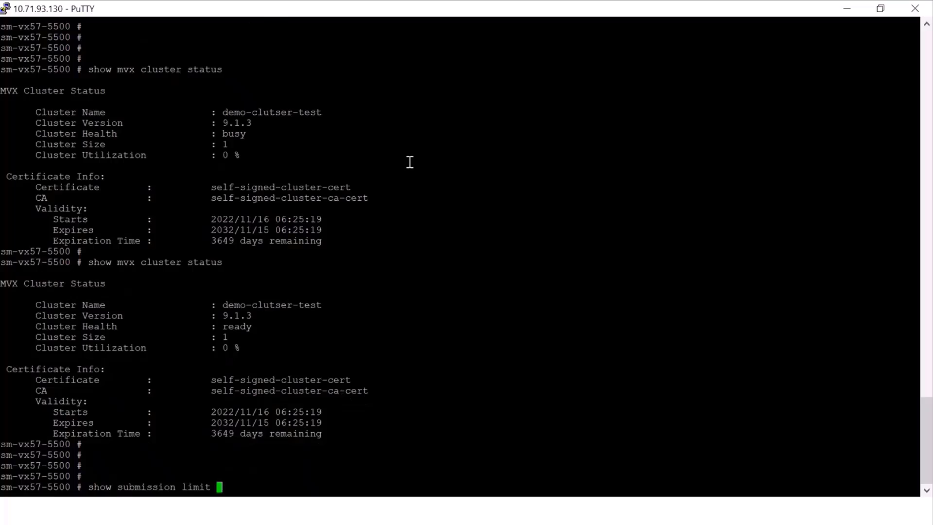
type("1")
key("Return")
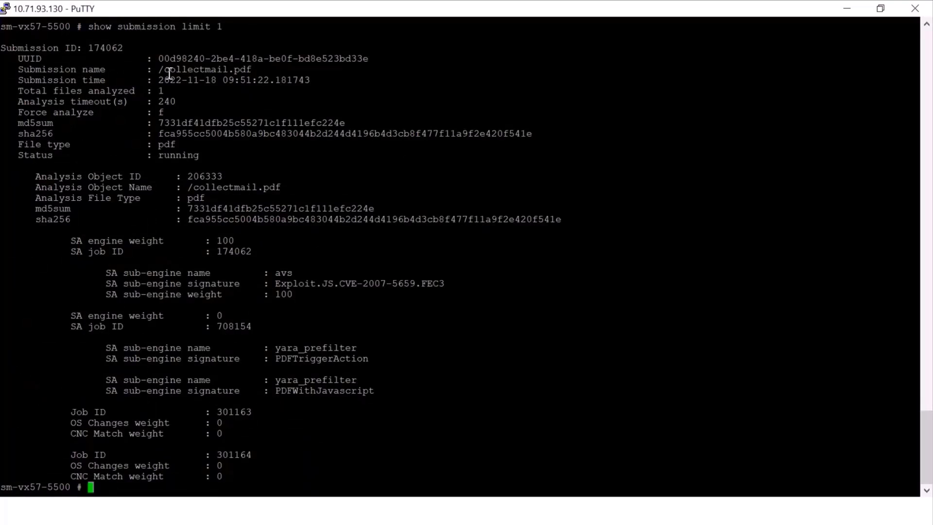
left_click_drag(166, 71, 251, 71)
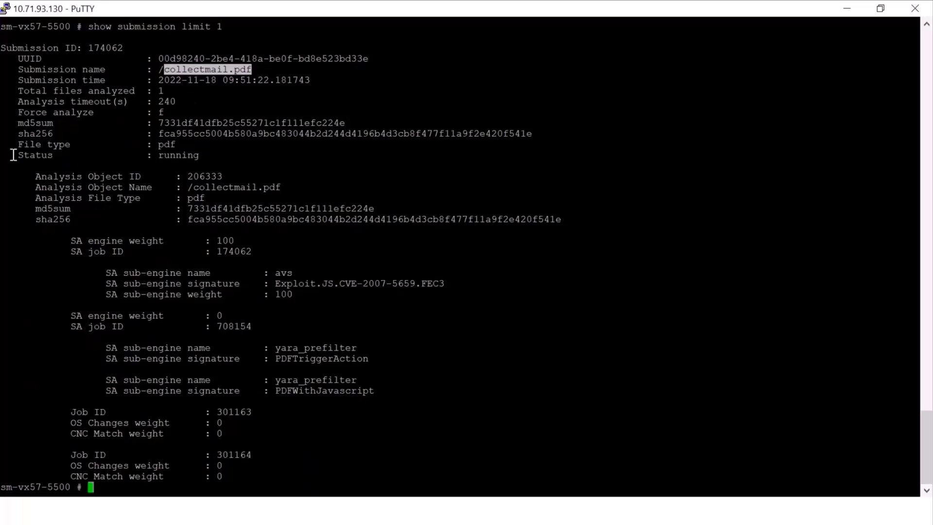
left_click_drag(13, 154, 224, 155)
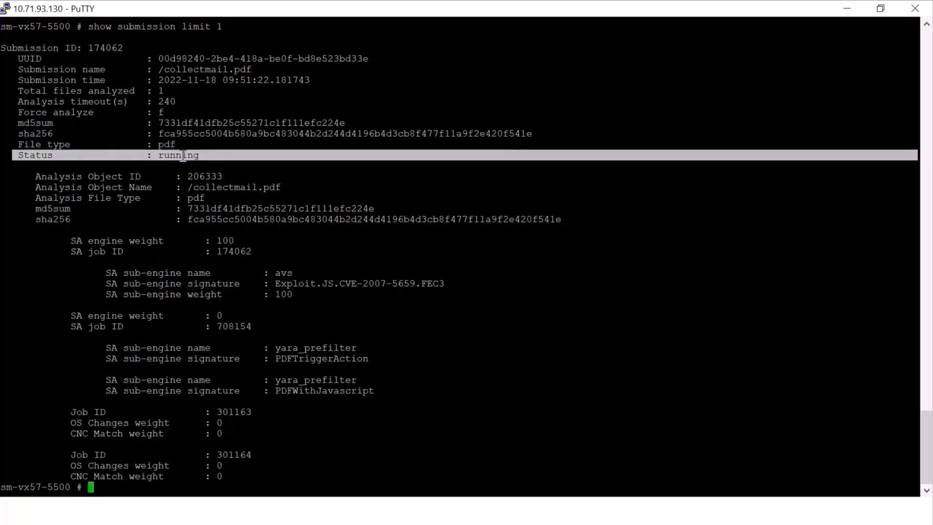
Close the alert detail panel in IPS Manager
key("alt+Tab")
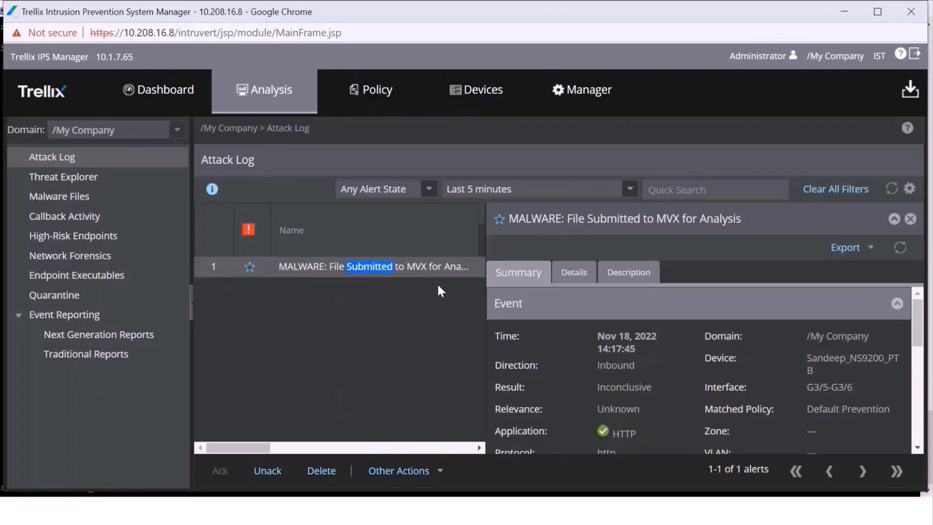
left_click(910, 219)
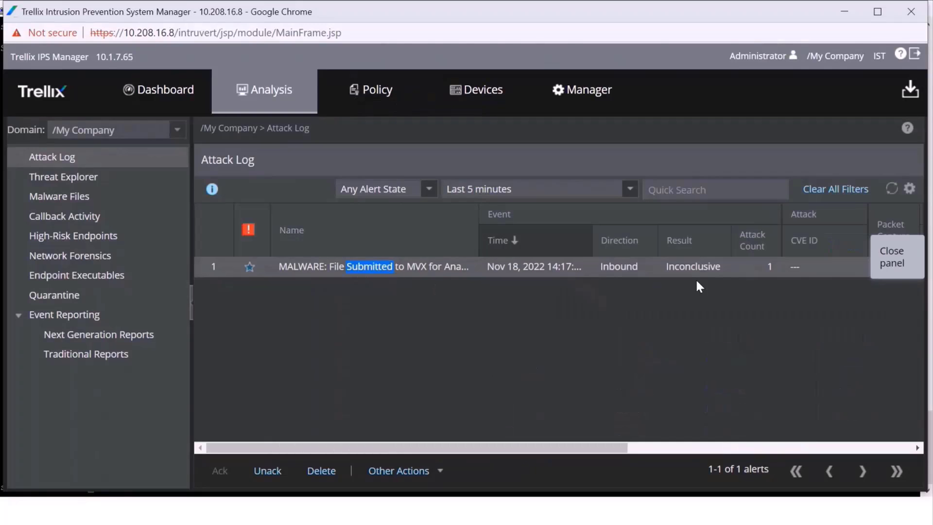
key("alt+Tab")
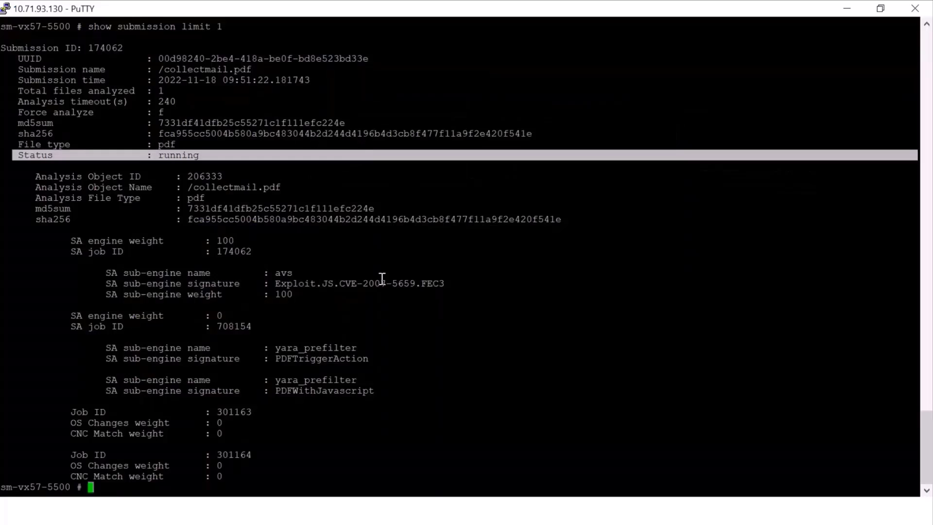
Rerun the submission query and confirm collectmail.pdf's result is Malicious
key("Return")
key("Return")
key("Return")
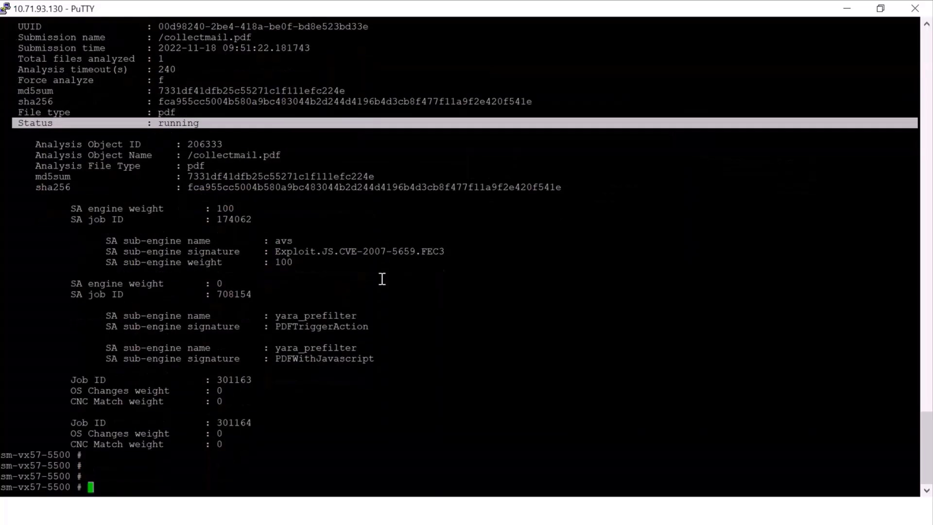
key("Up")
key("Return")
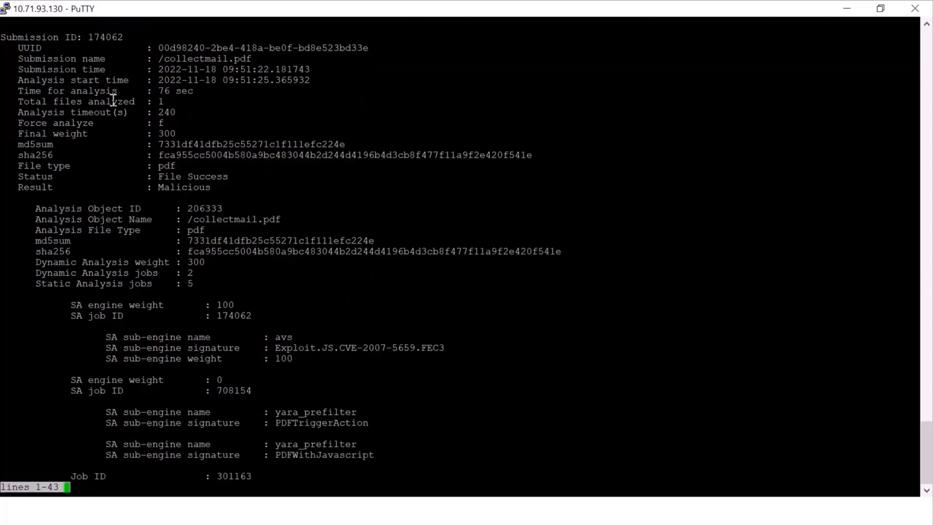
scroll(113, 99, "up", 7)
scroll(113, 100, "down", 7)
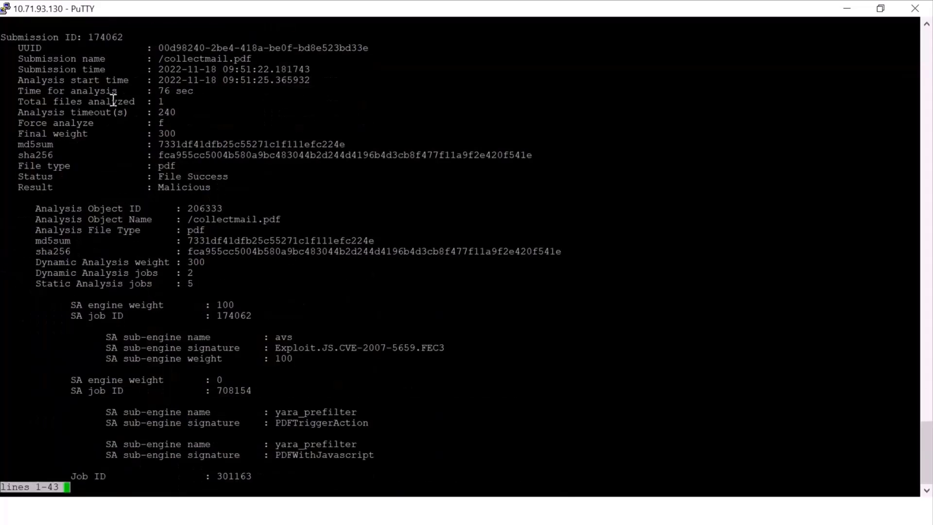
double_click(177, 190)
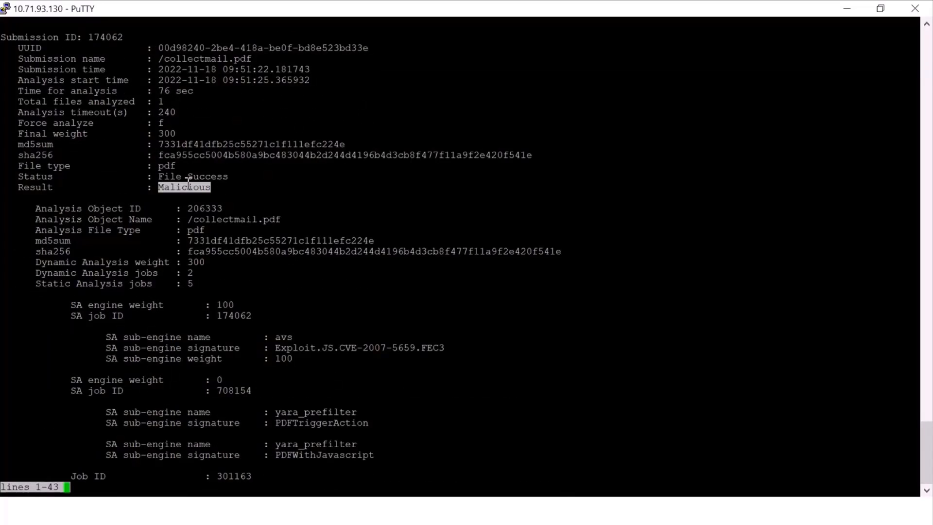
key("space")
key("q")
key("Return")
key("Return")
Refresh the Attack Log, review the still-Inconclusive MVX alert, and close its details
key("alt+Tab")
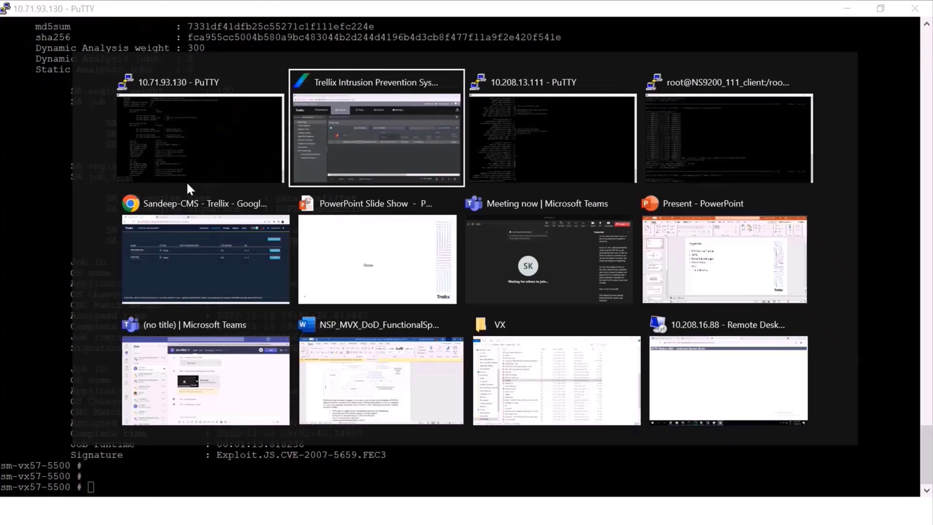
left_click(893, 189)
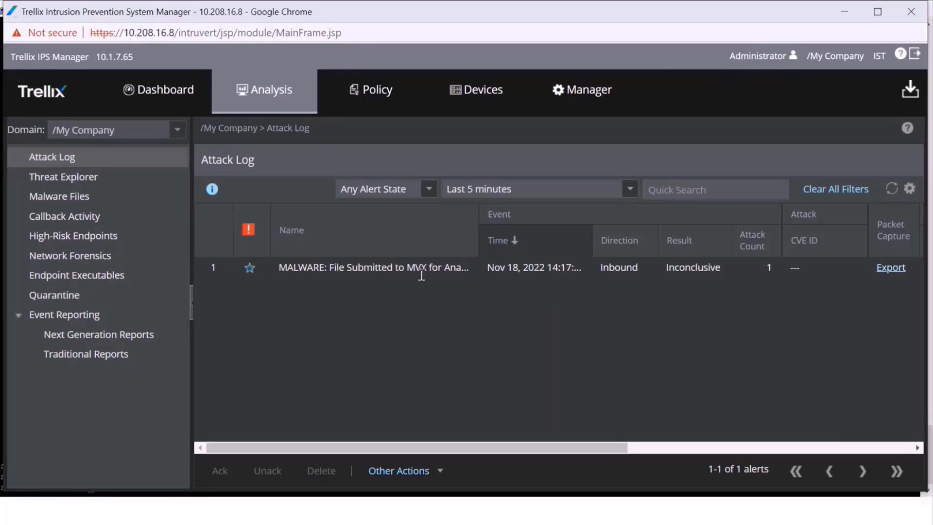
double_click(367, 269)
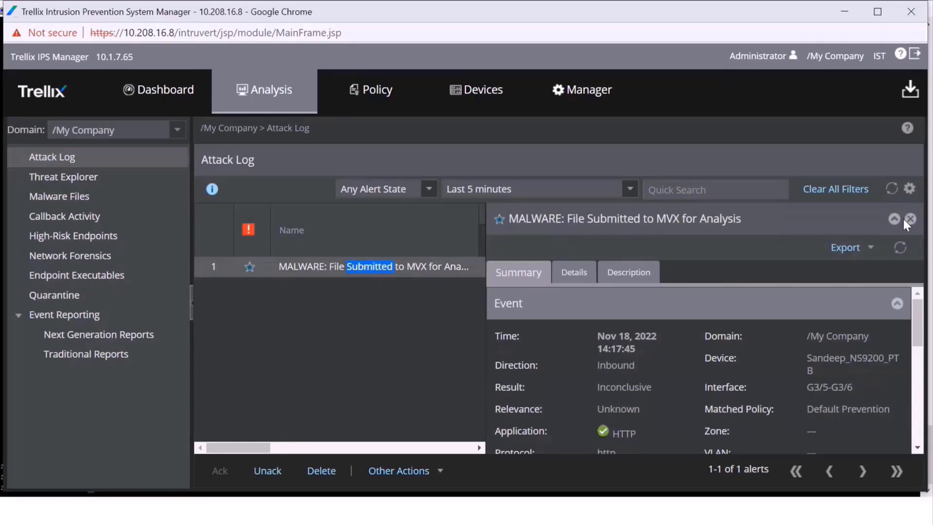
left_click(907, 219)
key("alt+Tab")
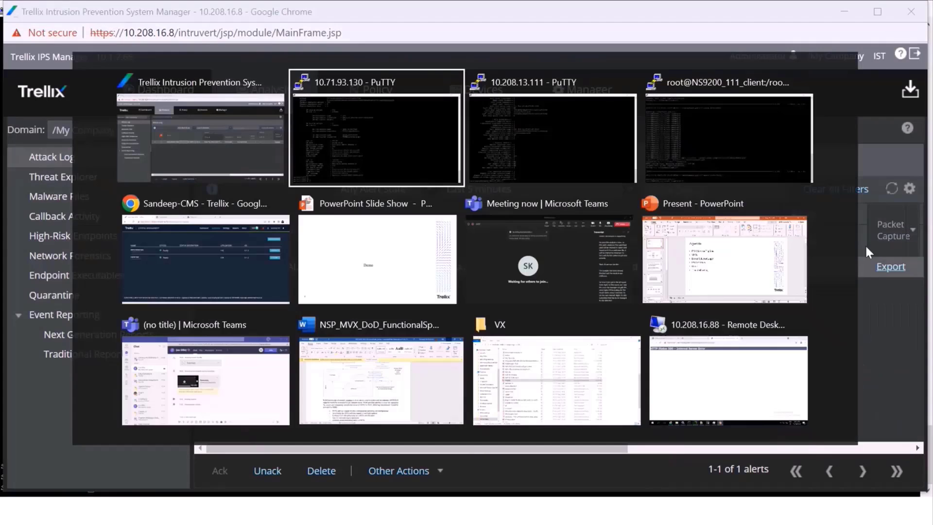
key("alt+Tab")
key("Return")
key("Return")
key("Return")
key("Return")
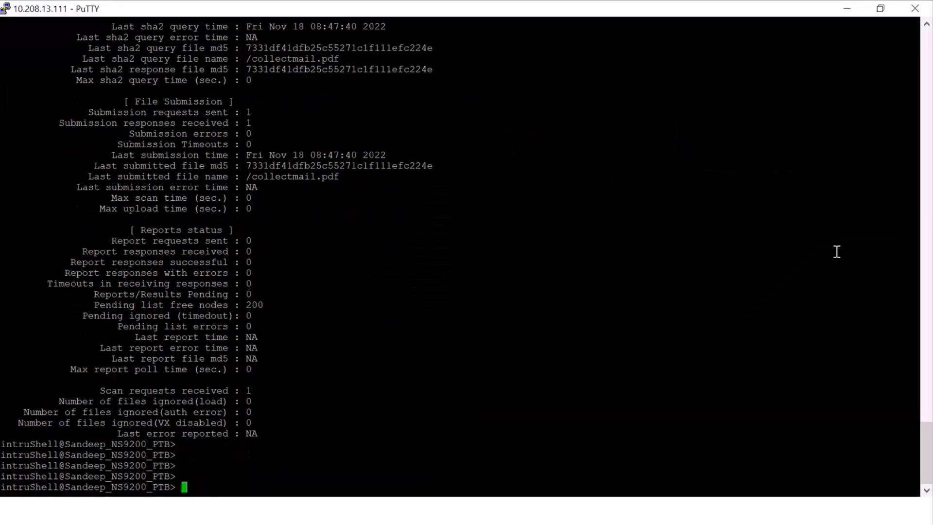
Run 'show malwareenginestats' in the sensor session
type("show mal")
key("Tab")
type("enginestats")
key("Return")
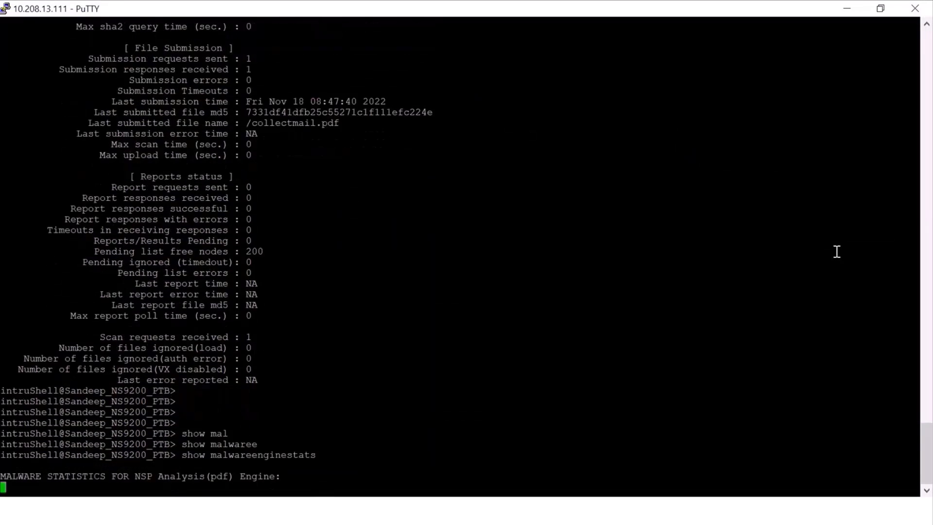
Reload the Attack Log alerts and check the client terminal
key("alt+Tab")
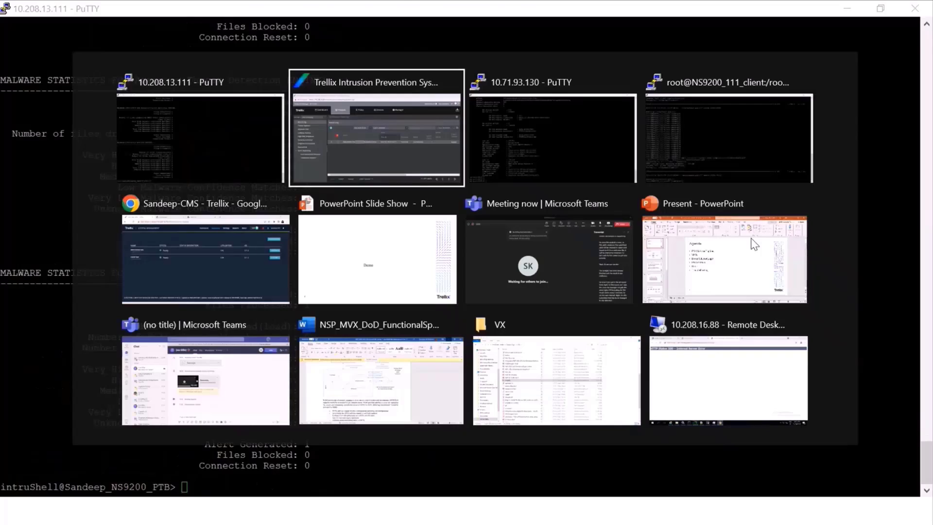
left_click(893, 189)
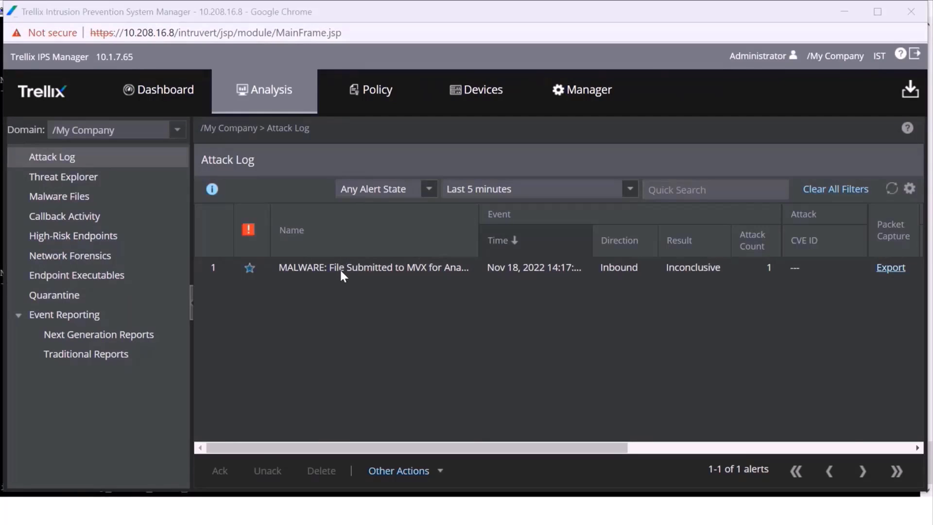
key("alt+Tab")
key("alt+Tab")
key("alt+Tab")
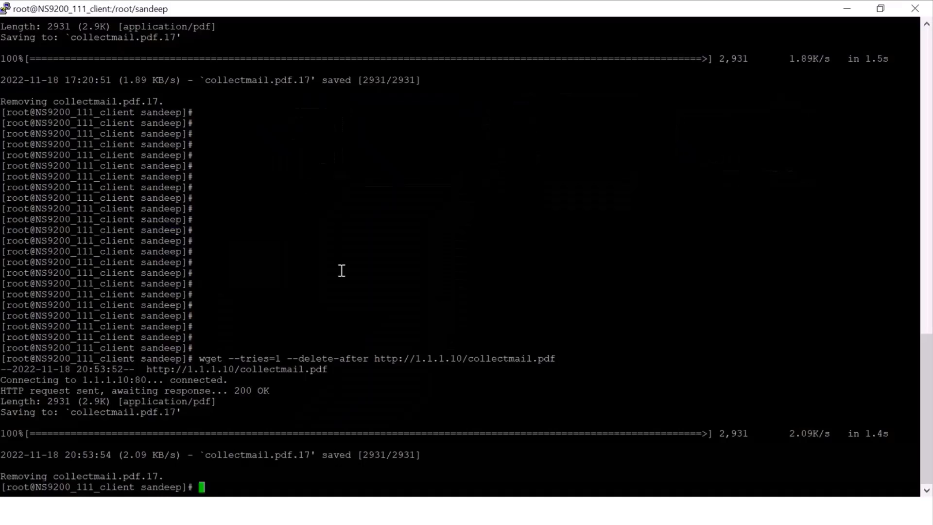
key("Return")
key("Return")
key("Return")
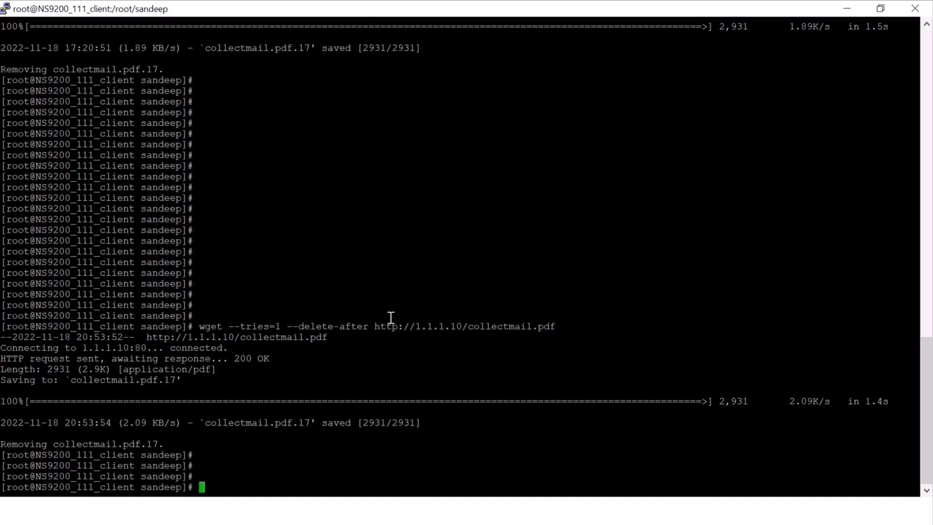
key("alt+Tab")
key("alt+Tab")
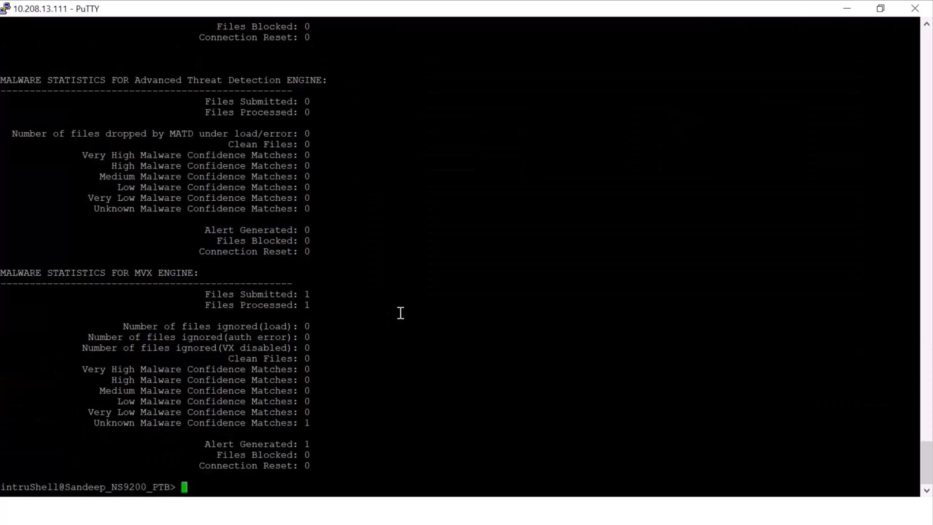
Run 'show mvx stats' and mark the Report requests, responses received, successful and pending lines
type("show mv")
key("Tab")
type("stats")
key("Return")
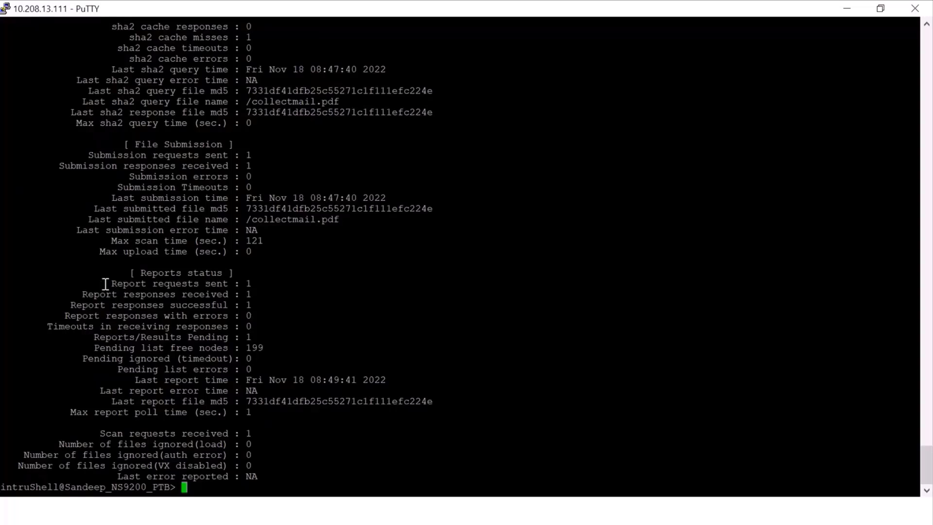
left_click_drag(105, 284, 291, 283)
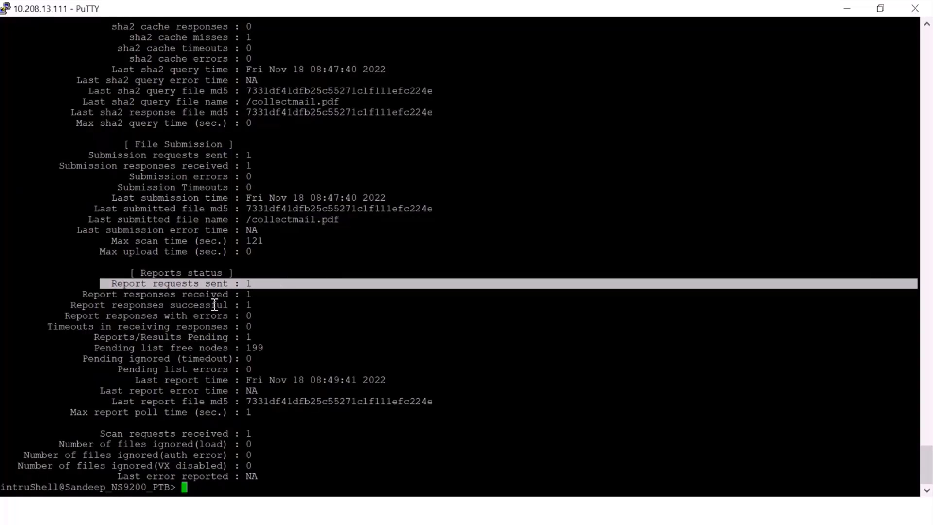
left_click_drag(76, 294, 299, 294)
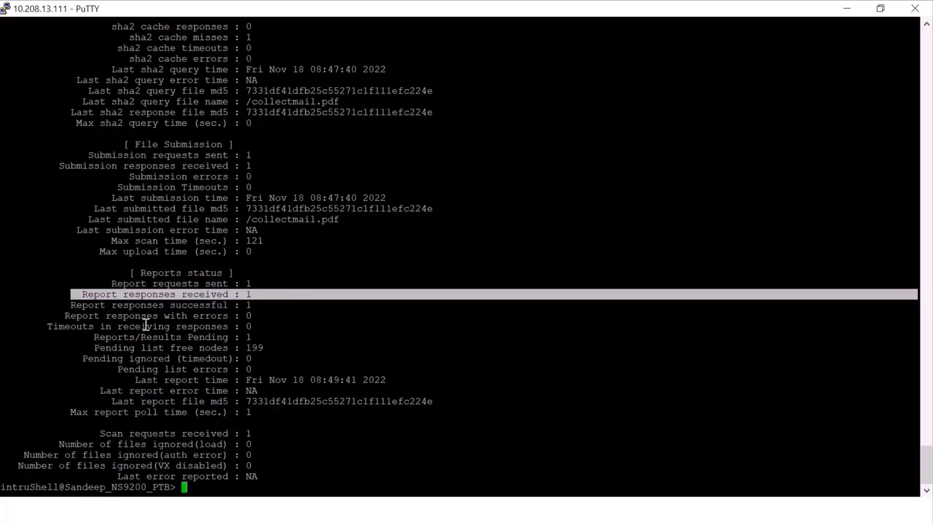
left_click_drag(61, 305, 282, 307)
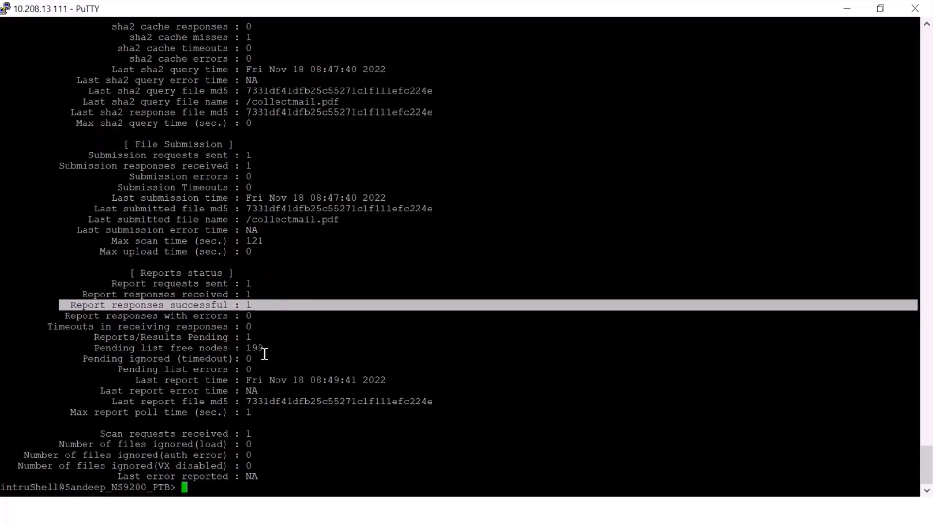
left_click_drag(276, 348, 4, 339)
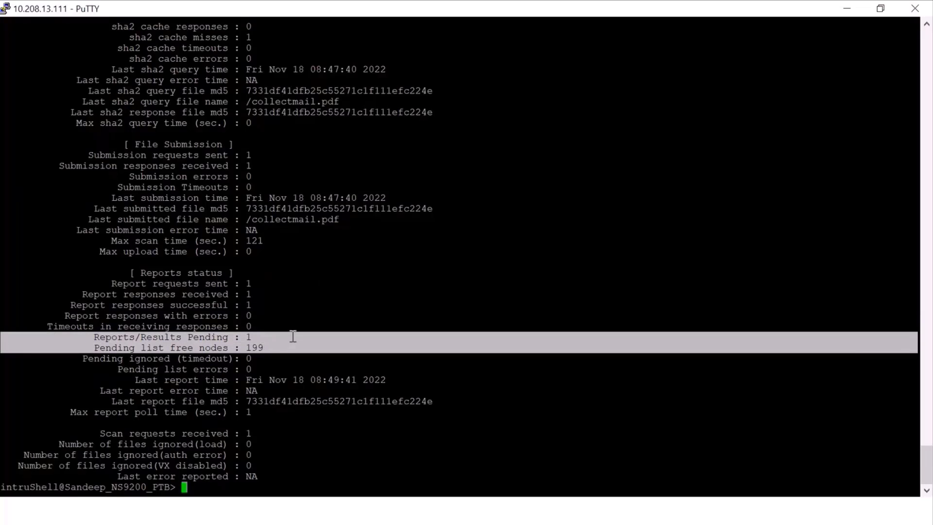
key("alt+Tab")
key("alt+Tab")
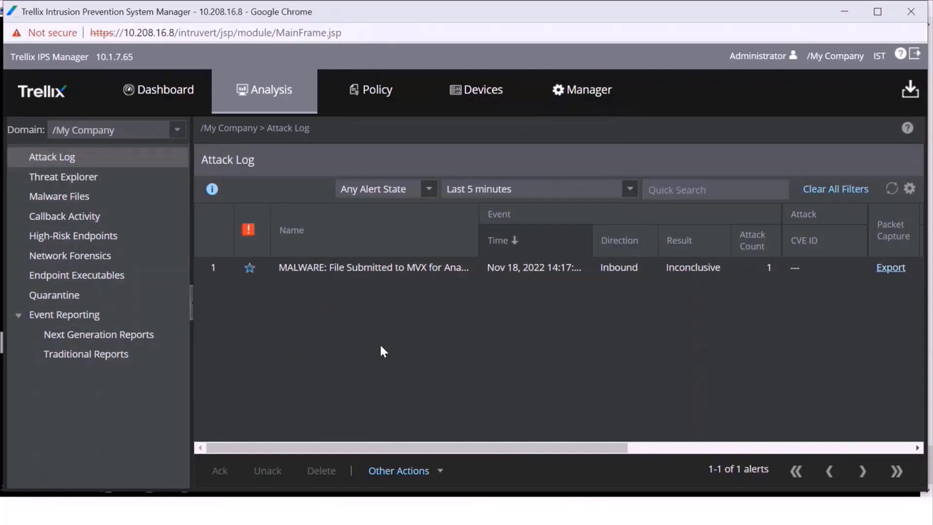
Glance at the terminal, then reload the Attack Log alerts twice
key("alt+Tab")
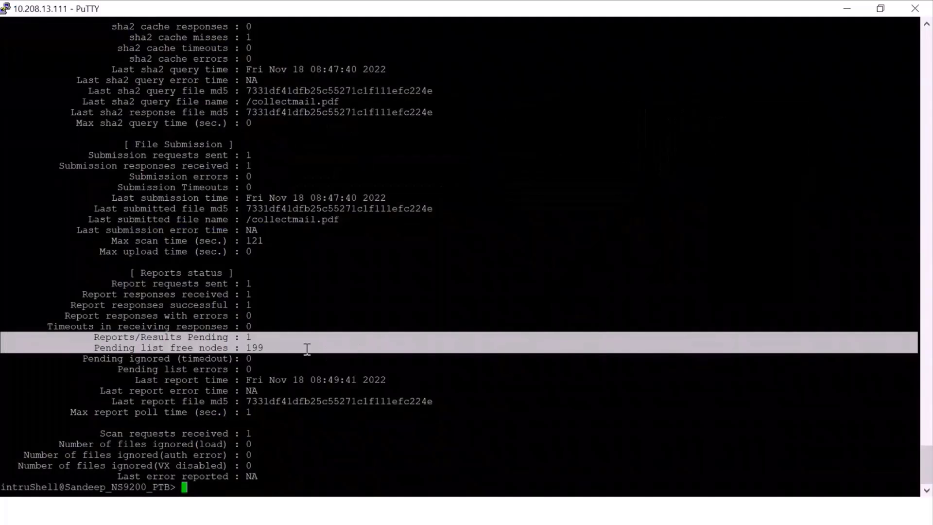
key("alt+Tab")
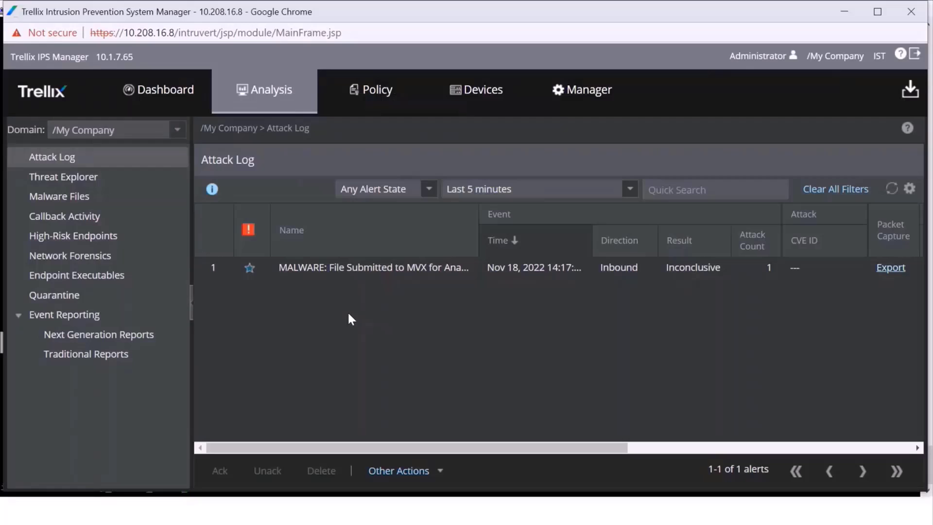
left_click(892, 190)
left_click(891, 190)
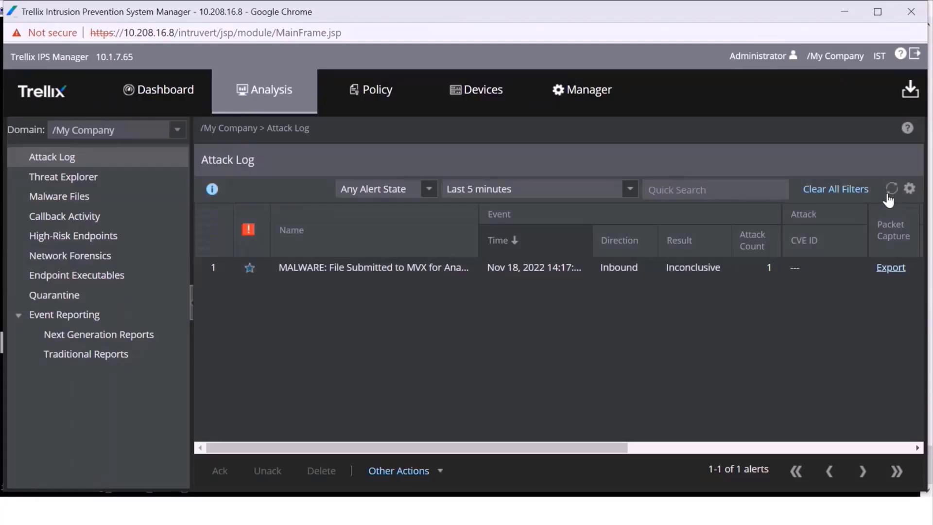
Rerun show mvx stats on the sensor terminal and start a show malware command
key("alt+Tab")
key("Return")
key("Return")
key("Return")
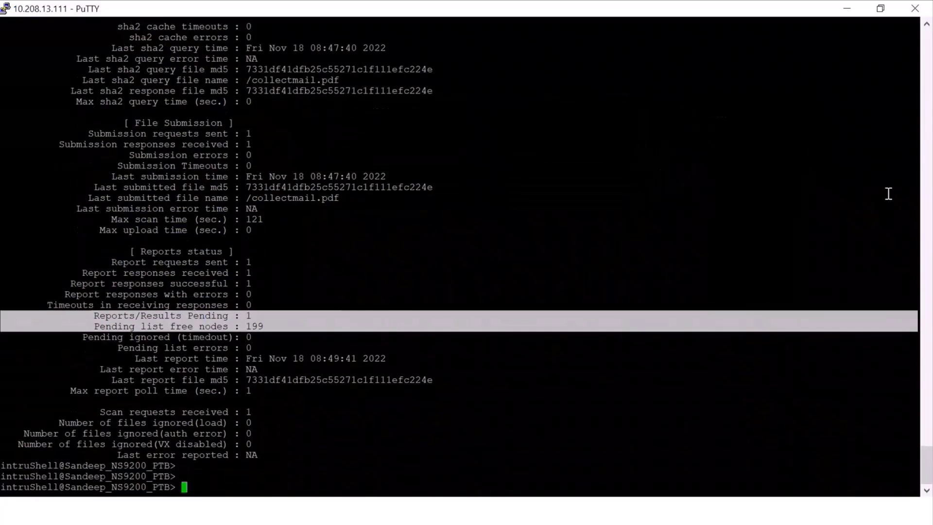
scroll(606, 224, "up", 14)
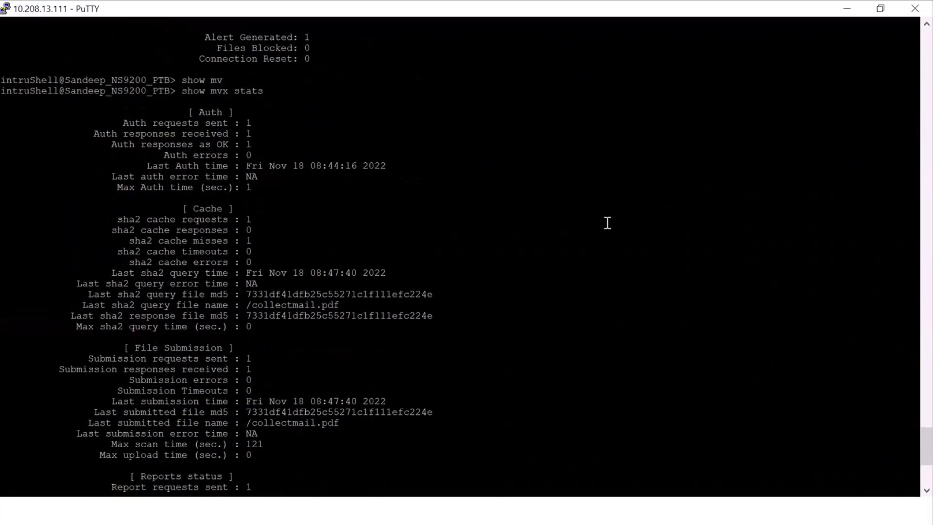
scroll(606, 223, "down", 14)
type("show mv")
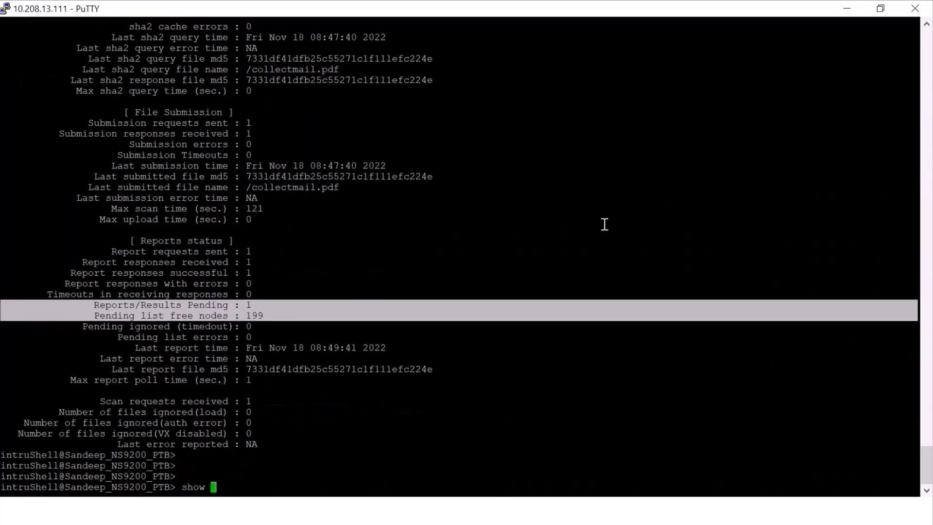
key("Tab")
type("stat")
key("Return")
type("show mal")
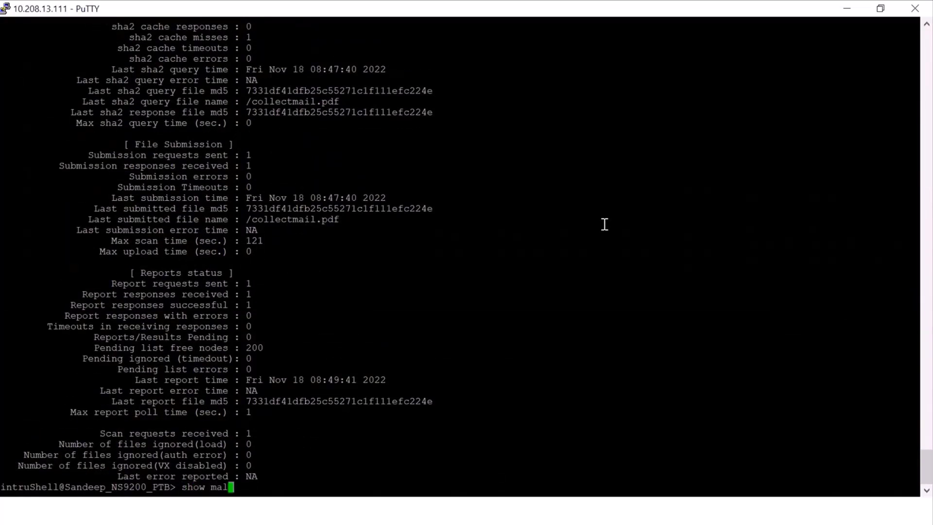
key("Tab")
Refresh the Attack Log and widen the Time column to reveal 14:17:45
key("alt+Tab")
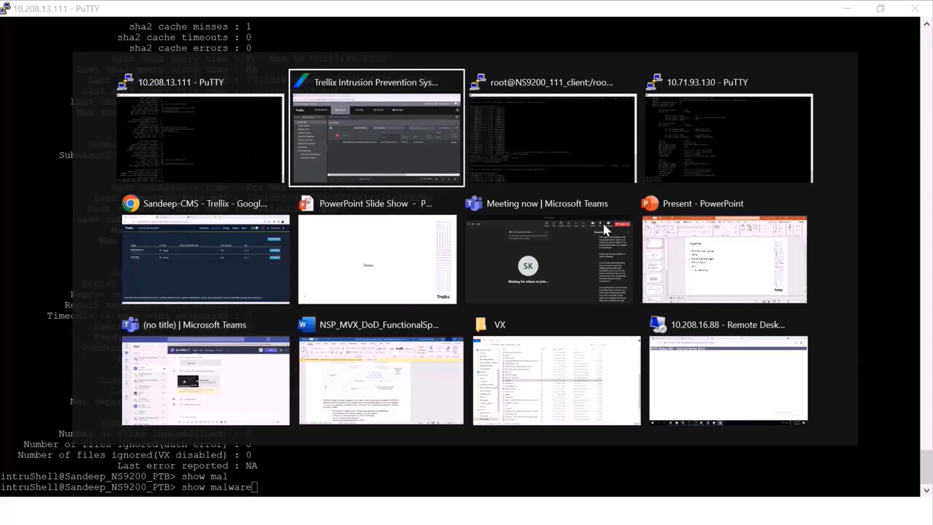
left_click(893, 191)
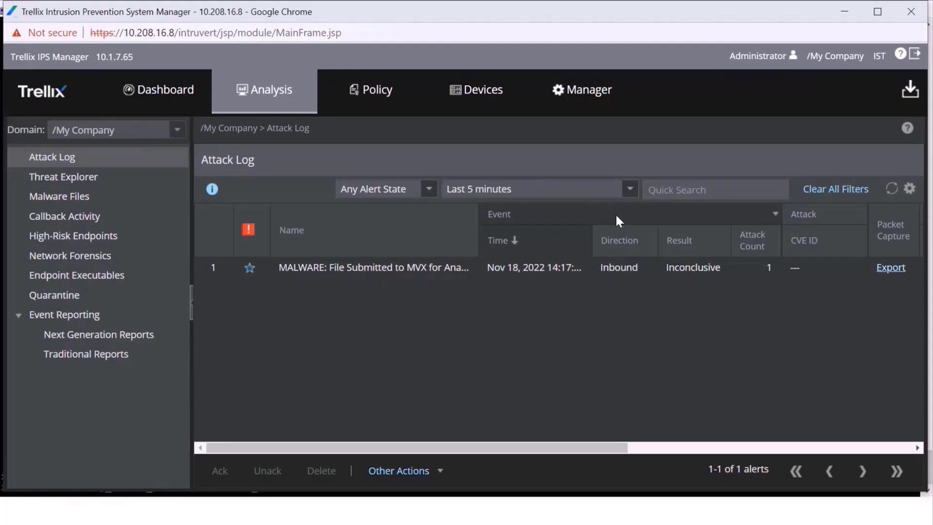
left_click_drag(593, 234, 625, 235)
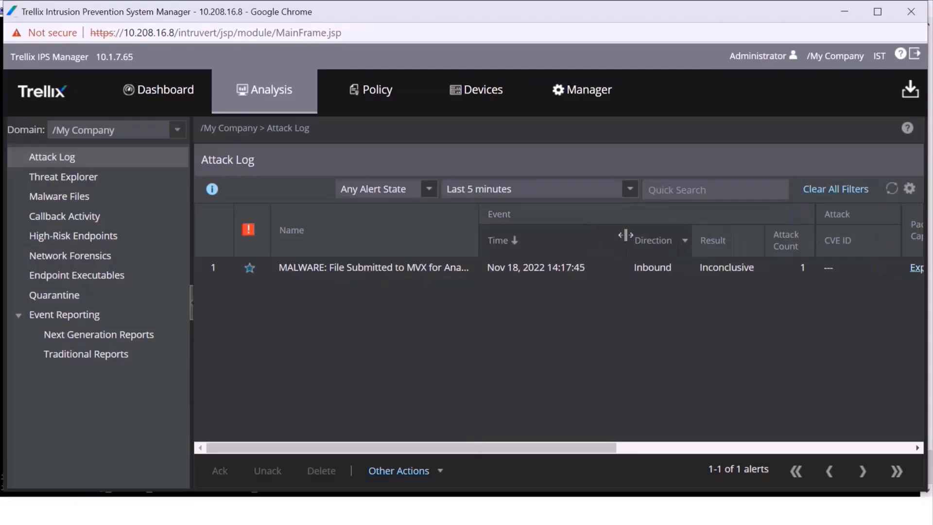
key("alt+Tab")
key("alt+Tab")
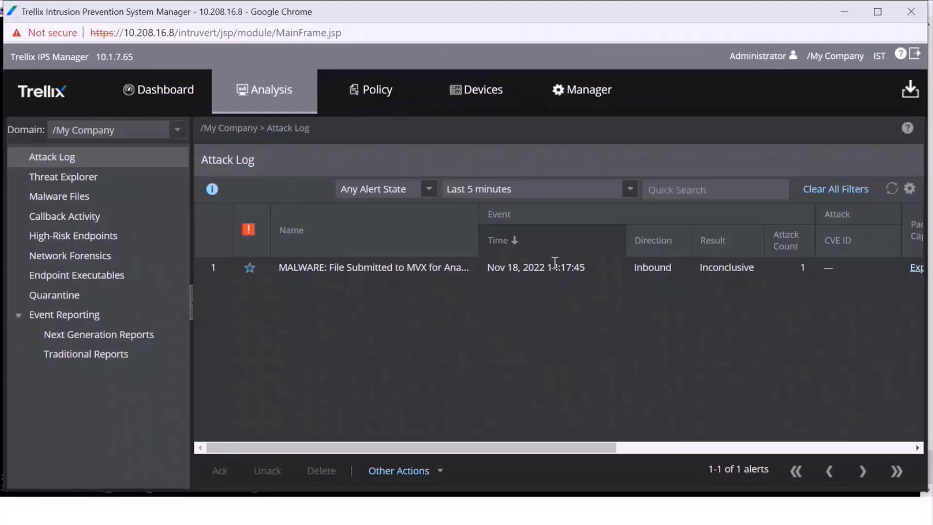
Open the sensor's Deploy Pending Changes page, then bring the sensor terminal forward
left_click(496, 91)
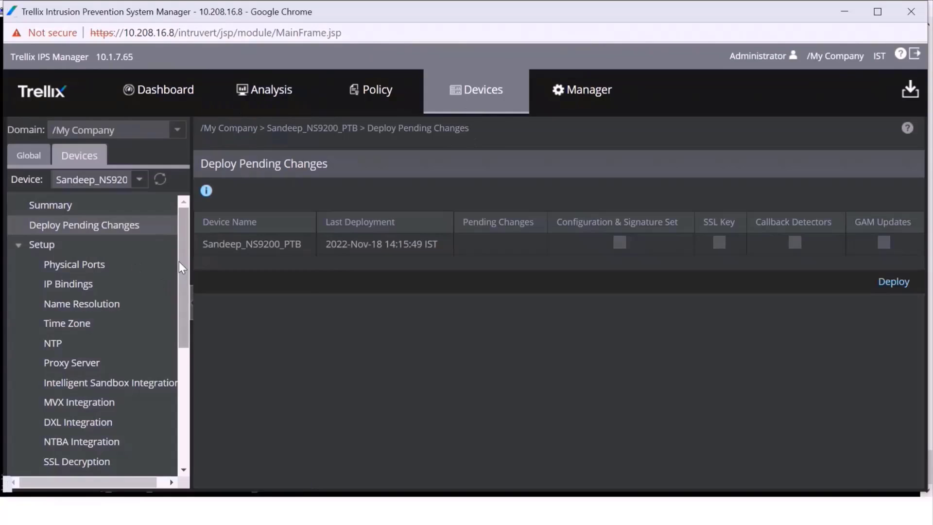
left_click_drag(179, 262, 189, 336)
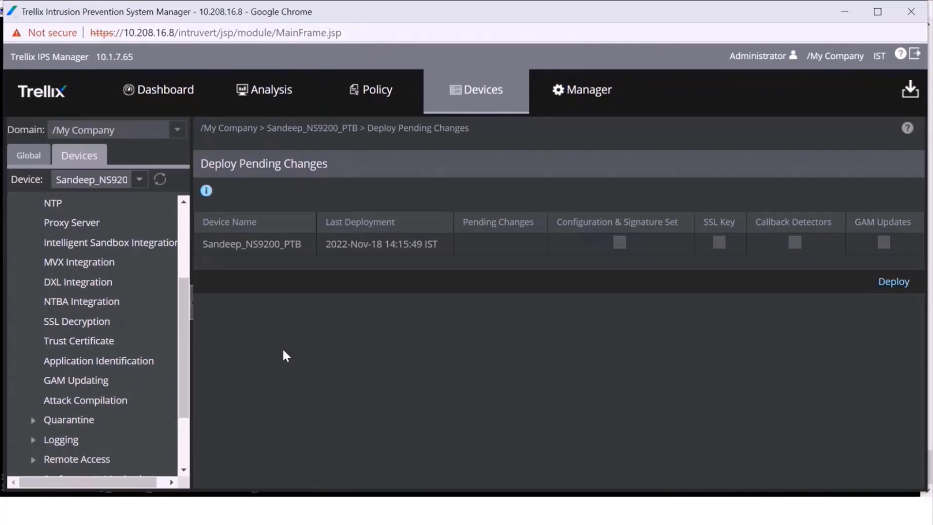
key("alt+Tab")
key("alt+Tab")
key("Tab")
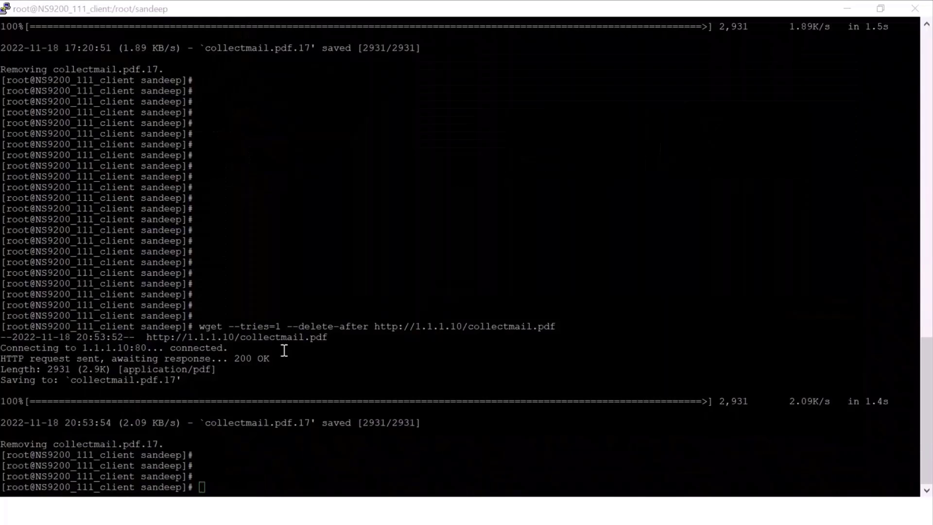
key("alt+Tab")
key("Tab")
key("Tab")
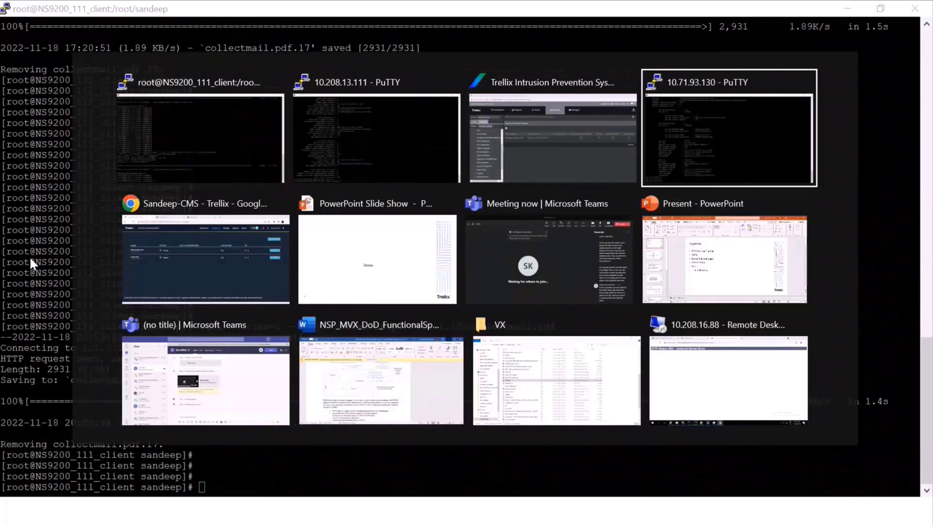
left_click(310, 169)
Run show malwareenginestats on the sensor and return to IPS Manager
type("malwareshow")
key("Return")
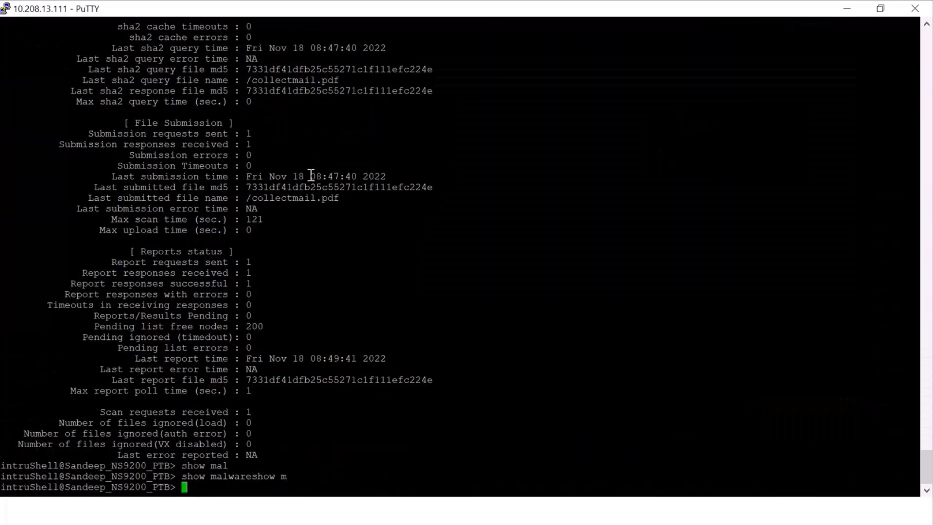
type("show malwa")
key("Tab")
type("e")
key("Tab")
key("Return")
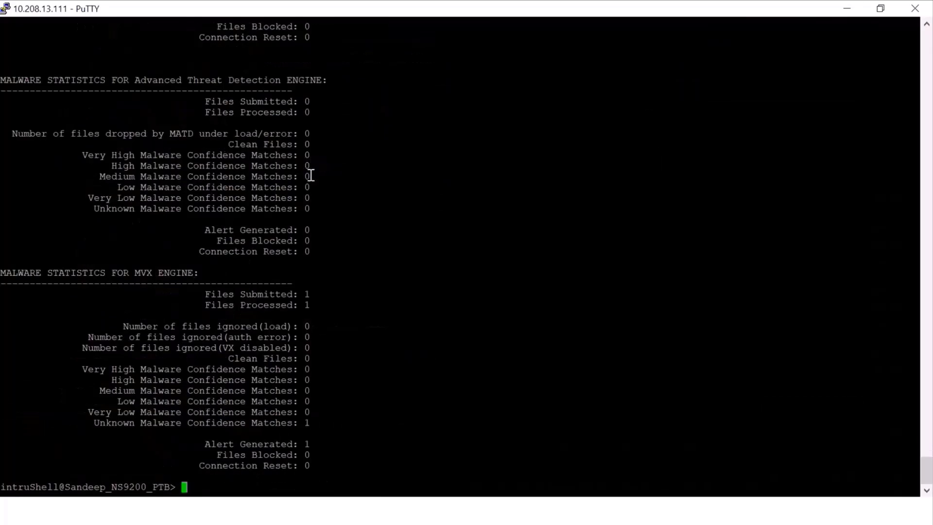
key("alt+Tab")
key("alt+Tab")
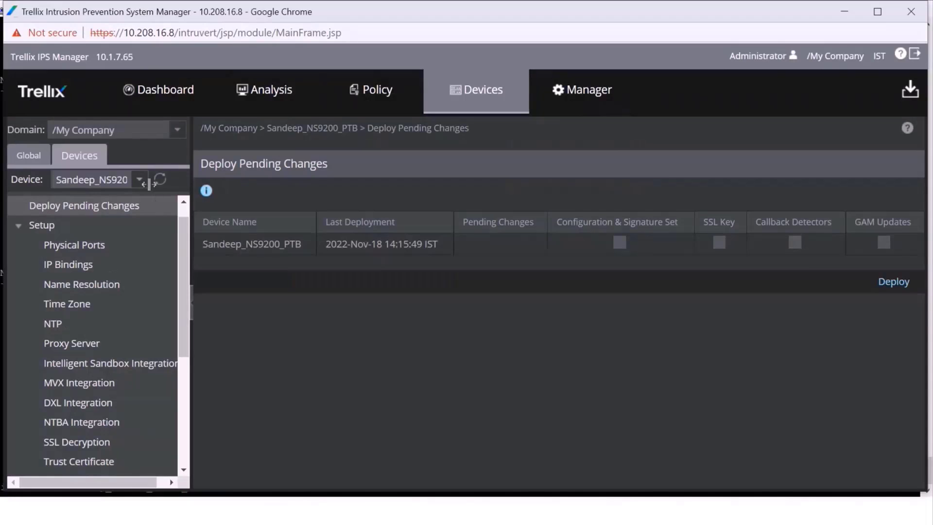
Browse the Advanced settings group, then expand Troubleshooting and open Traffic Statistics
left_click_drag(185, 249, 197, 352)
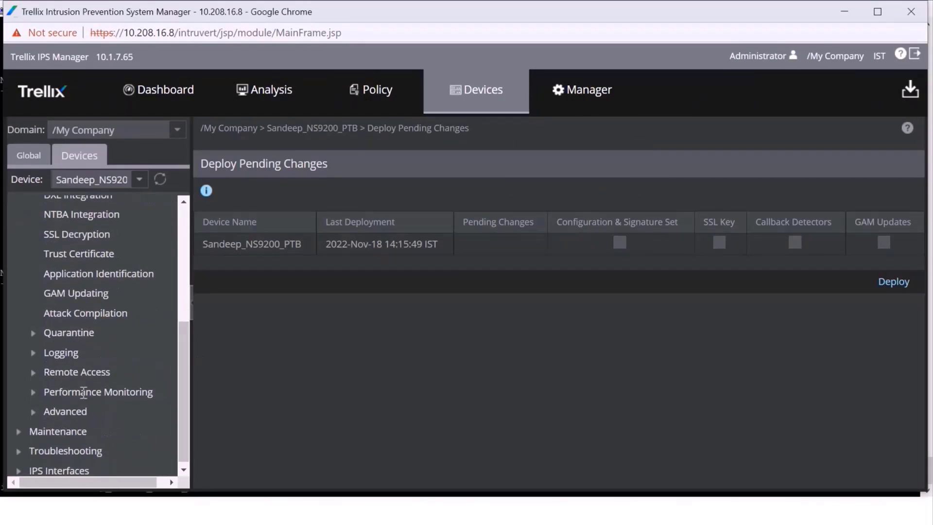
scroll(86, 322, "down", 1)
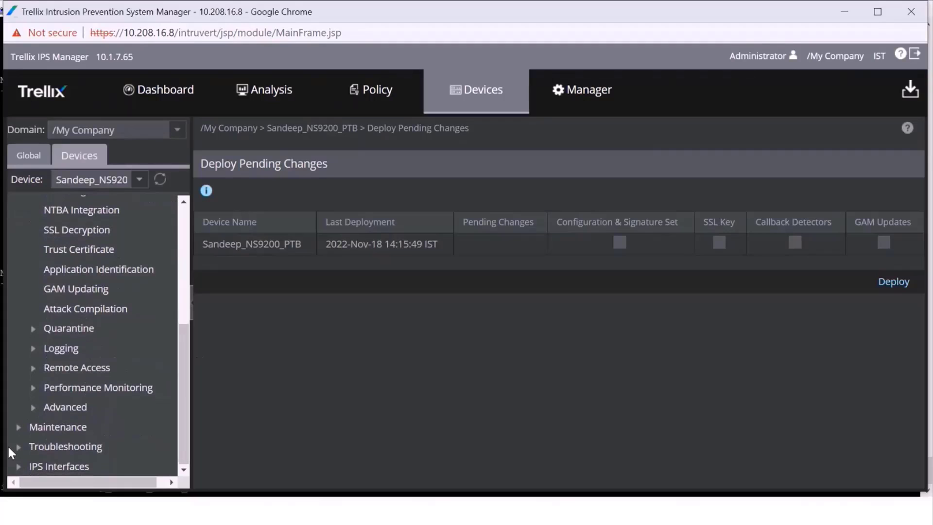
left_click(34, 409)
scroll(128, 340, "down", 3)
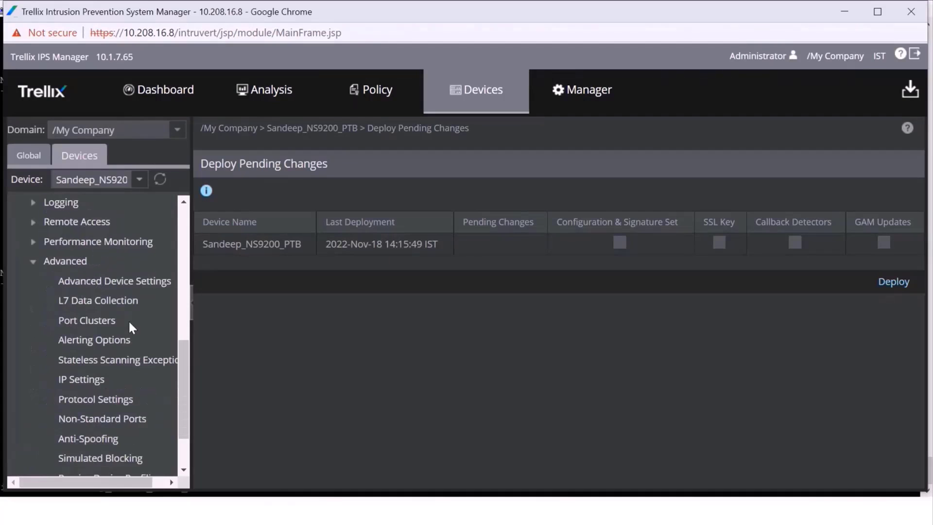
scroll(106, 344, "up", 3)
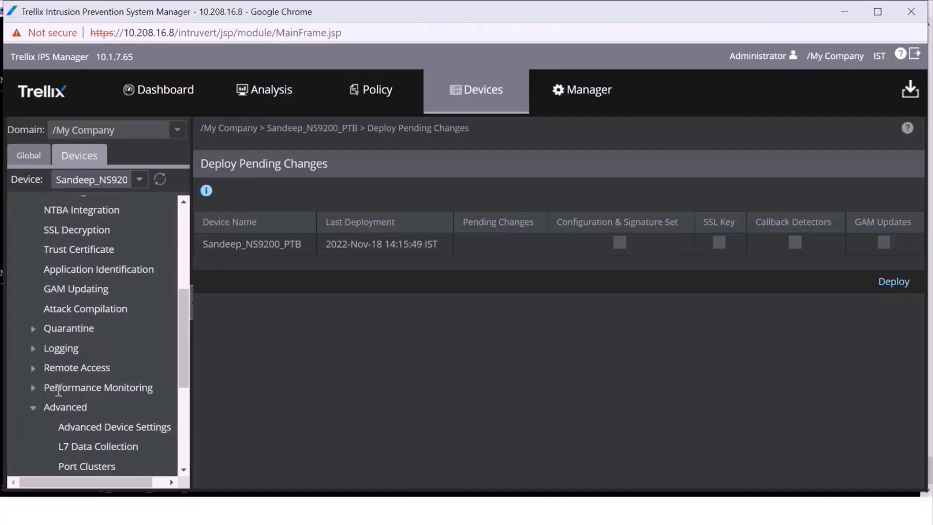
left_click(33, 409)
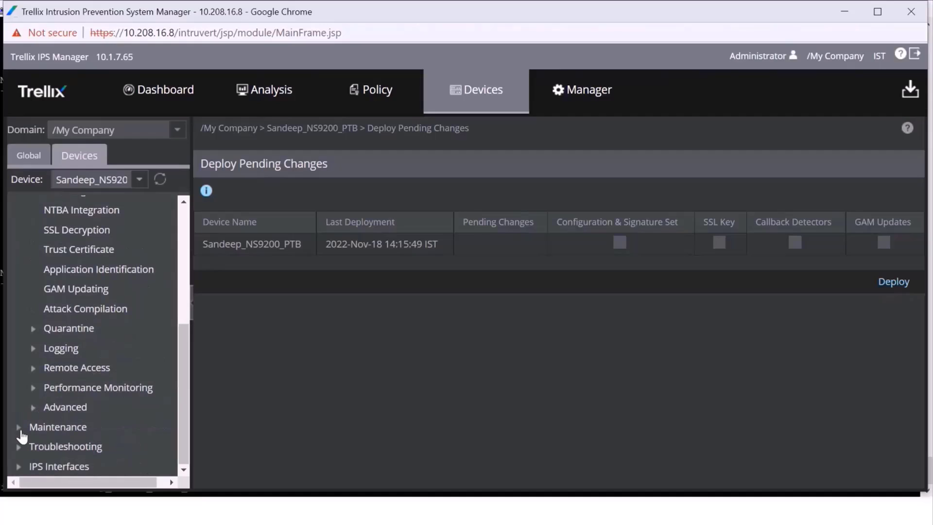
left_click(33, 408)
scroll(100, 349, "down", 3)
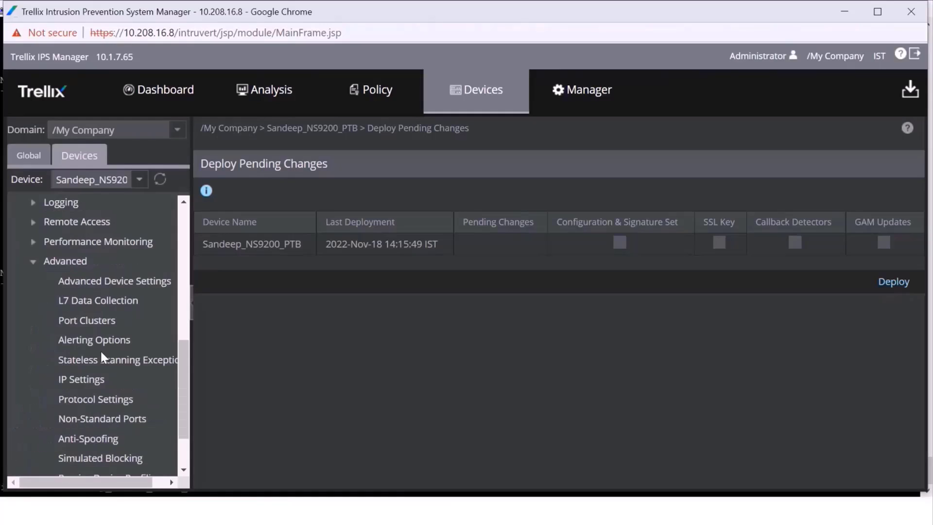
scroll(101, 349, "down", 2)
scroll(48, 349, "up", 3)
left_click(32, 336)
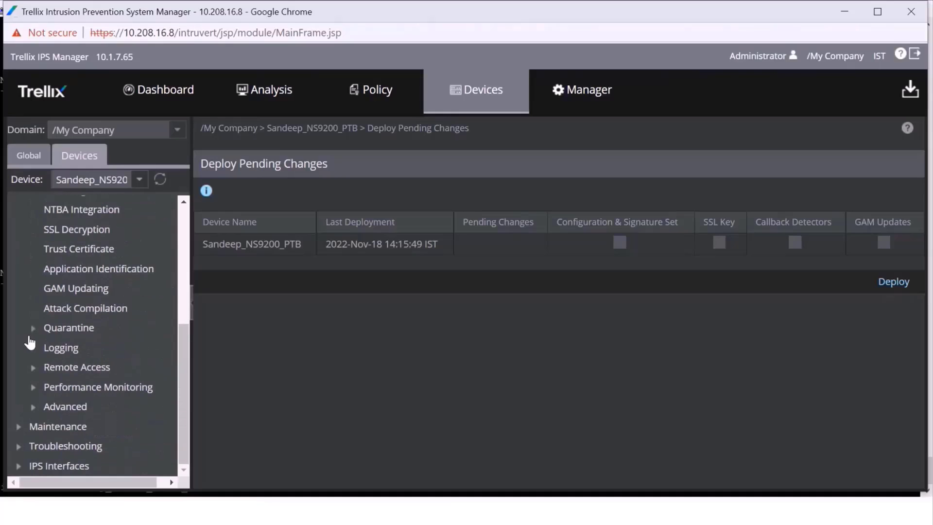
left_click(17, 447)
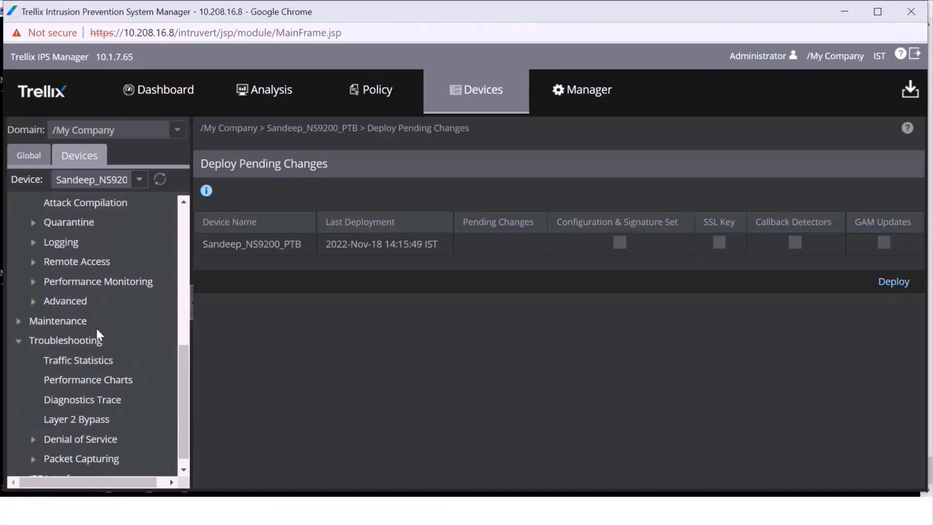
left_click(93, 347)
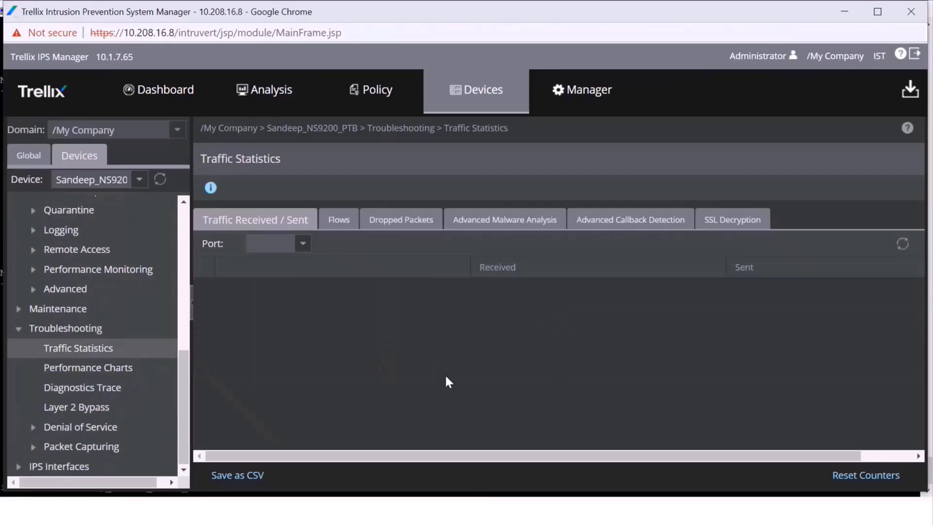
Show Advanced Malware Analysis statistics and scroll the By Malware Engine table to the MVX column
left_click(521, 220)
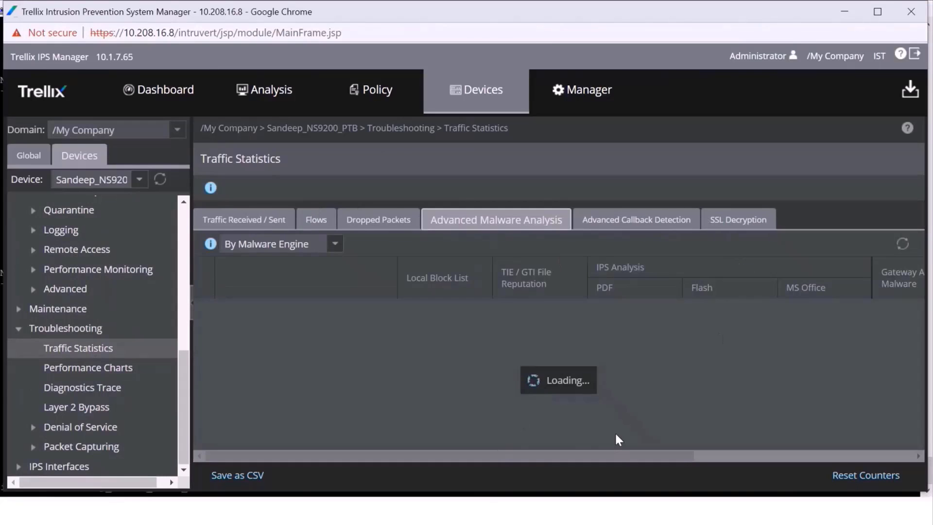
left_click_drag(516, 454, 807, 426)
key("alt+Tab")
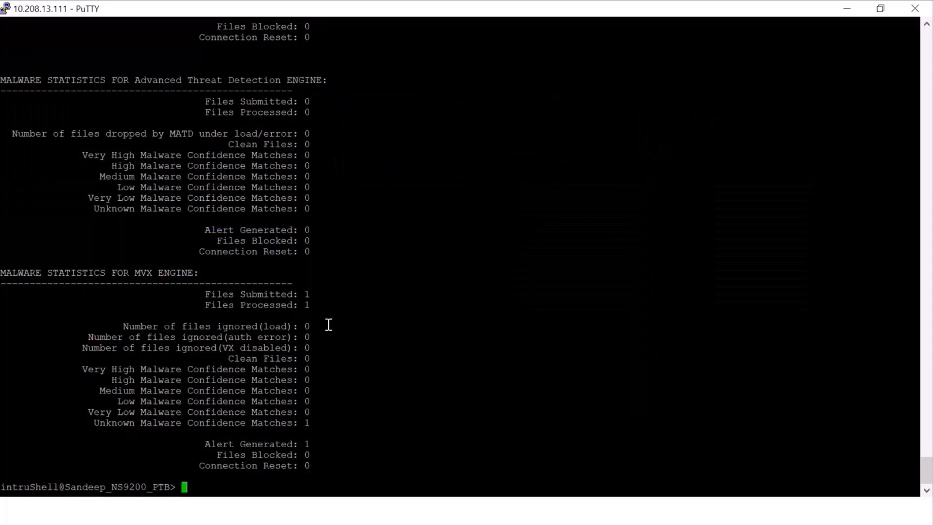
key("alt+Tab")
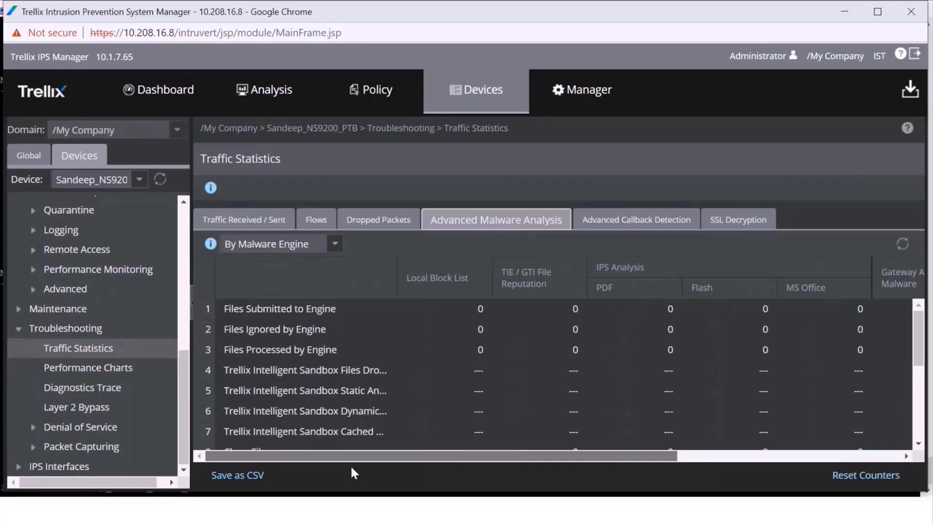
left_click_drag(351, 465, 701, 430)
scroll(886, 373, "down", 3)
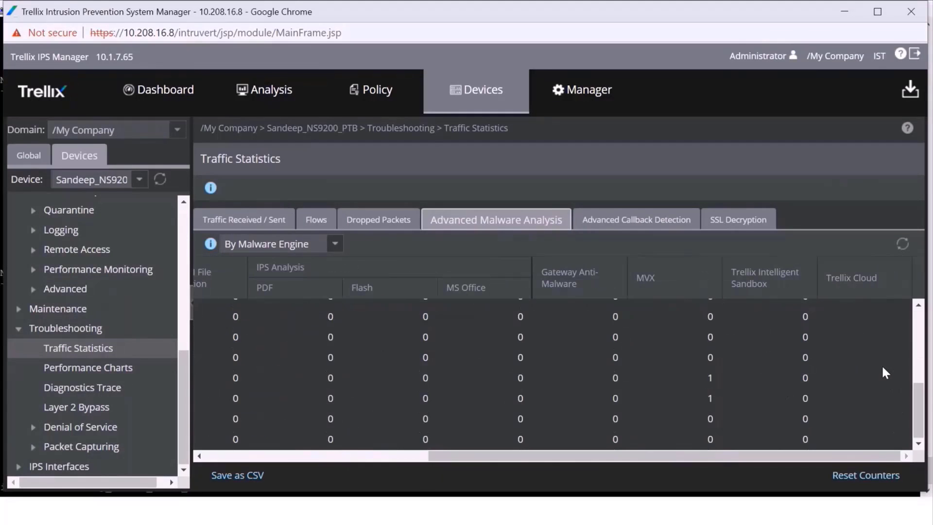
left_click_drag(655, 453, 730, 370)
Highlight the terminal's unknown-confidence match and alert counts, then return to IPS Manager
key("alt+Tab")
left_click_drag(337, 445, 47, 427)
key("alt+Tab")
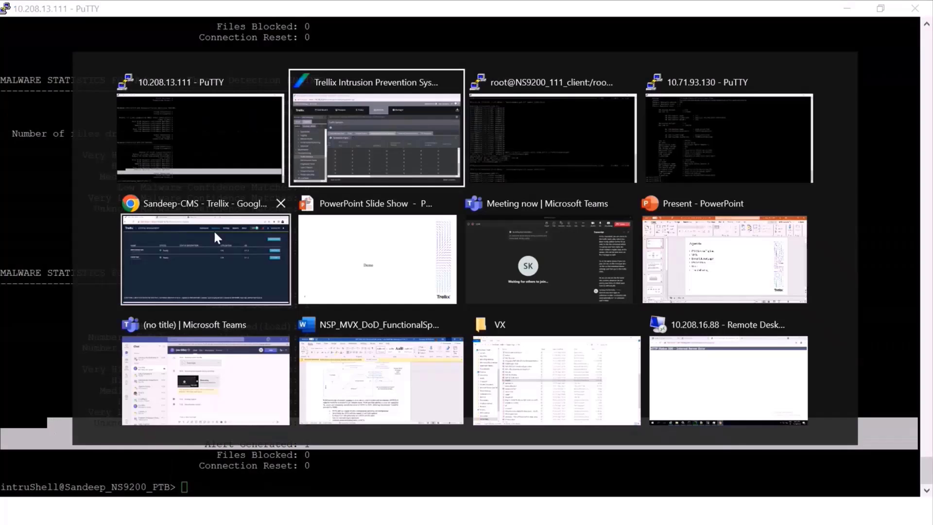
left_click(391, 173)
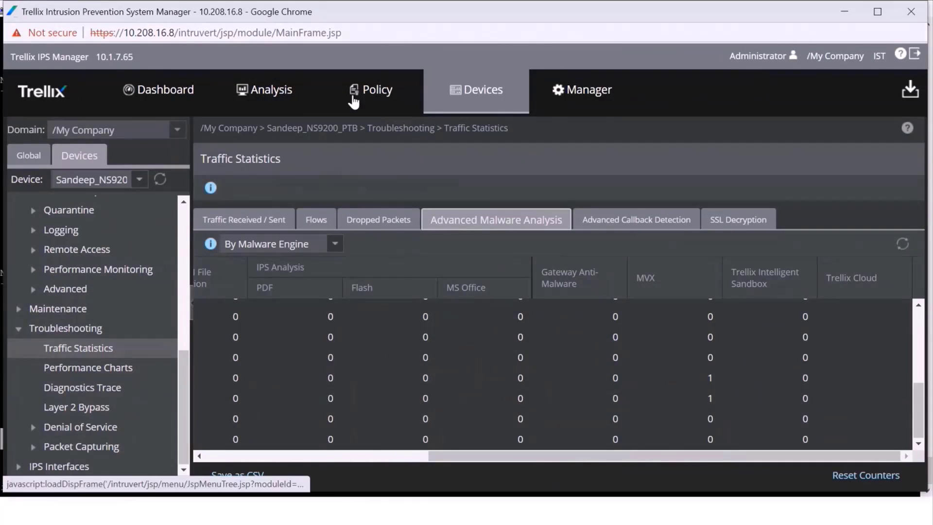
Filter the Attack Log to Last 1 hour, showing 'MALWARE: Malicious File Detected By MVX'
left_click(270, 93)
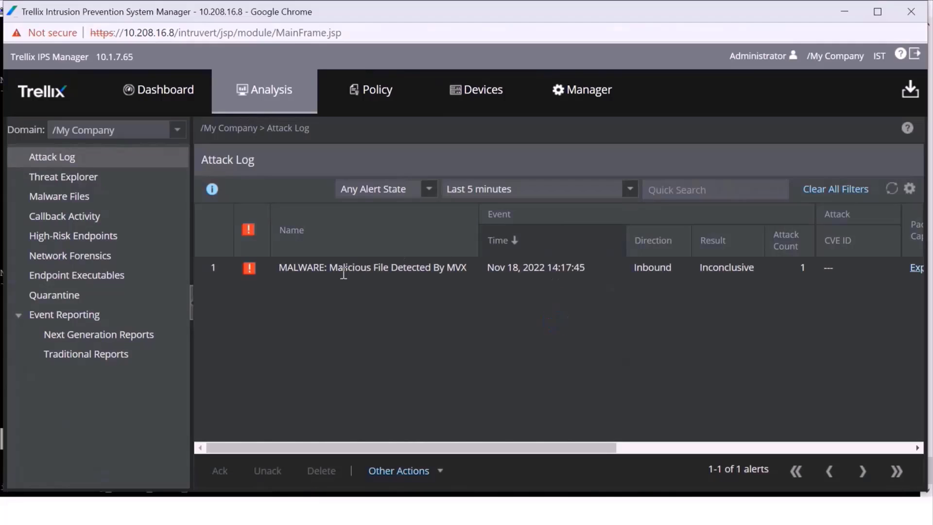
left_click_drag(327, 269, 471, 276)
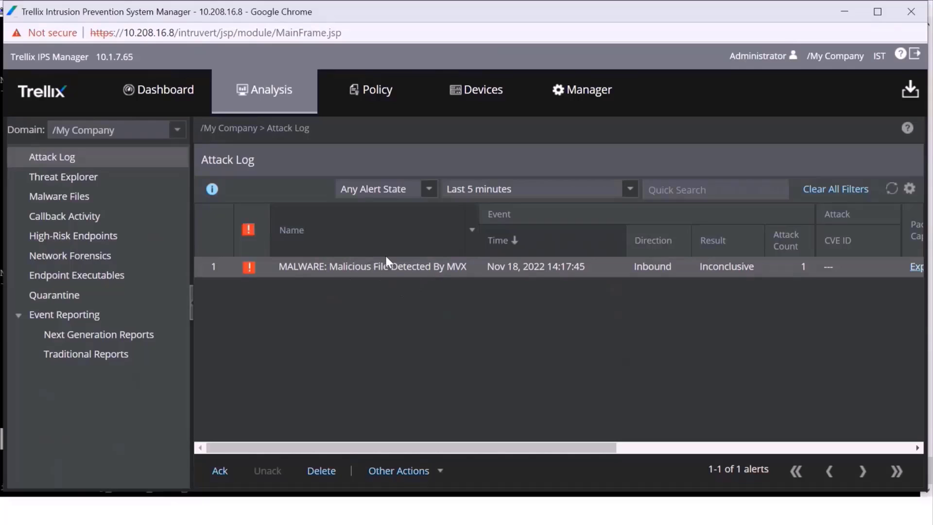
left_click(603, 191)
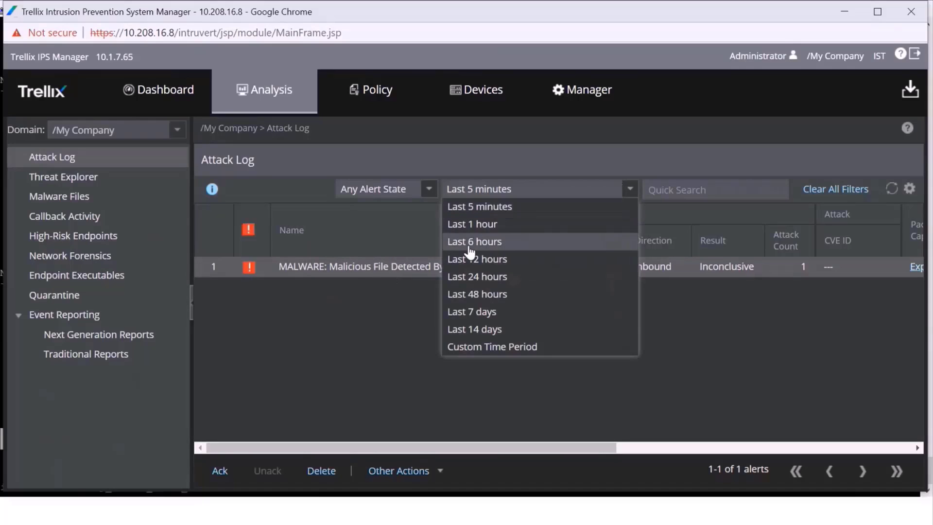
left_click(481, 224)
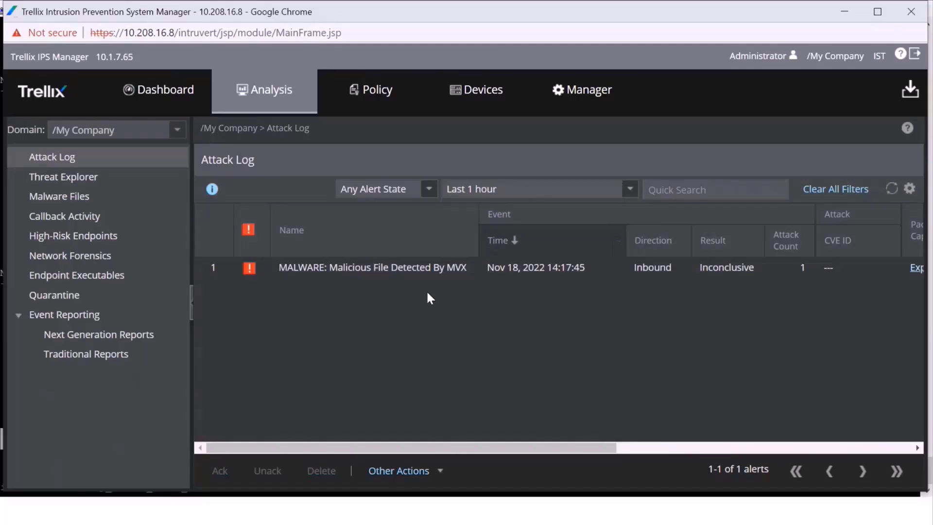
key("alt+Tab")
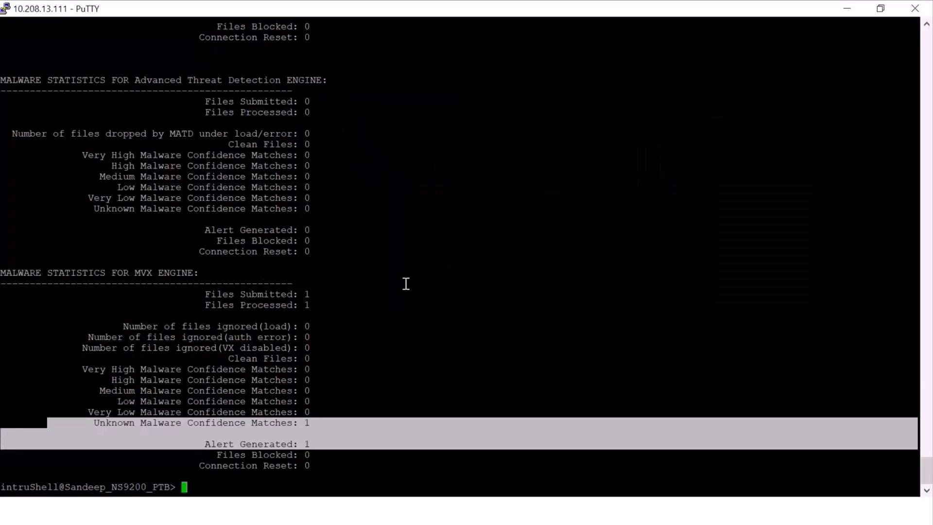
Glance at the client terminal, then return to the sensor's terminal session
key("Return")
key("Return")
key("Return")
key("Return")
key("alt+Tab")
key("Tab")
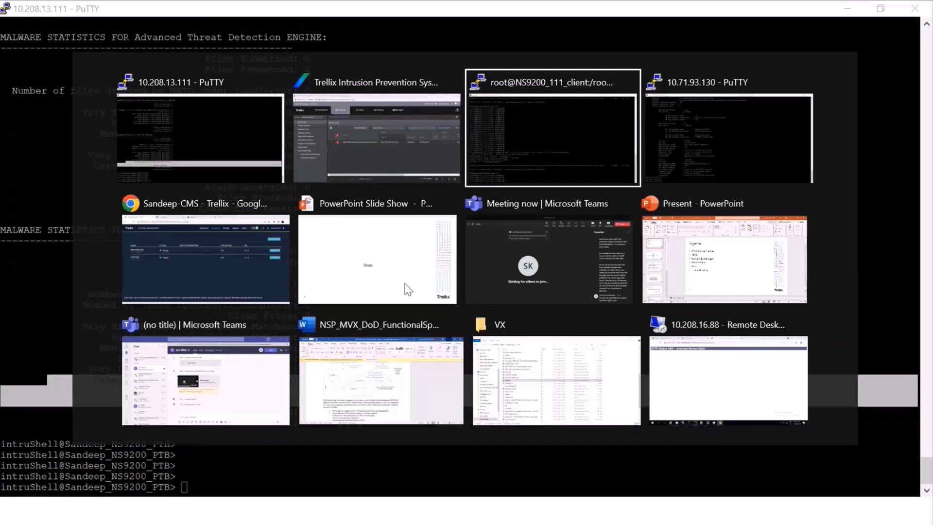
left_click(534, 117)
key("alt+Tab")
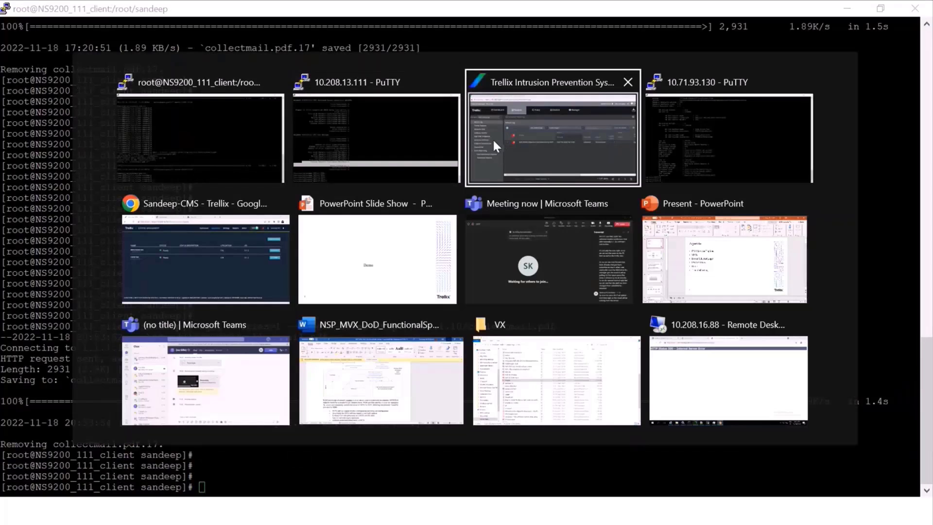
left_click(392, 156)
Clear sensor statistics with clrstat, then confirm zeros with show malware and show mvx stats
type("clrstat")
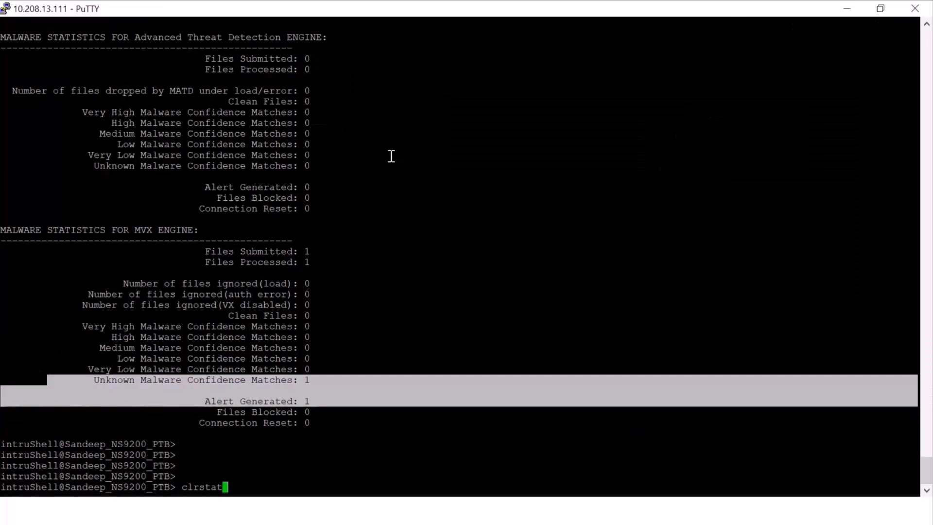
key("Return")
key("Return")
key("Return")
key("Return")
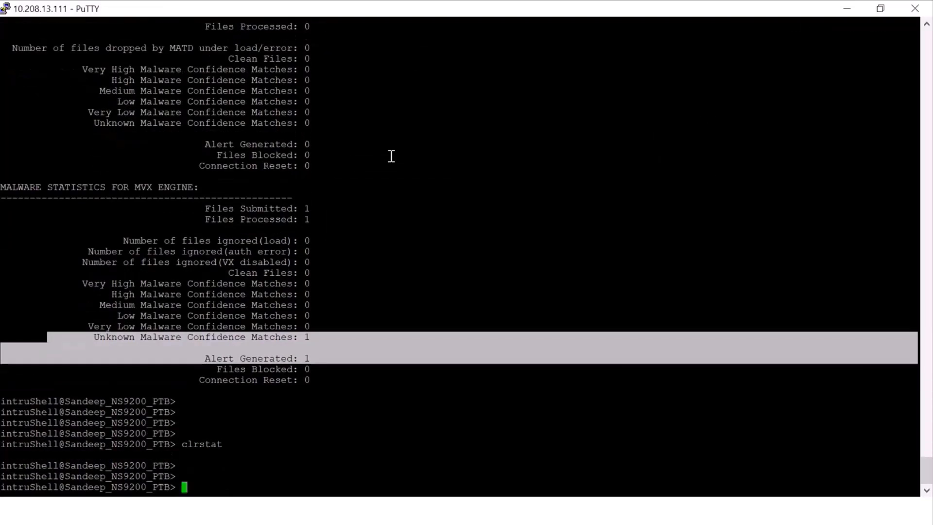
type("show mal")
key("Tab")
key("Tab")
key("Return")
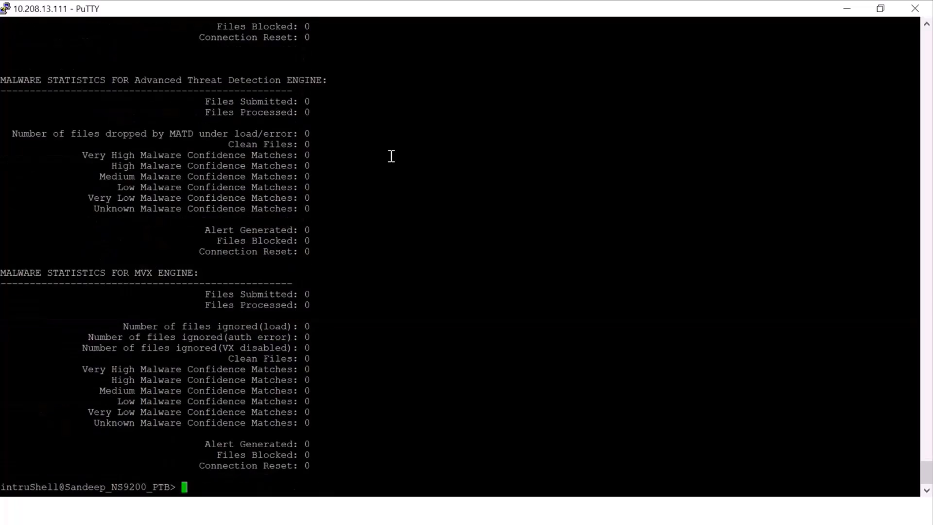
type("show mv")
key("Tab")
type("stats")
key("Return")
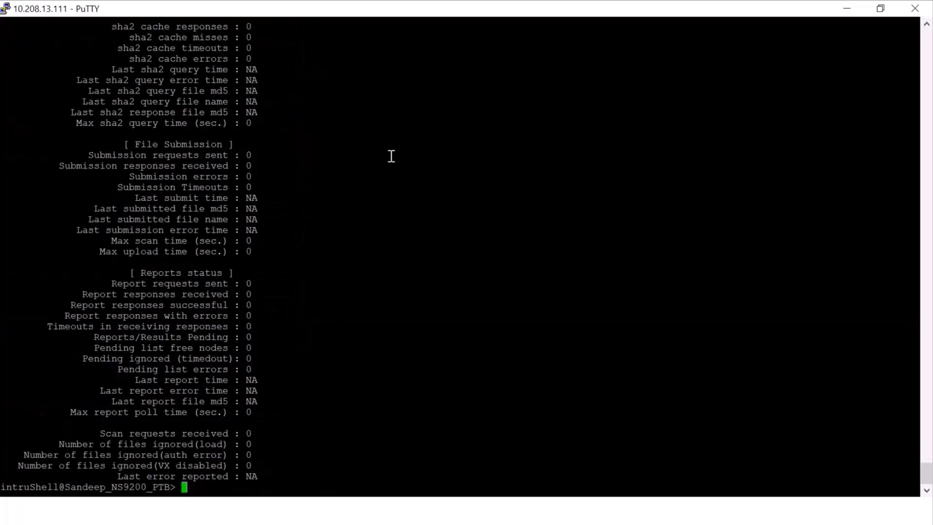
scroll(236, 137, "up", 7)
scroll(236, 137, "down", 7)
Rerun the collectmail.pdf download on the client, which resets at byte 2584/2931
key("alt+Tab")
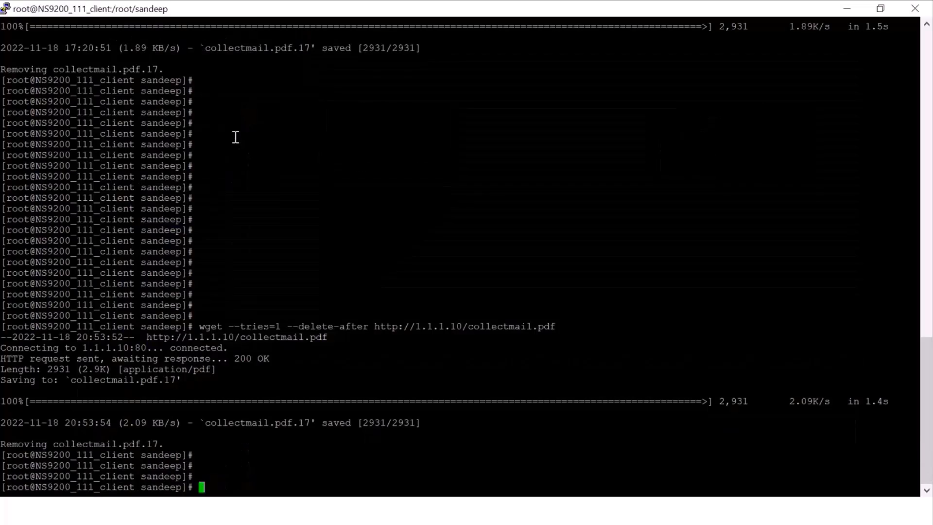
key("Return")
key("Return")
key("Return")
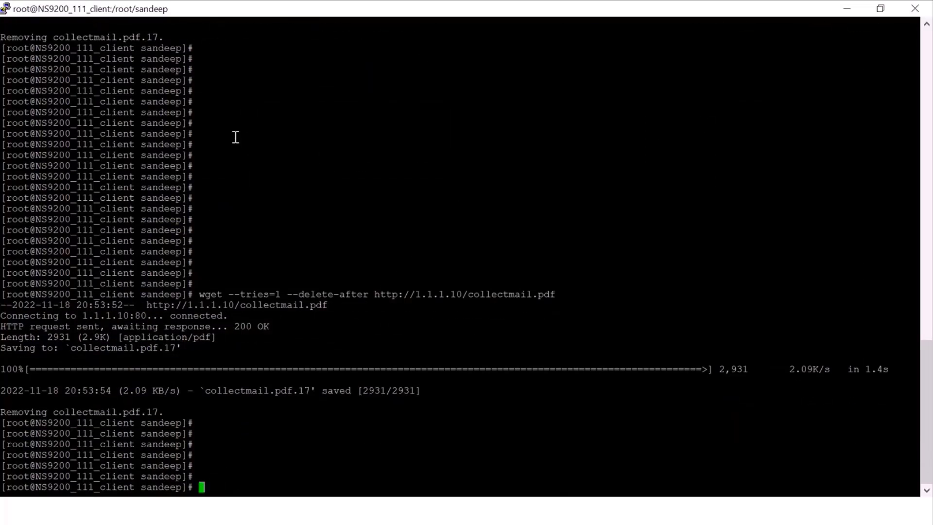
key("Up")
key("Return")
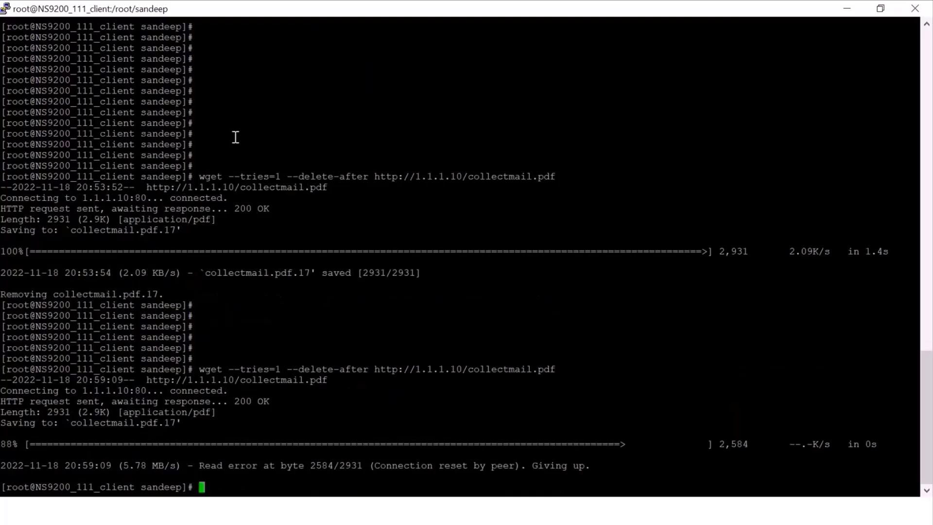
key("alt+Tab")
Run show malwareenginestats and highlight the 1 Very High confidence match
type("show mal")
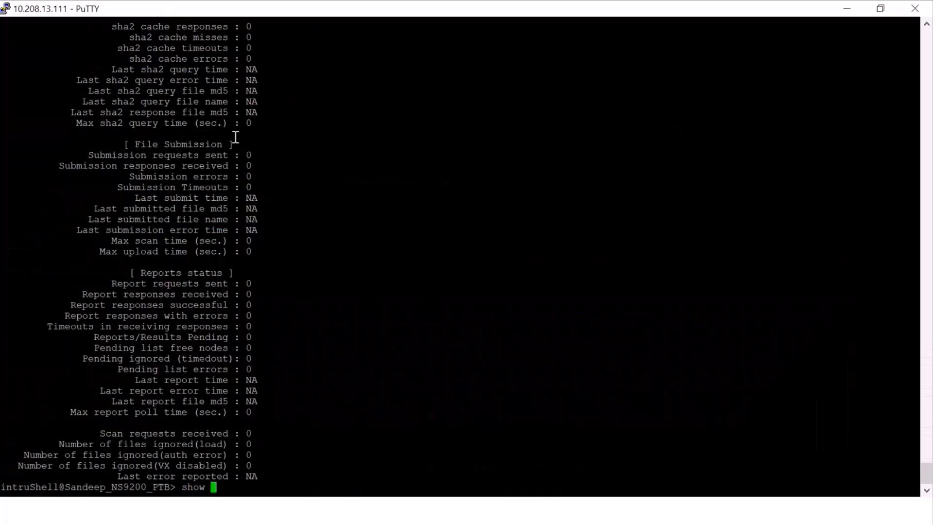
key("Tab")
key("Return")
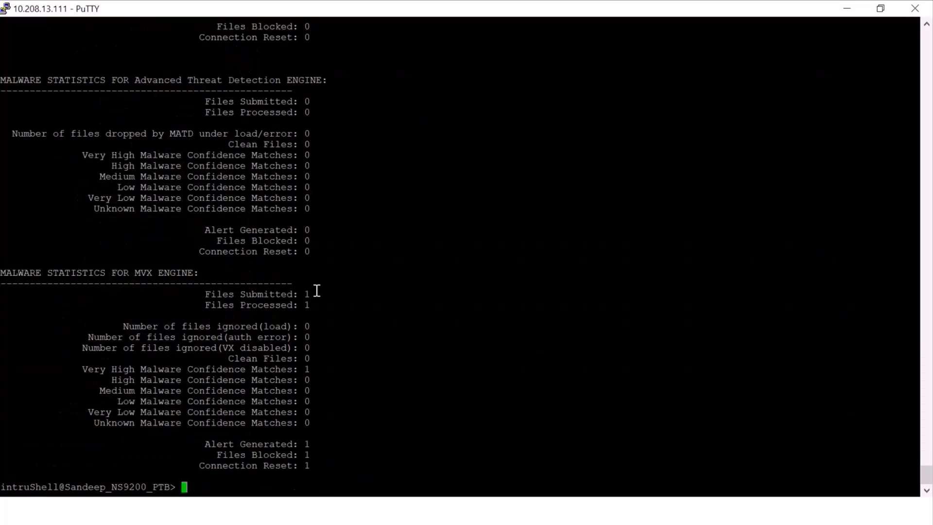
triple_click(263, 370)
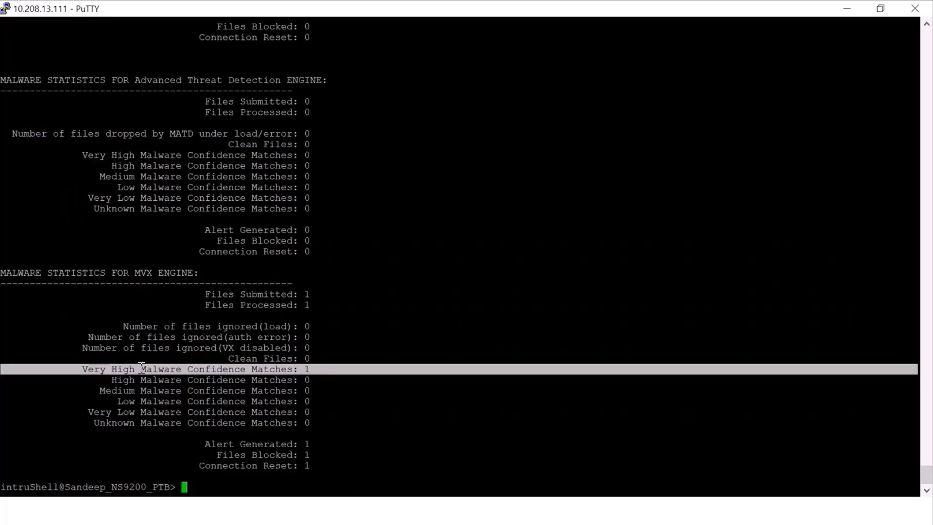
Run show mvx stats and highlight the 1 blocked file and 1 connection reset
type("show m")
key("Tab")
type("v")
key("Tab")
type("sta")
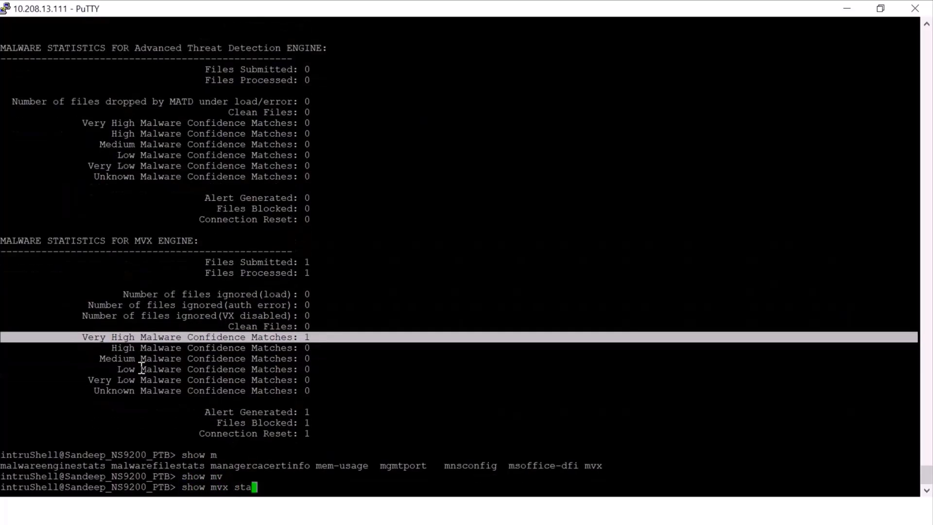
type("ts")
key("Return")
scroll(195, 201, "up", 7)
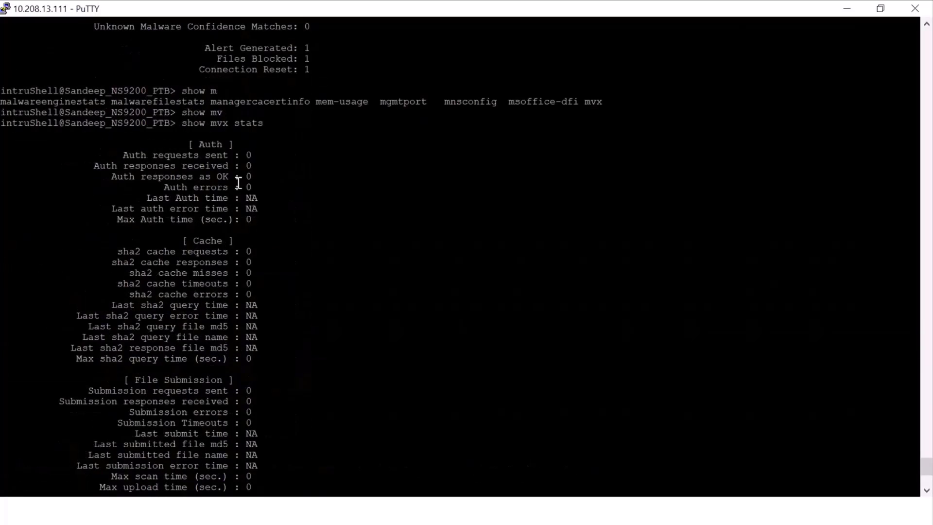
scroll(258, 323, "up", 7)
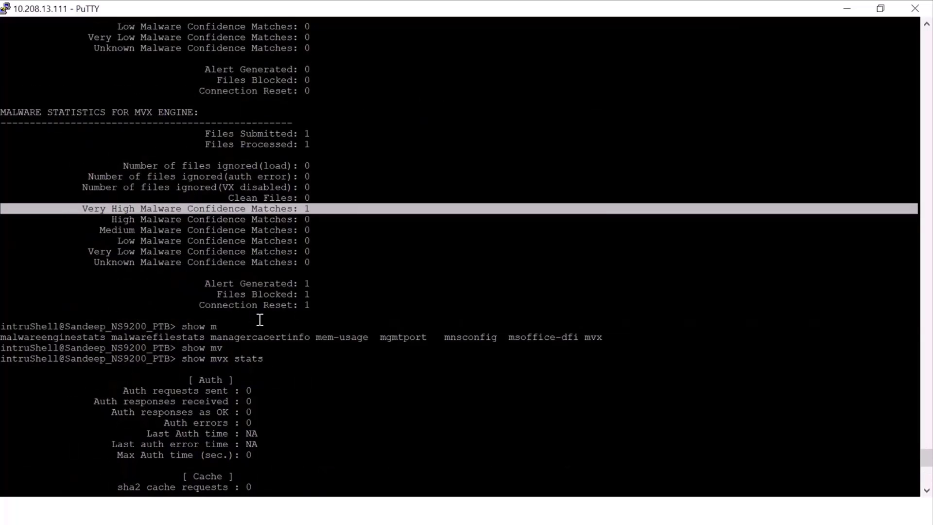
left_click_drag(314, 306, 14, 109)
key("alt+Tab")
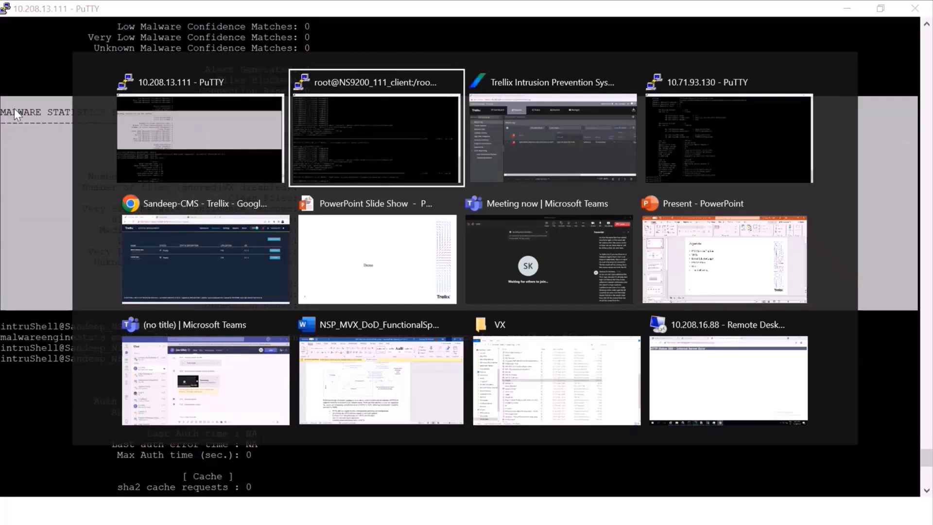
key("alt+Tab")
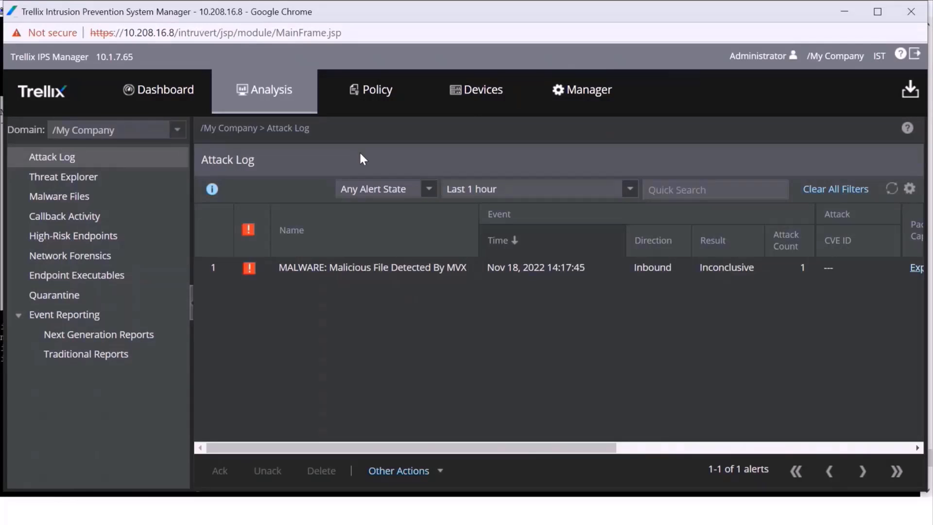
Limit the Attack Log to Last 5 minutes, refresh, and glance at the blocked alert's details
left_click(631, 189)
left_click(479, 206)
left_click(891, 190)
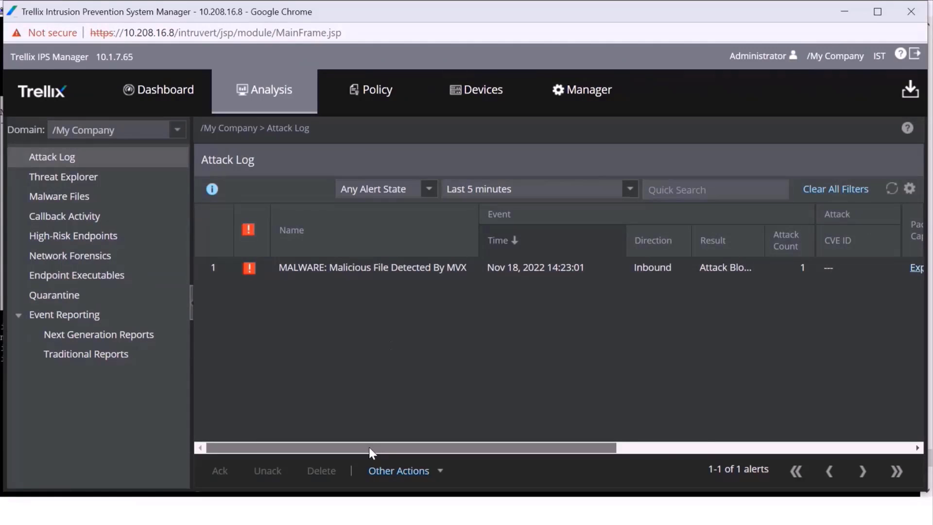
left_click_drag(371, 447, 460, 449)
double_click(240, 266)
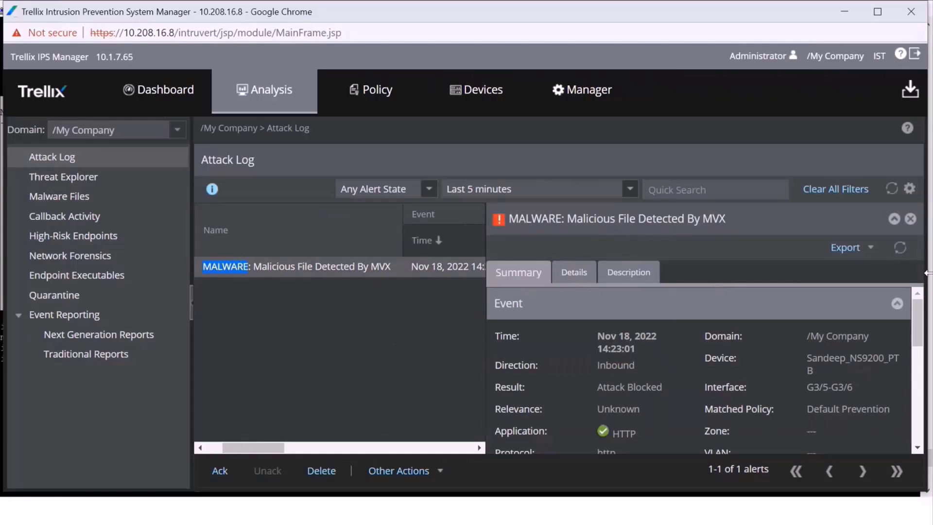
left_click(911, 219)
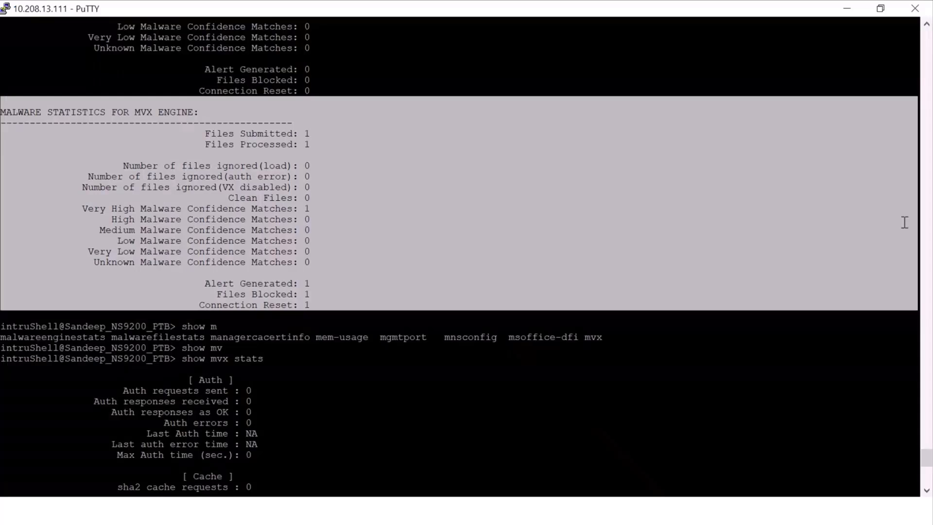
Download the malicious PDF twice more from the client terminal
key("alt+Tab")
key("alt+Tab")
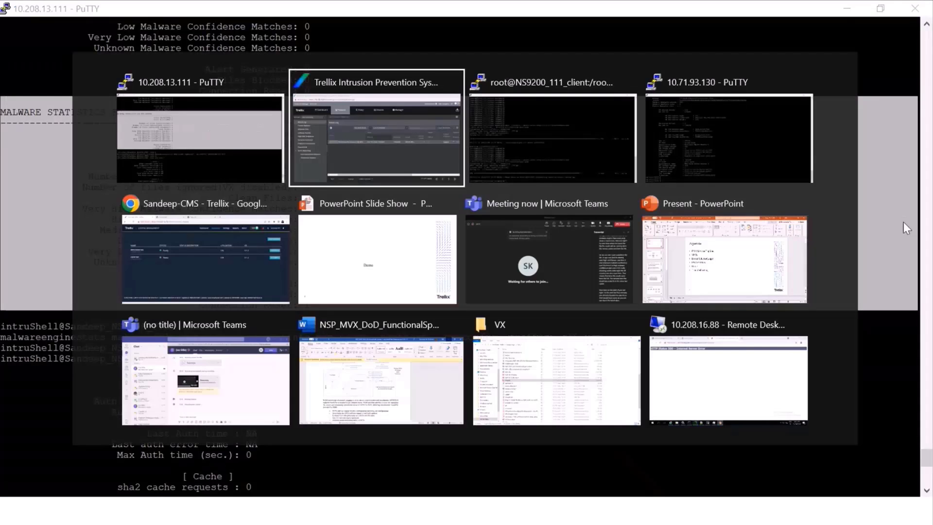
key("Return")
key("Return")
key("Up")
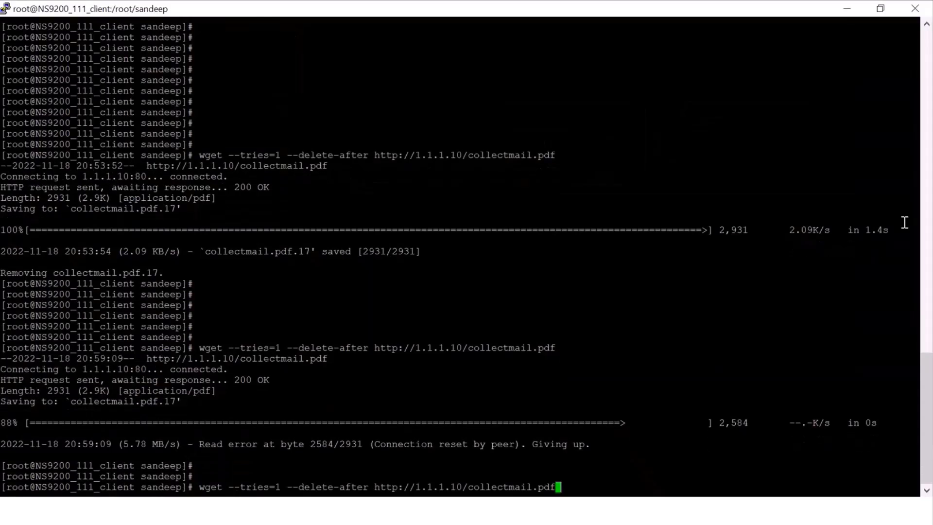
key("Return")
key("Up")
key("Return")
key("alt+Tab")
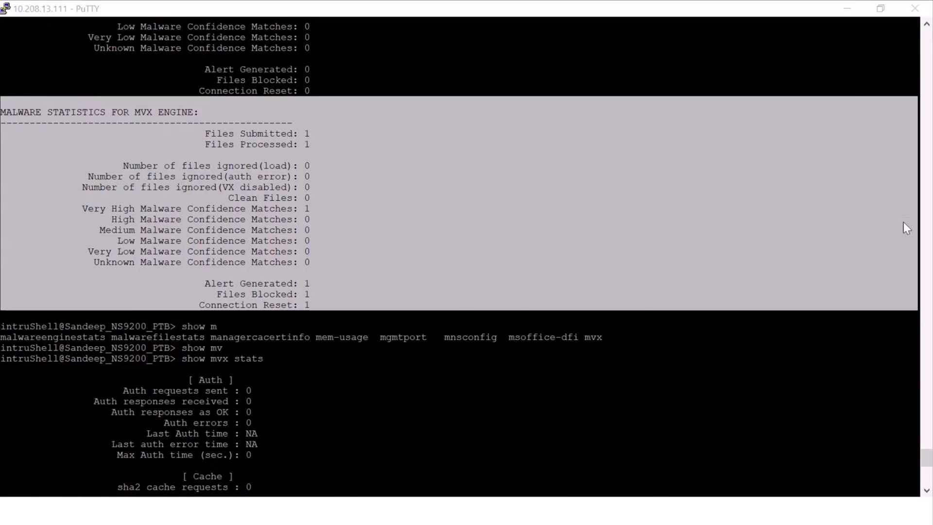
key("alt+Tab")
Refresh to three MVX alerts and open the newest 14:23:38 Attack Blocked alert's summary
left_click(892, 189)
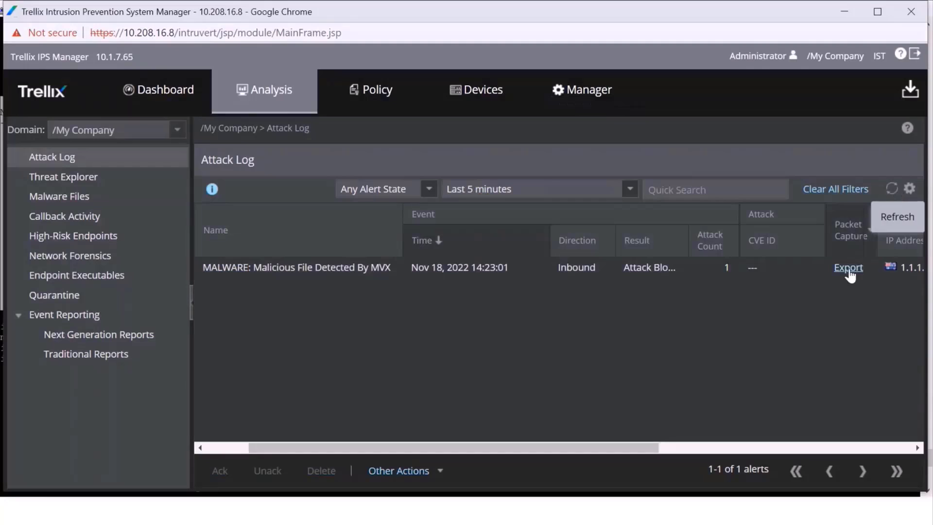
left_click_drag(654, 448, 485, 440)
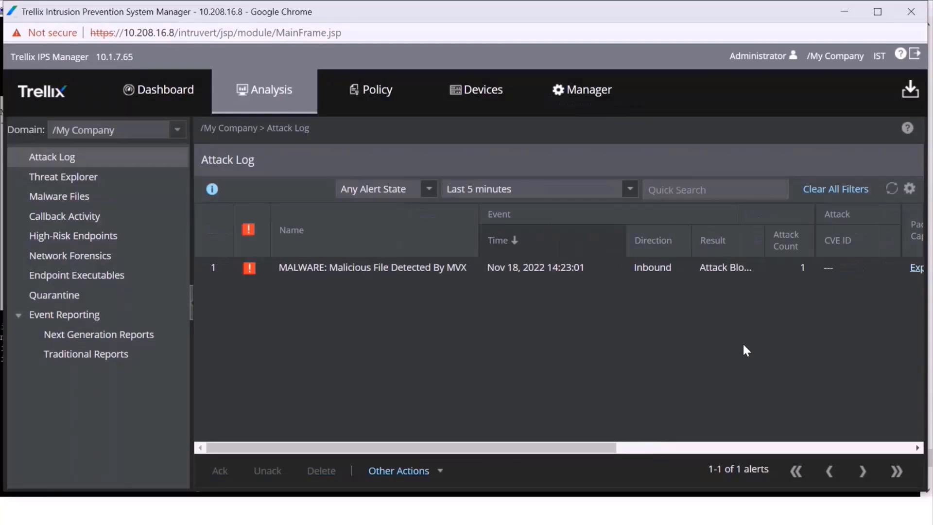
left_click(891, 189)
left_click(892, 190)
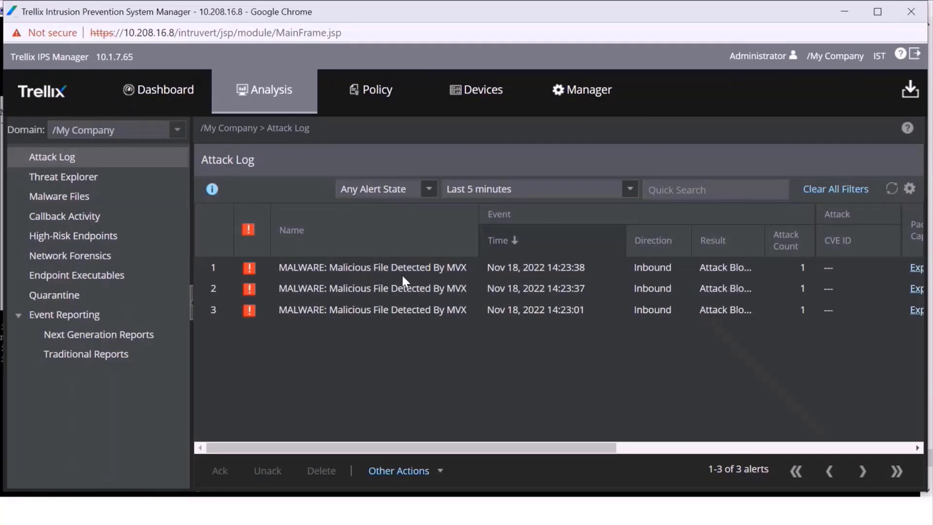
double_click(404, 268)
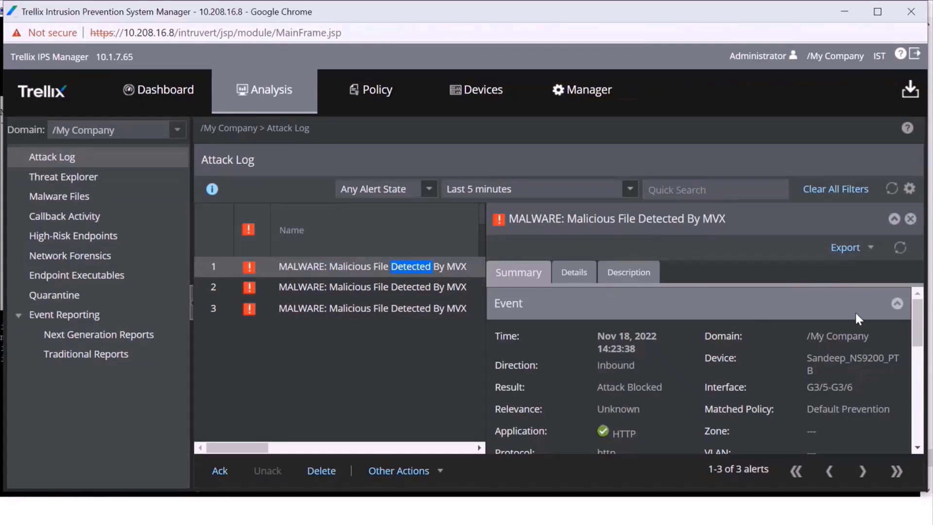
scroll(729, 325, "down", 3)
scroll(721, 335, "up", 3)
scroll(584, 331, "down", 3)
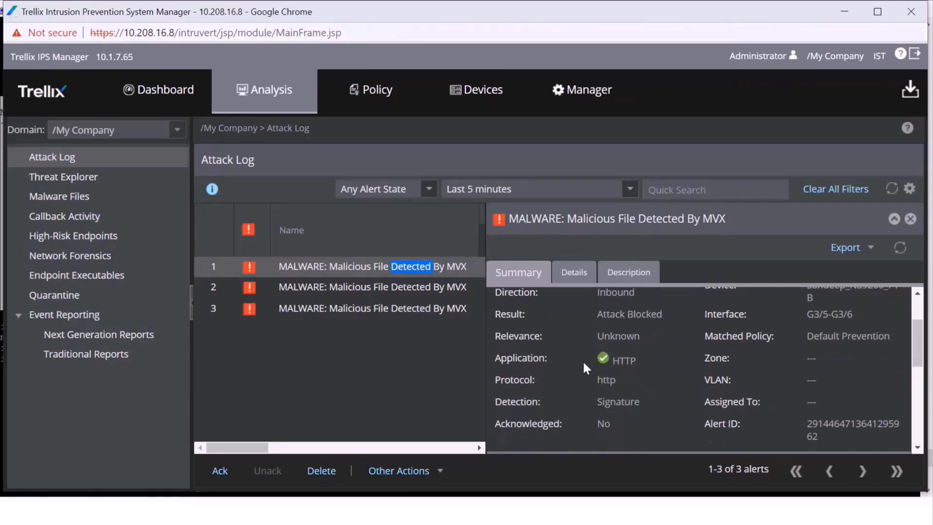
scroll(631, 366, "down", 3)
scroll(631, 366, "down", 1)
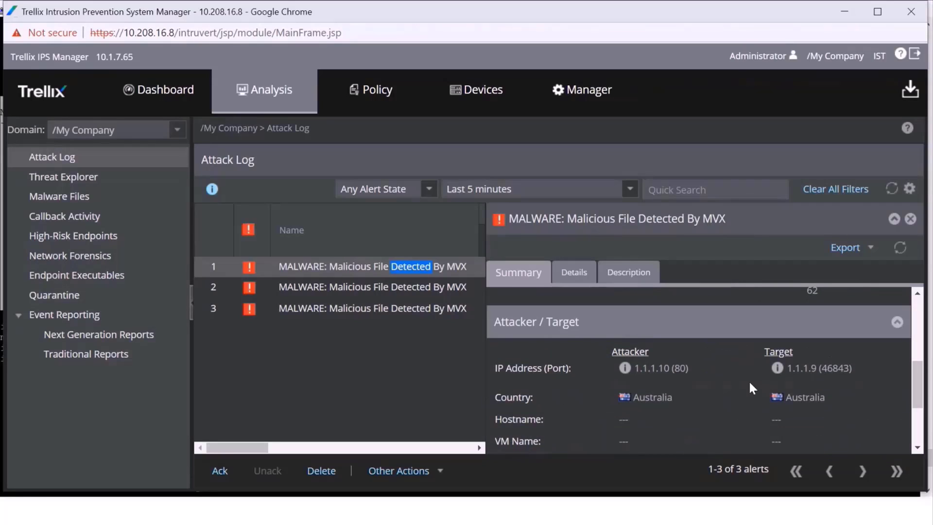
scroll(699, 387, "up", 3)
scroll(637, 338, "up", 3)
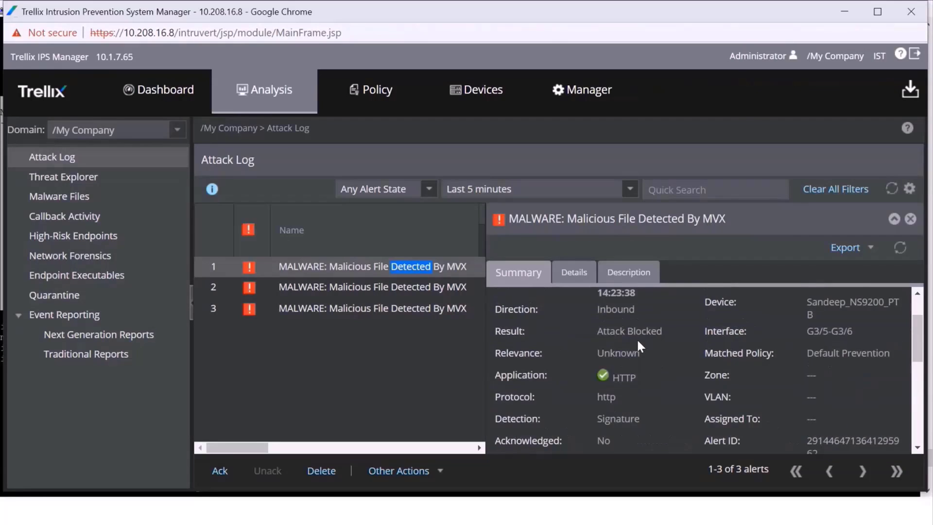
From the alert's file Details, open collectmail.pdf's MVX analysis result and download the full report
left_click(576, 274)
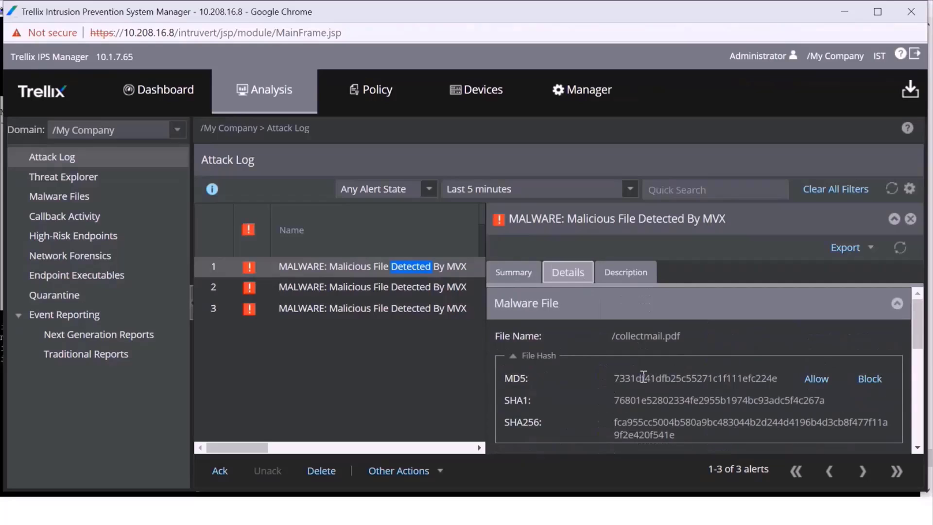
double_click(650, 430)
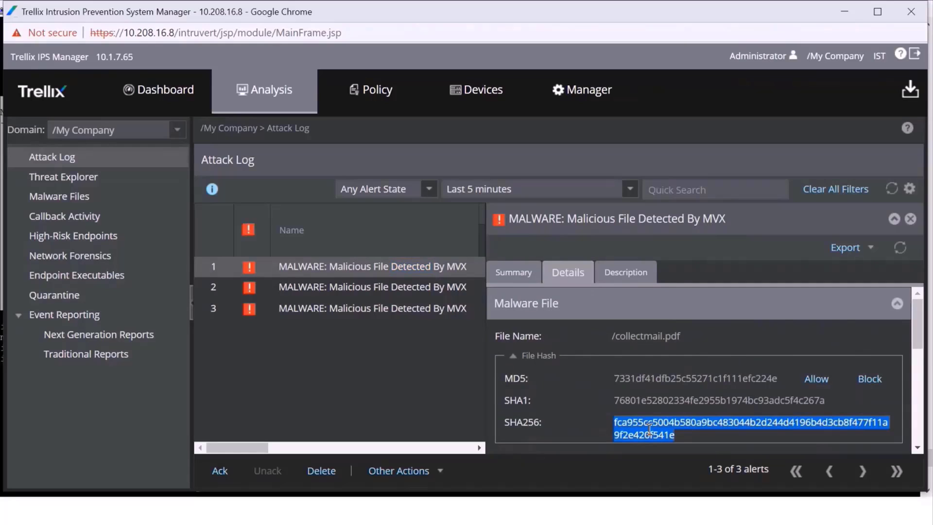
scroll(627, 359, "down", 2)
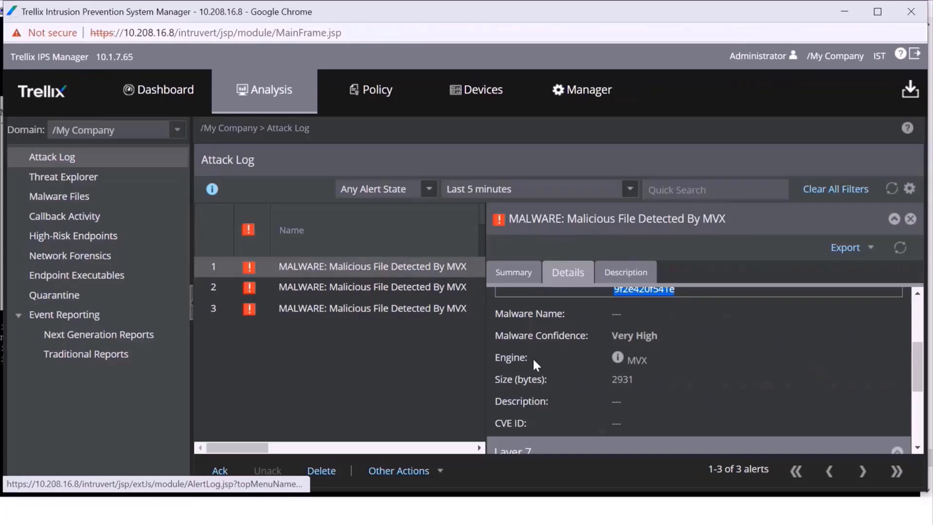
left_click(618, 359)
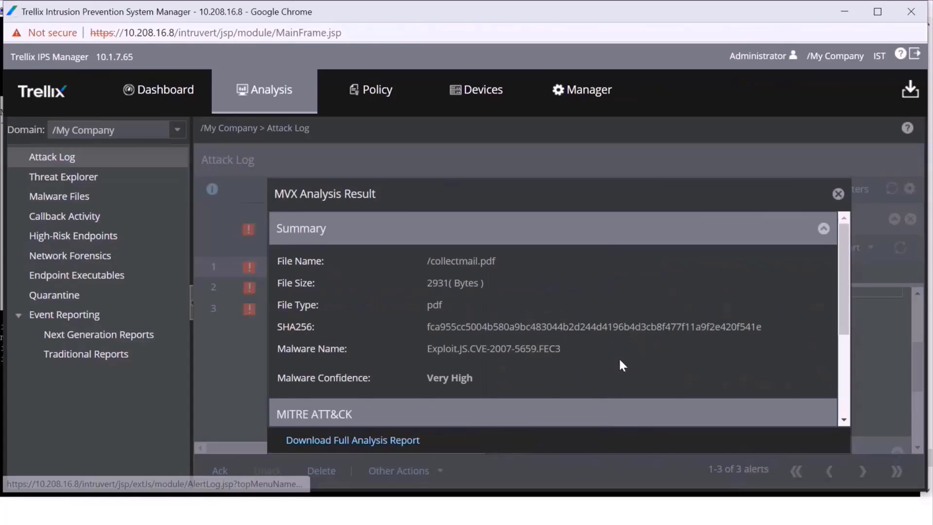
left_click(373, 441)
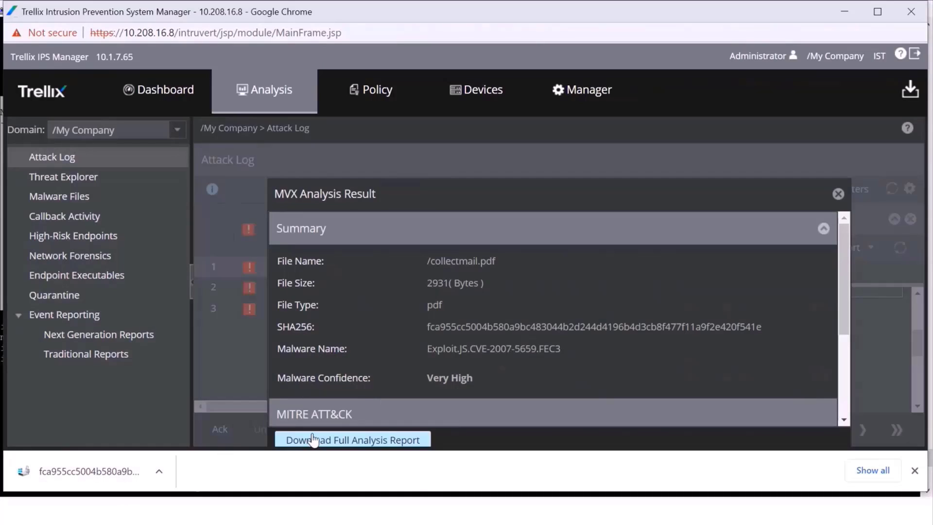
In Downloads, use Open with on the vx_report file to choose an app such as Notepad++
left_click(127, 477)
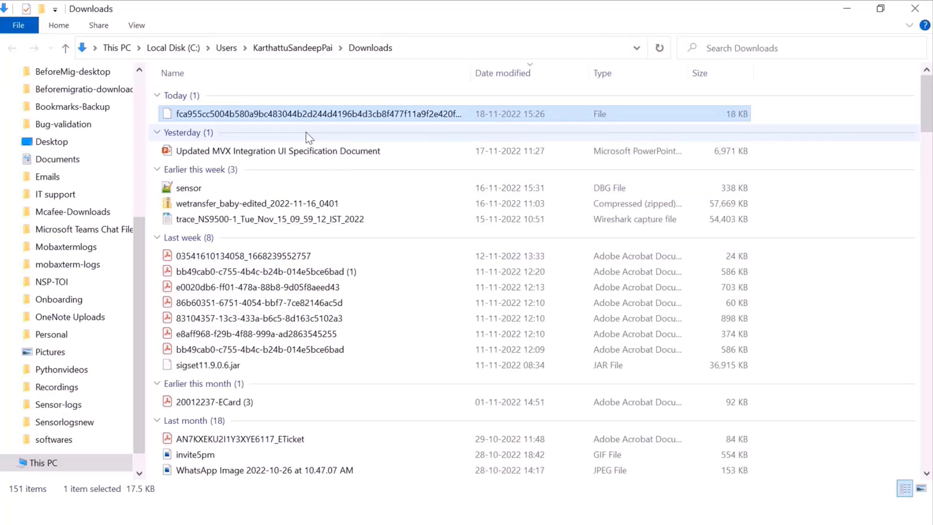
right_click(298, 114)
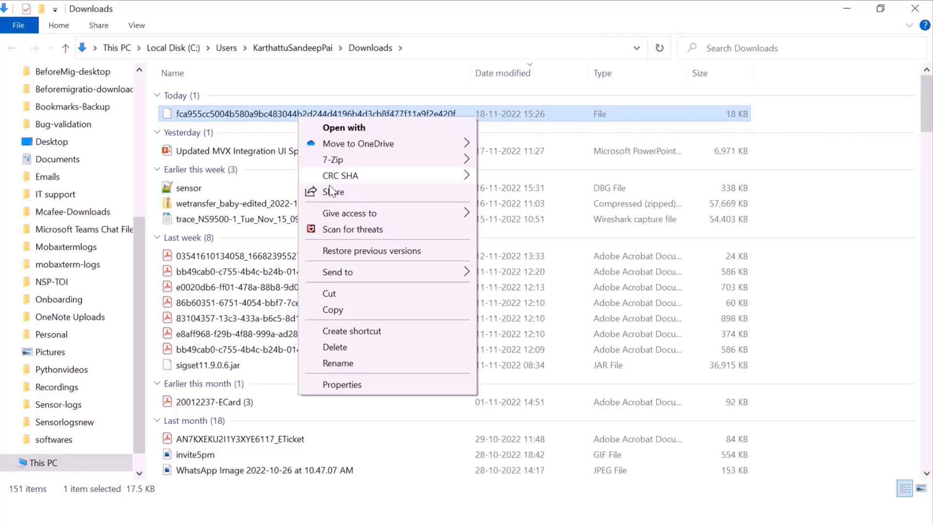
left_click(351, 131)
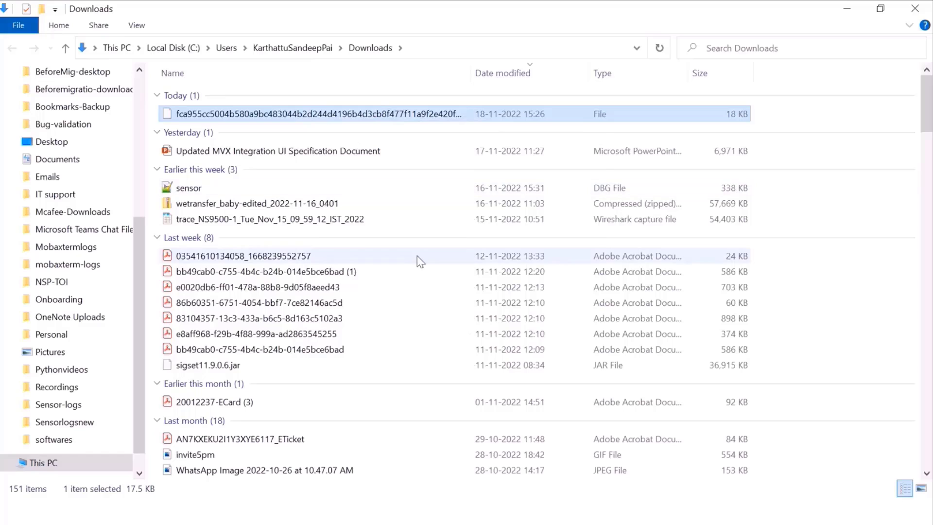
left_click(447, 293)
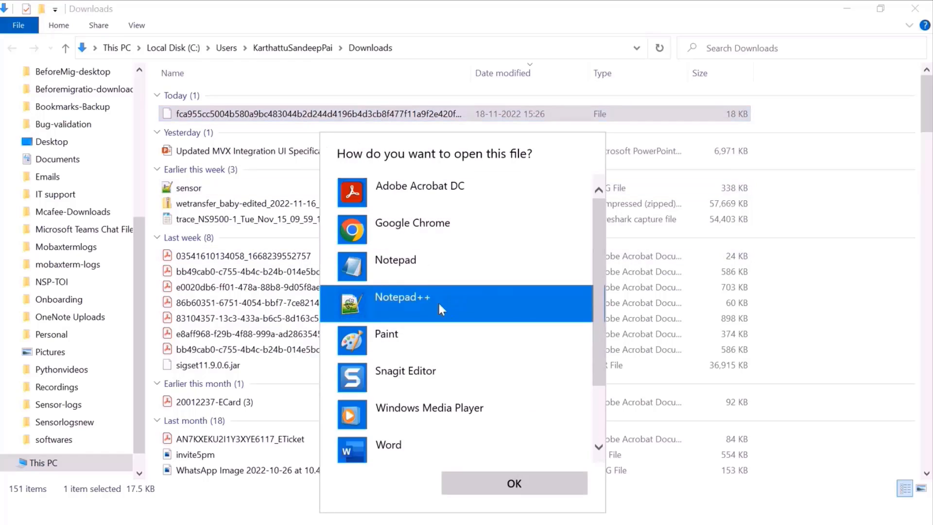
scroll(427, 304, "down", 1)
left_click(422, 413)
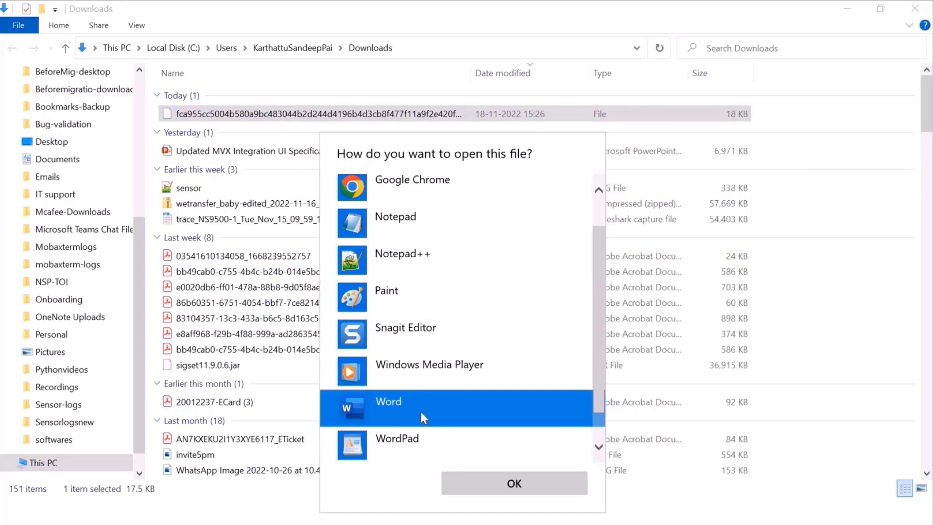
left_click(417, 373)
Open the report in Notepad++, then return to the collectmail.pdf MVX Analysis Result
left_click(404, 257)
left_click(515, 478)
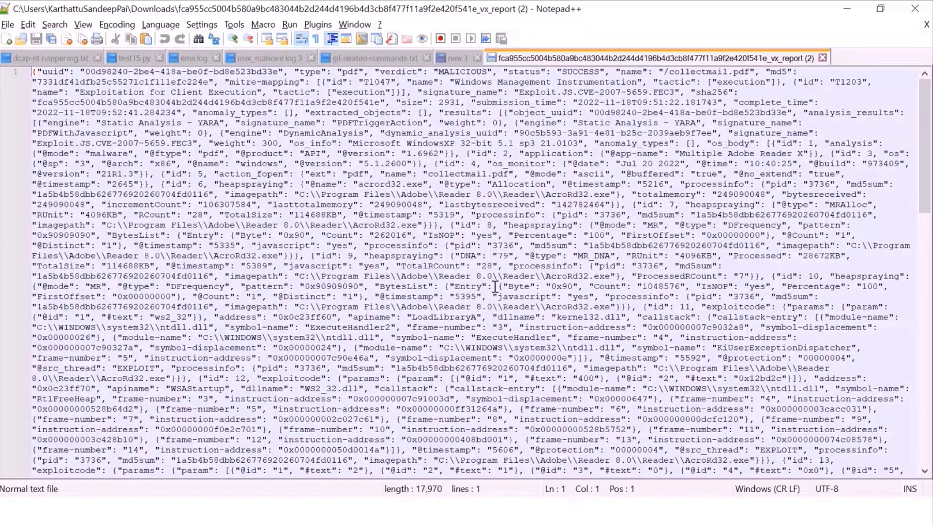
key("alt+Tab")
key("Tab")
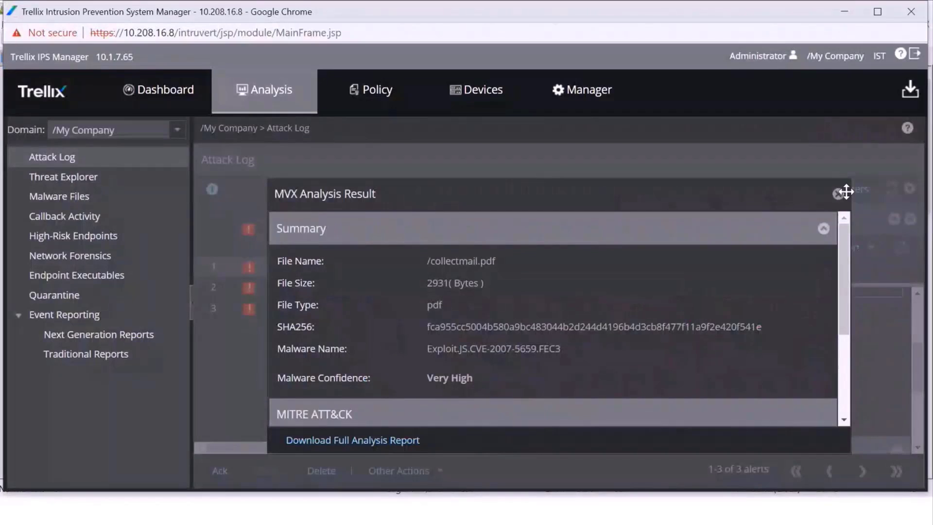
Close the MVX analysis result and show the Malware Files list scrolled to its MVX column
left_click(840, 196)
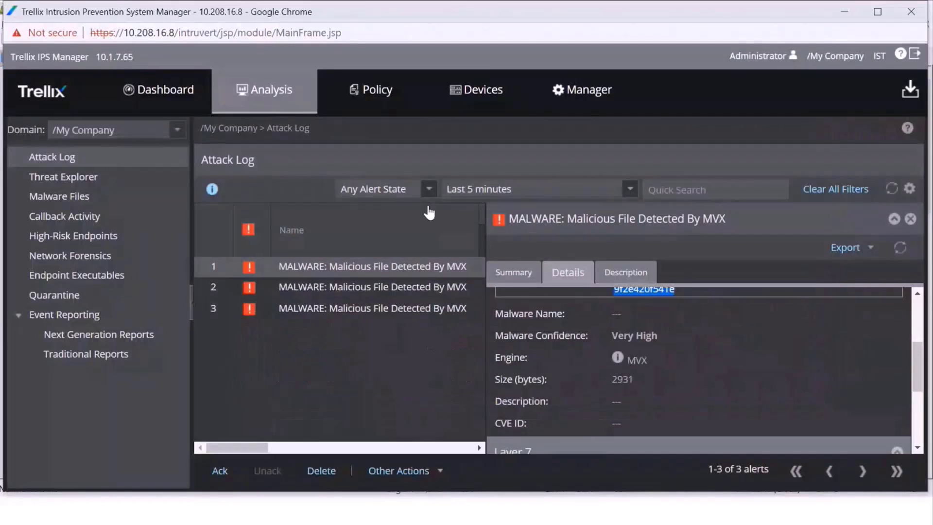
left_click(86, 198)
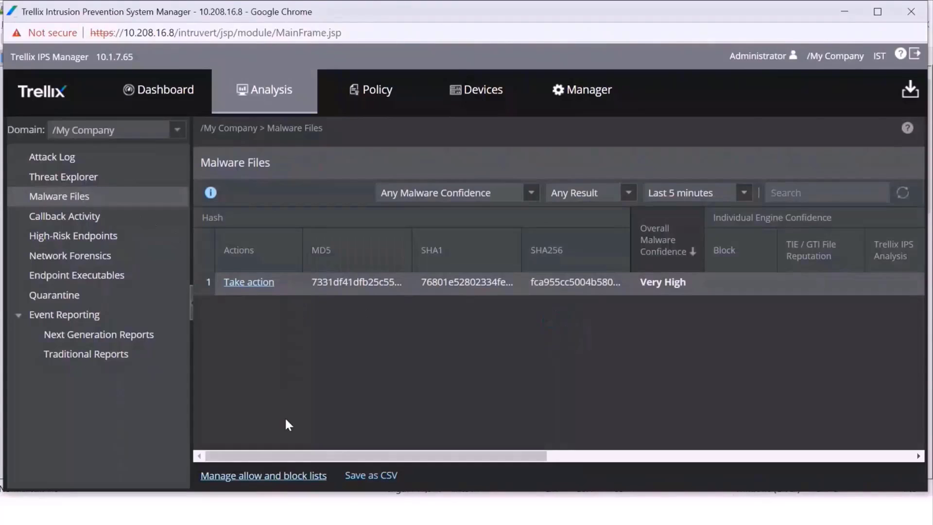
left_click_drag(308, 458, 386, 458)
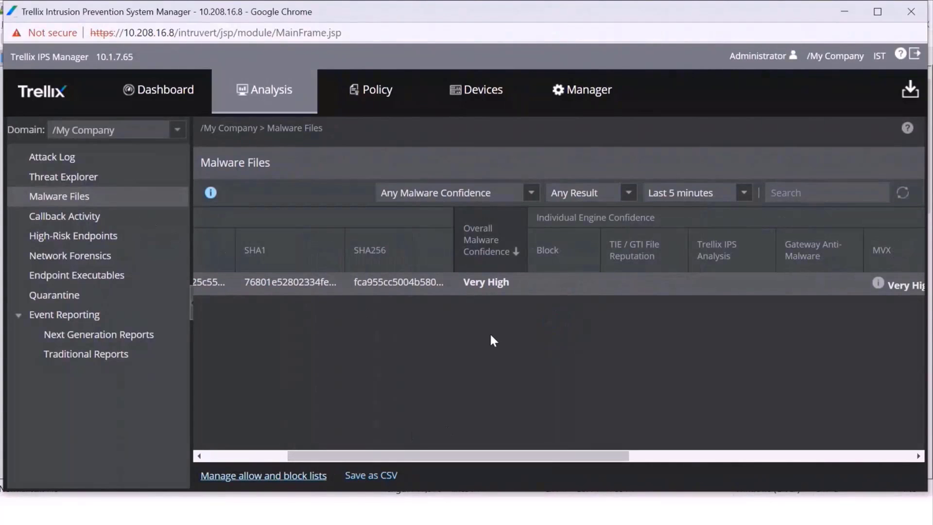
left_click_drag(537, 454, 667, 473)
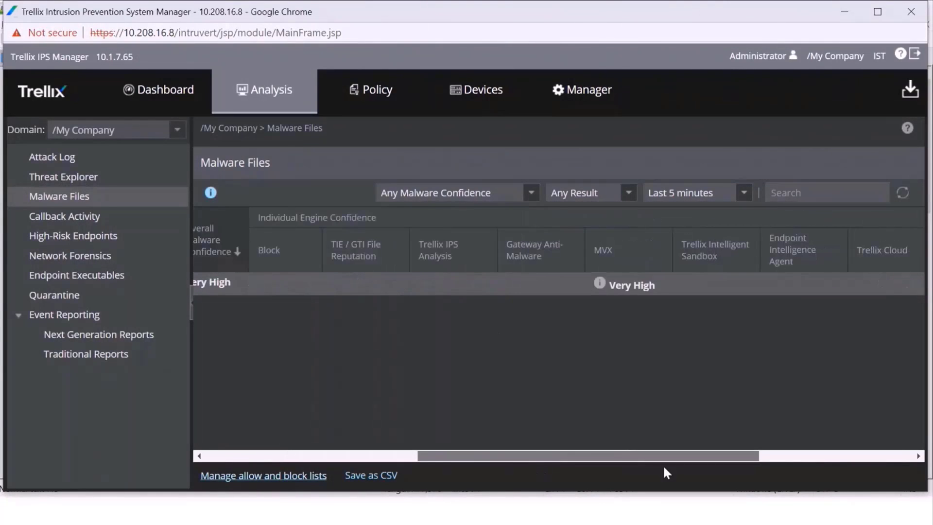
Review the MVX analysis result for the Very High-rated collectmail.pdf entry, then close it
left_click(601, 284)
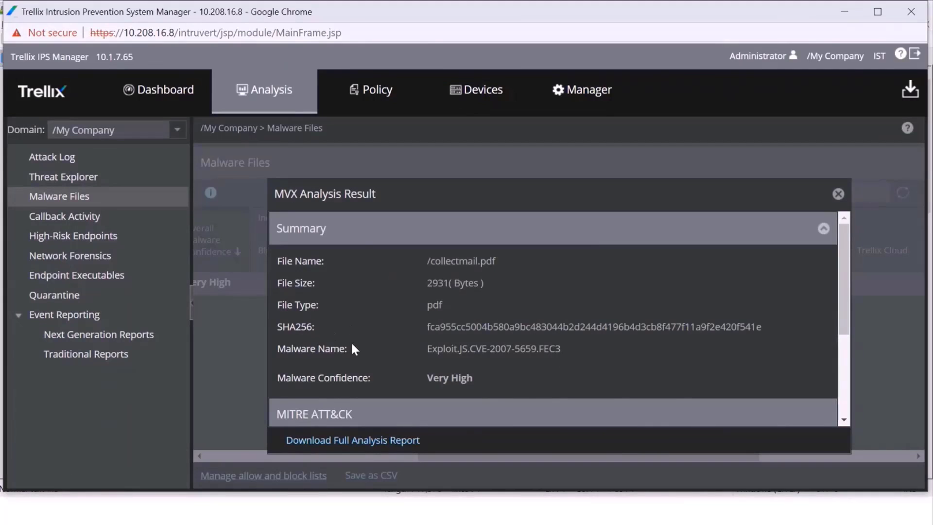
scroll(394, 344, "down", 3)
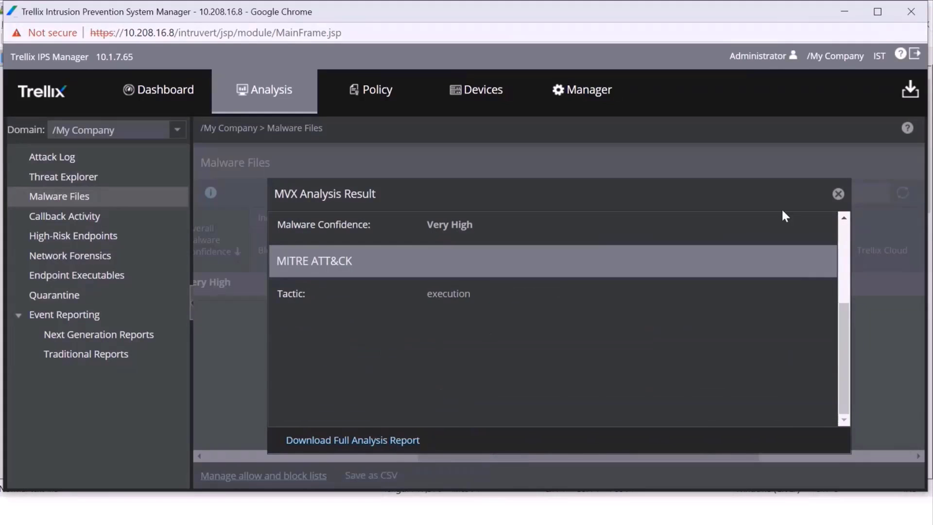
left_click(838, 194)
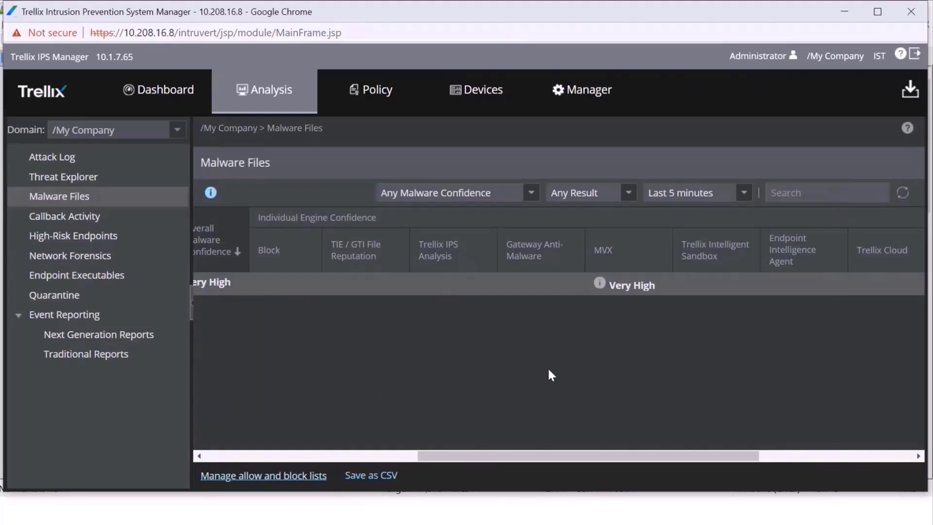
left_click_drag(515, 453, 256, 409)
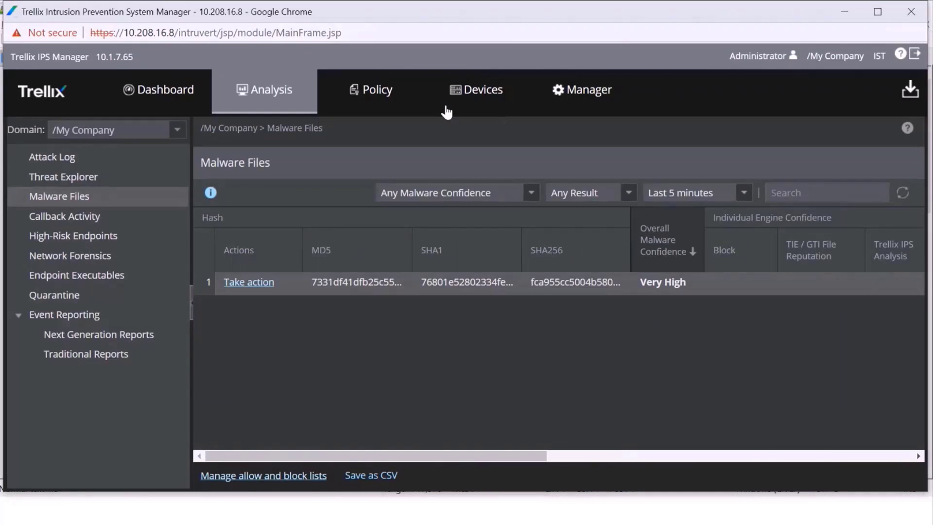
In Manager settings, go to Reporting > Configuration Reports > IPS Configuration Summary
left_click(481, 95)
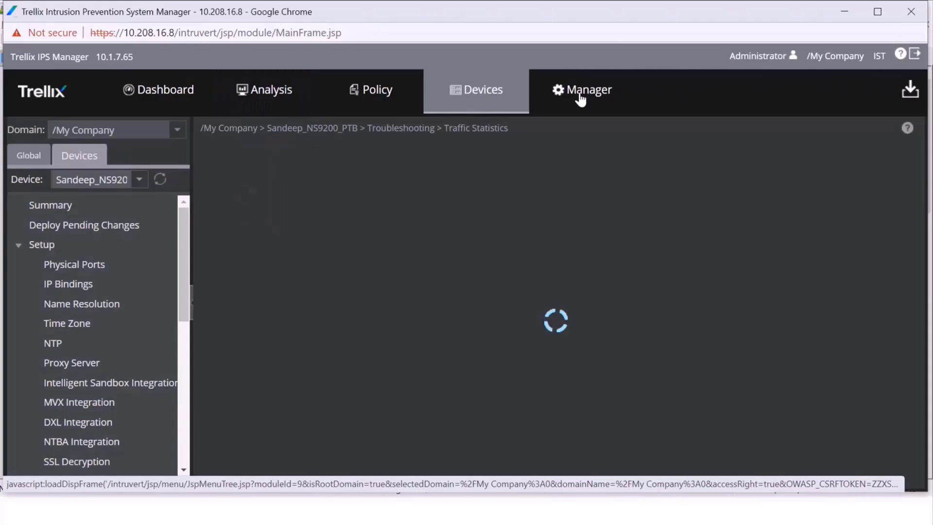
left_click(586, 92)
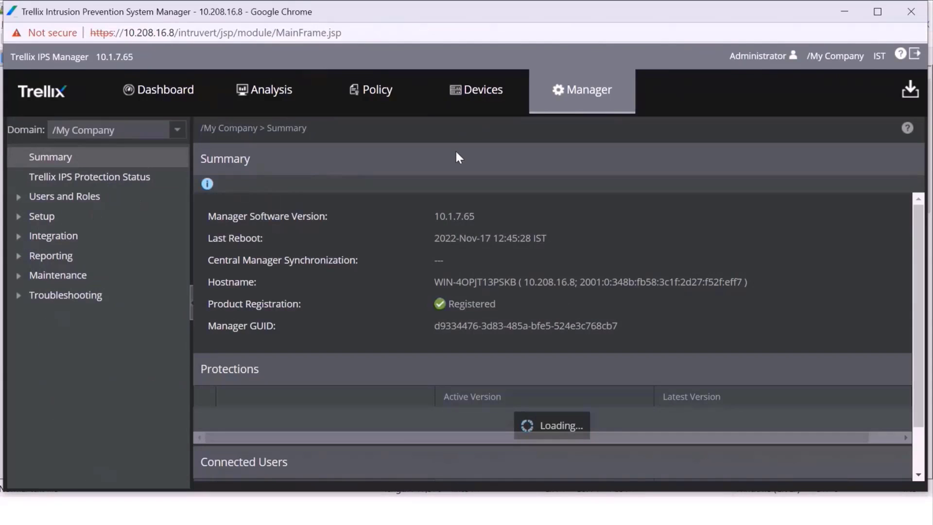
left_click(18, 216)
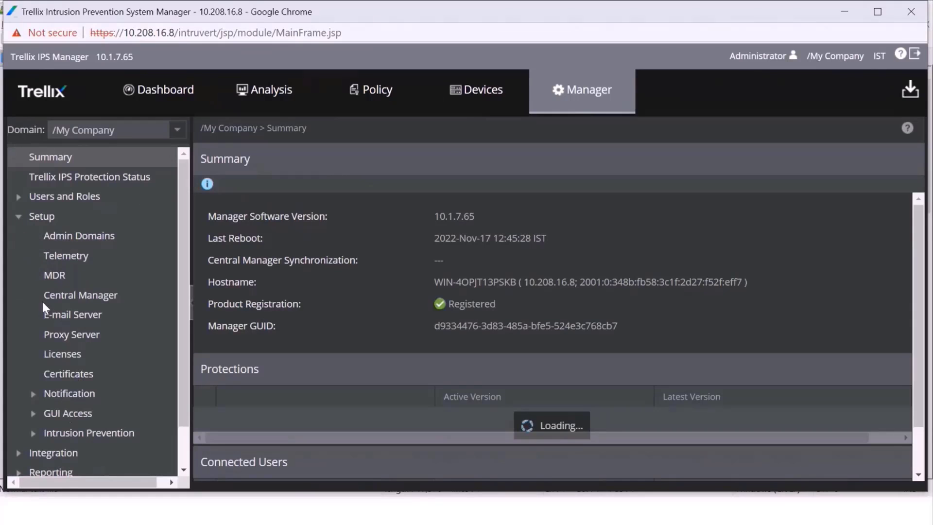
left_click(62, 354)
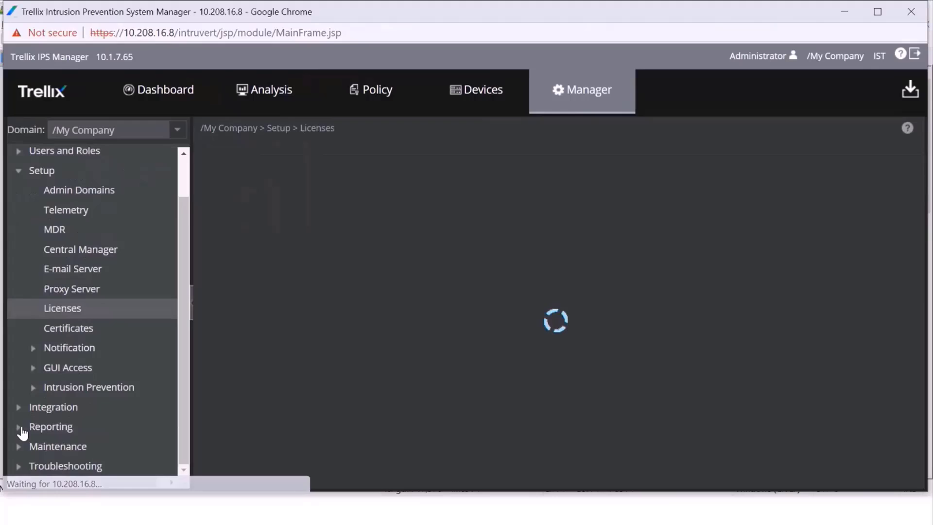
left_click(21, 429)
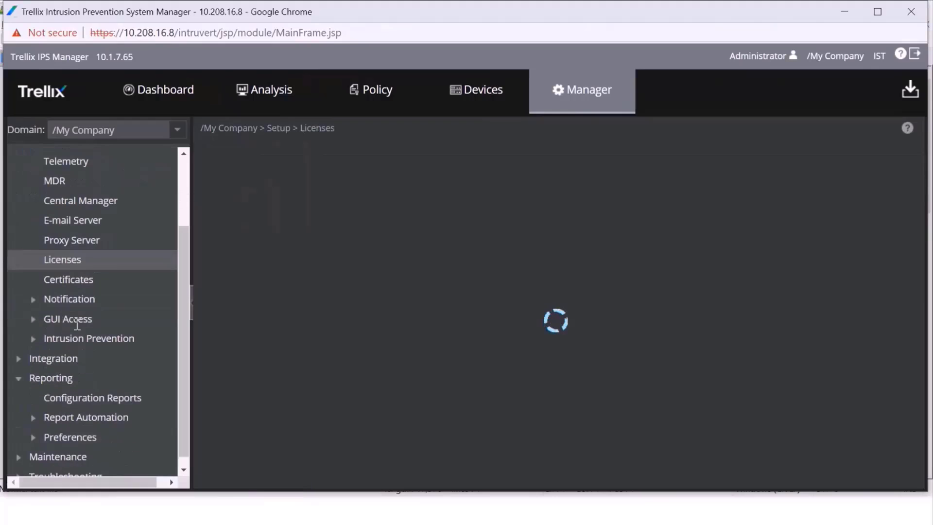
left_click(99, 389)
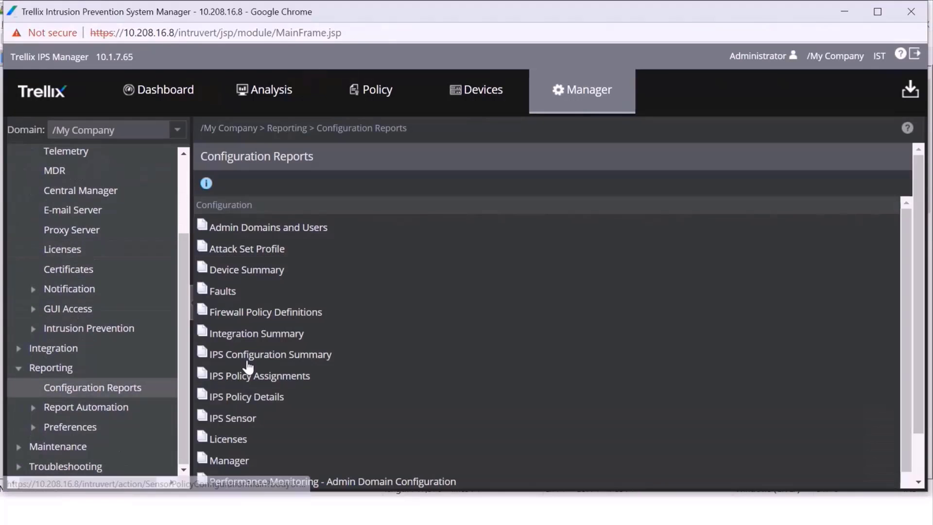
left_click(259, 353)
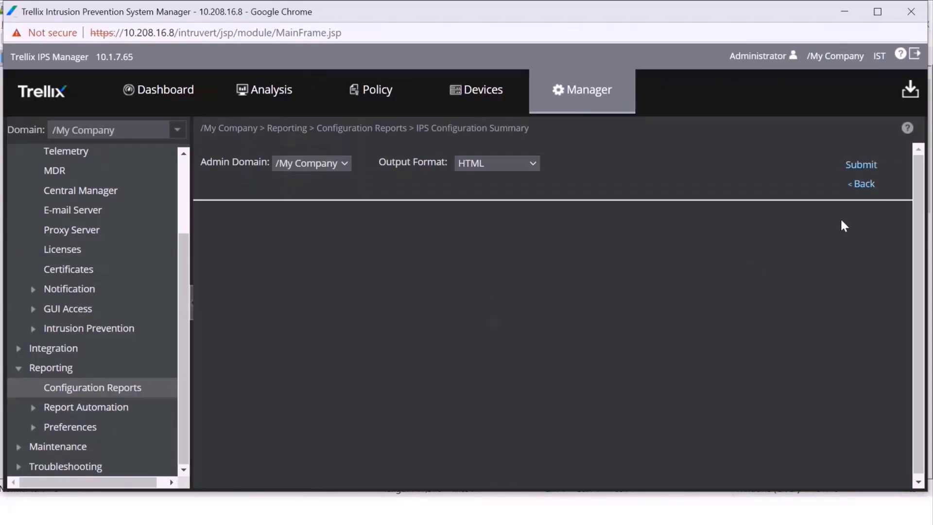
Generate the HTML IPS Configuration Summary and check its disabled MVX Integration with empty VX IP Address
left_click(862, 165)
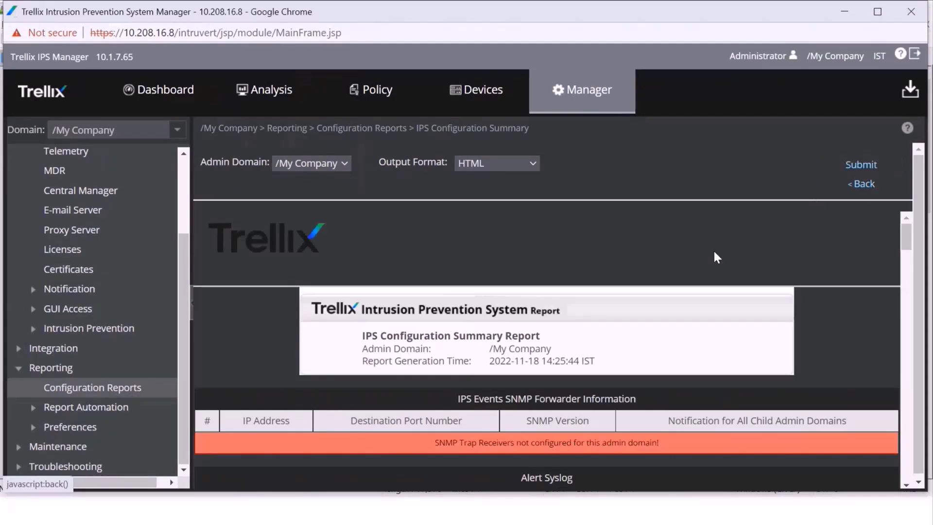
scroll(714, 252, "down", 20)
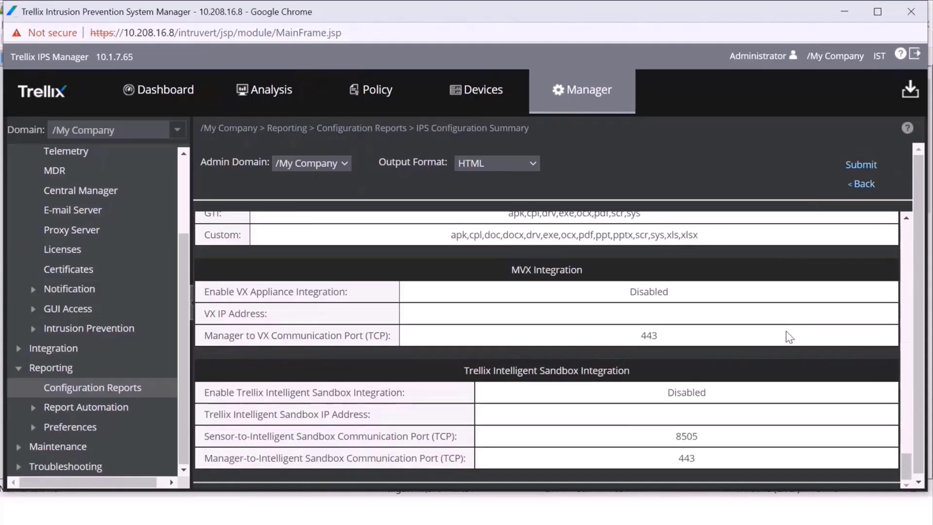
scroll(735, 384, "up", 2)
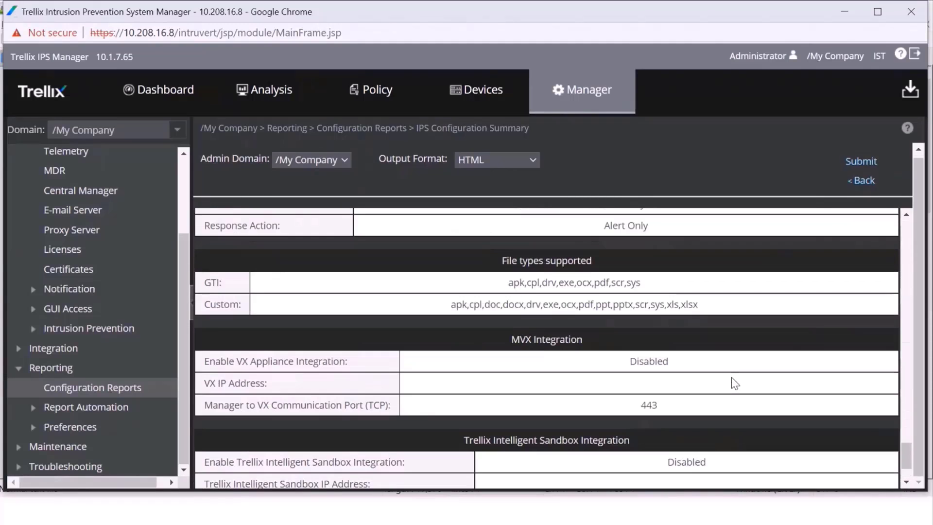
scroll(735, 384, "up", 4)
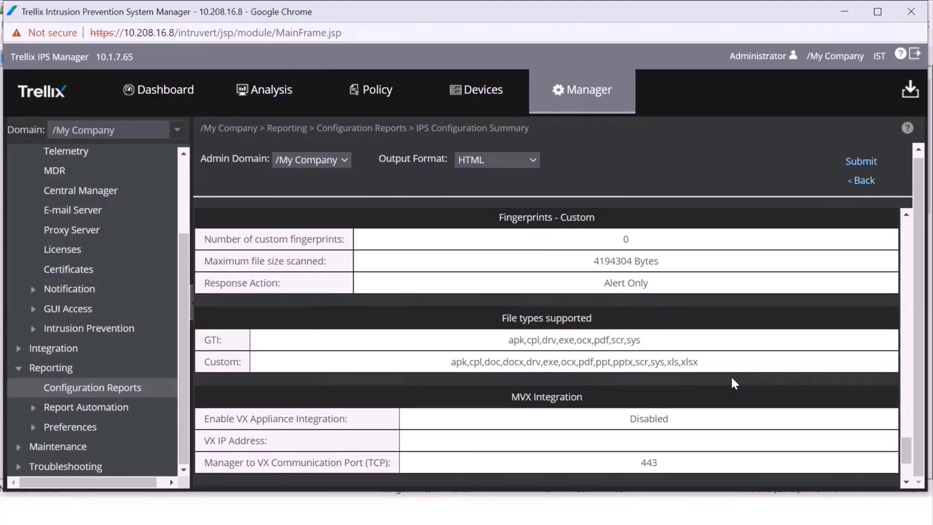
scroll(735, 384, "down", 4)
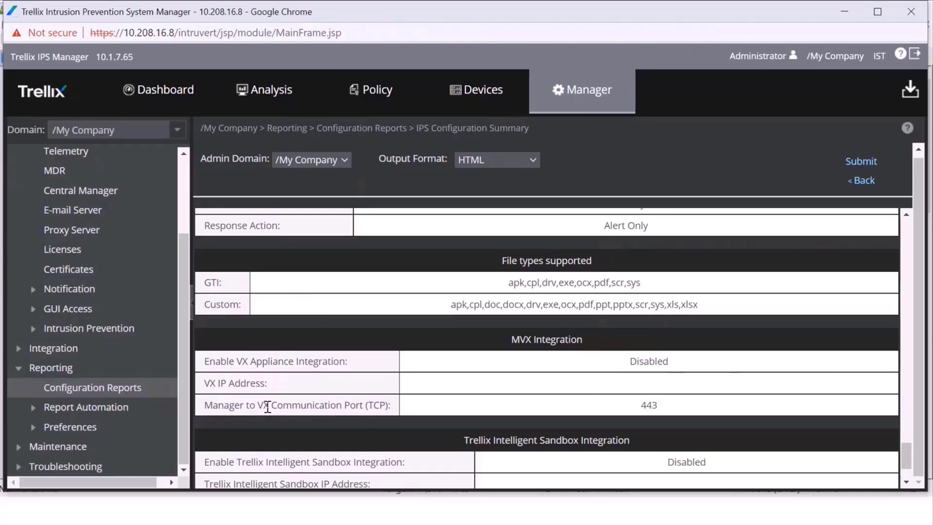
left_click_drag(203, 383, 407, 386)
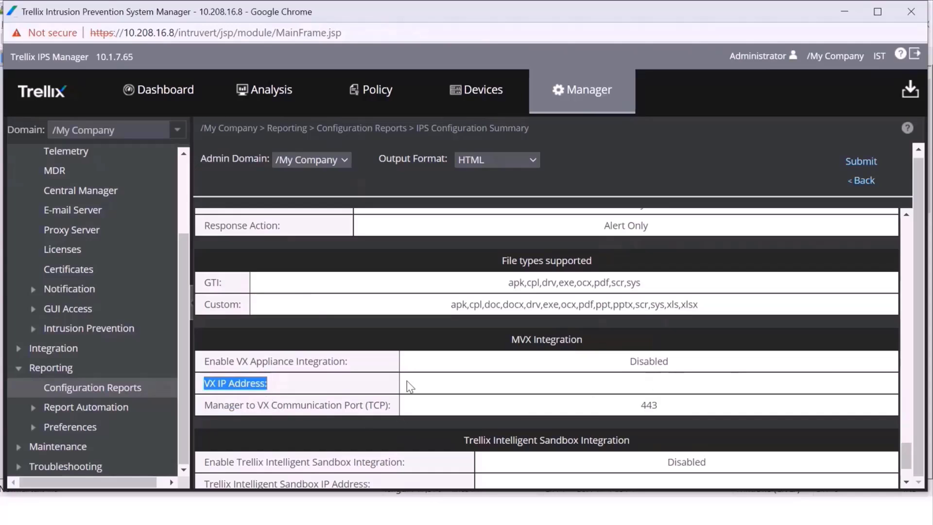
left_click(667, 375)
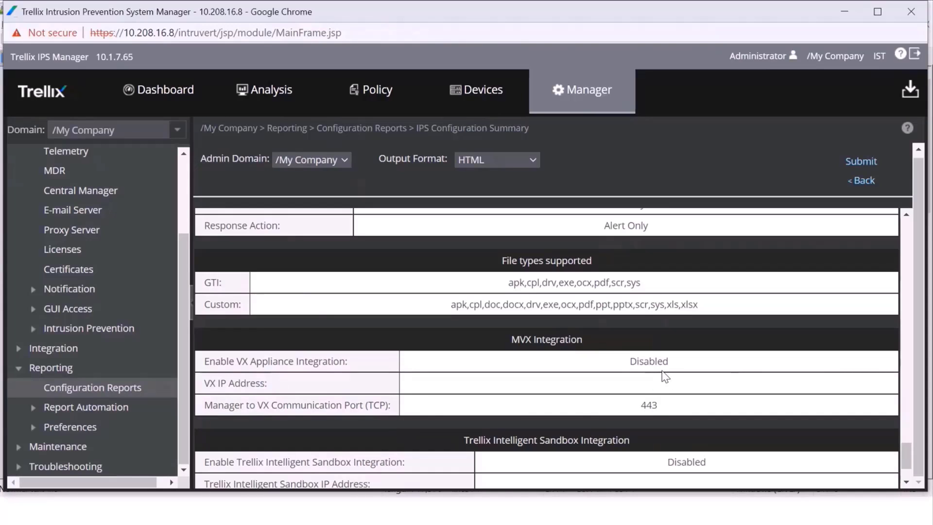
scroll(663, 372, "up", 5)
scroll(662, 372, "down", 4)
scroll(662, 375, "up", 10)
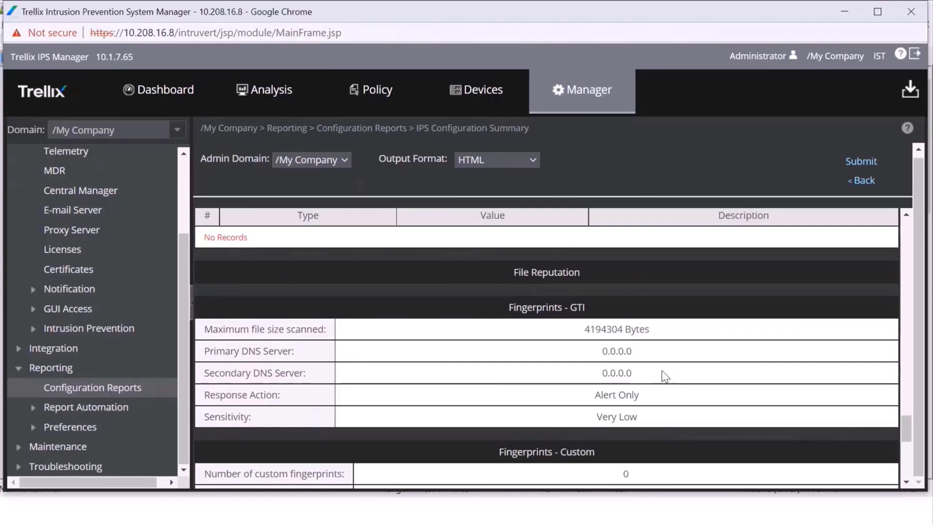
scroll(694, 366, "up", 5)
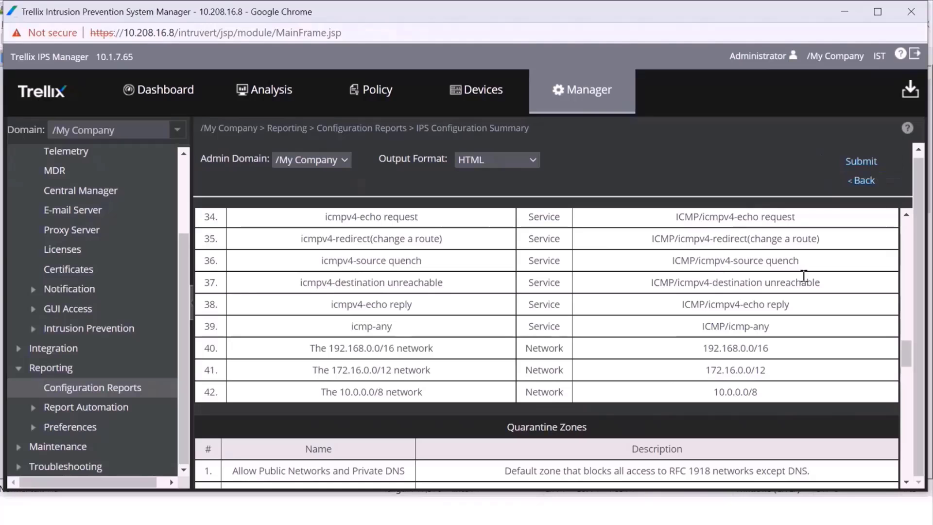
Compare with the saved JSON analysis report, then open the Advanced Malware policy list
key("alt+Tab")
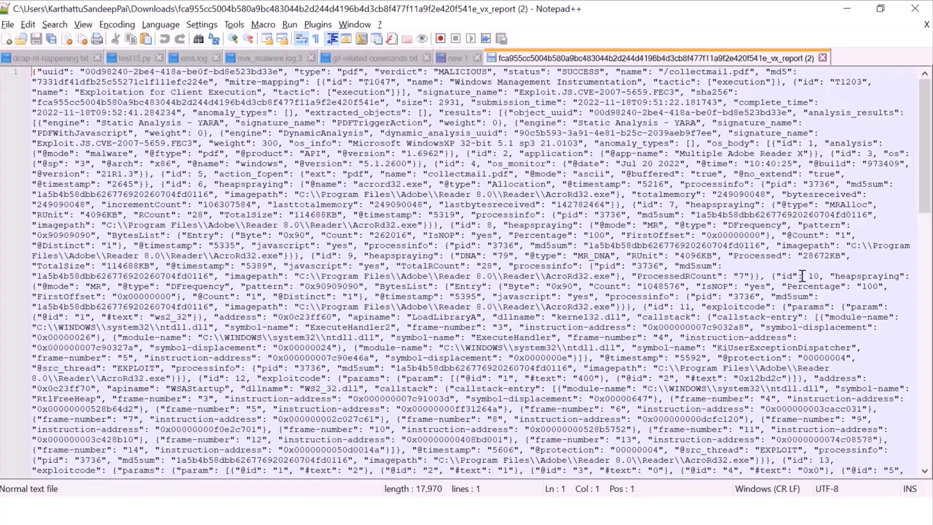
key("alt+Tab")
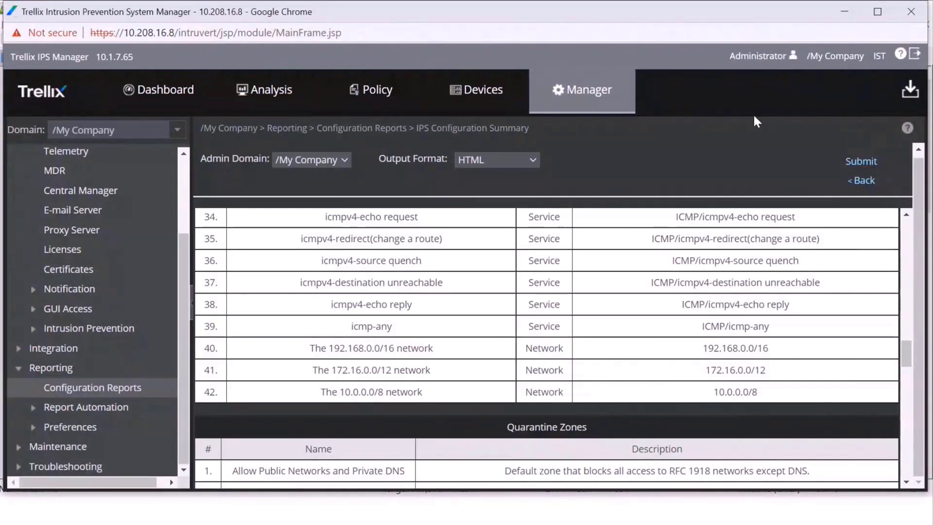
left_click(392, 93)
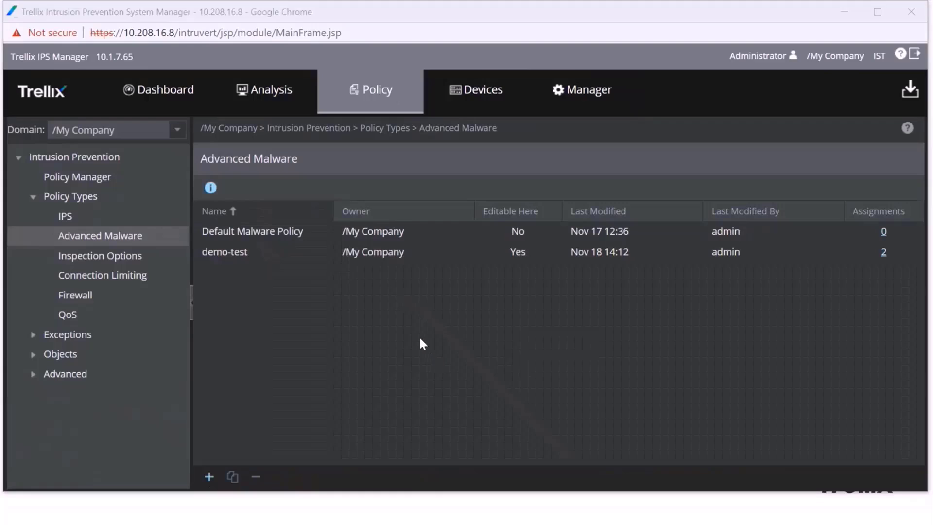
key("alt+Tab")
Advance to slide 8, Troubleshooting, covering set mvx curl-verbose and the ems.log and emsout.log files
key("Right")
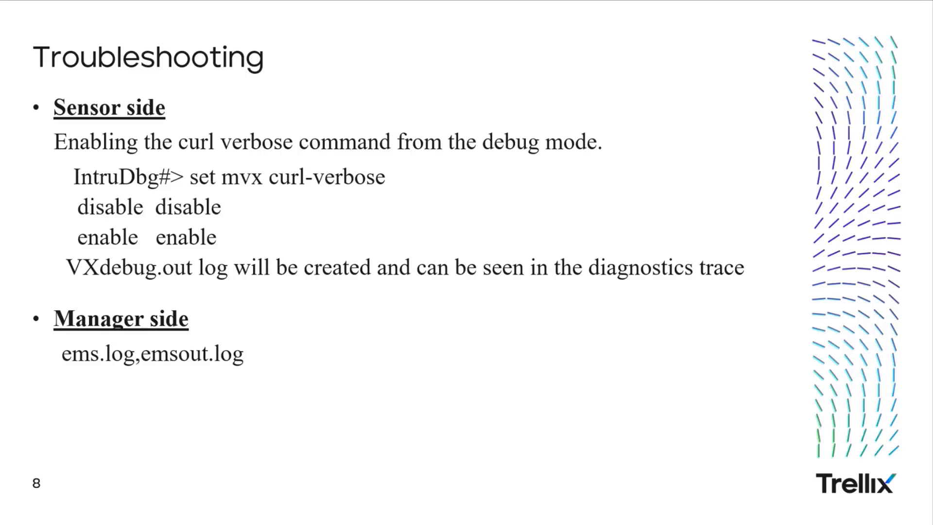
Advance past slide 9, Manager Help Page, to slide 10, UI Level Validations
key("Right")
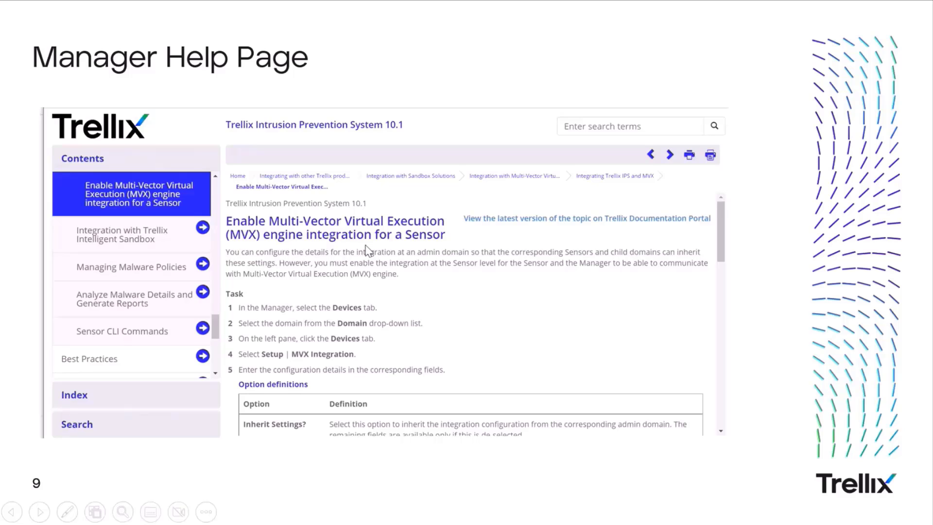
key("Right")
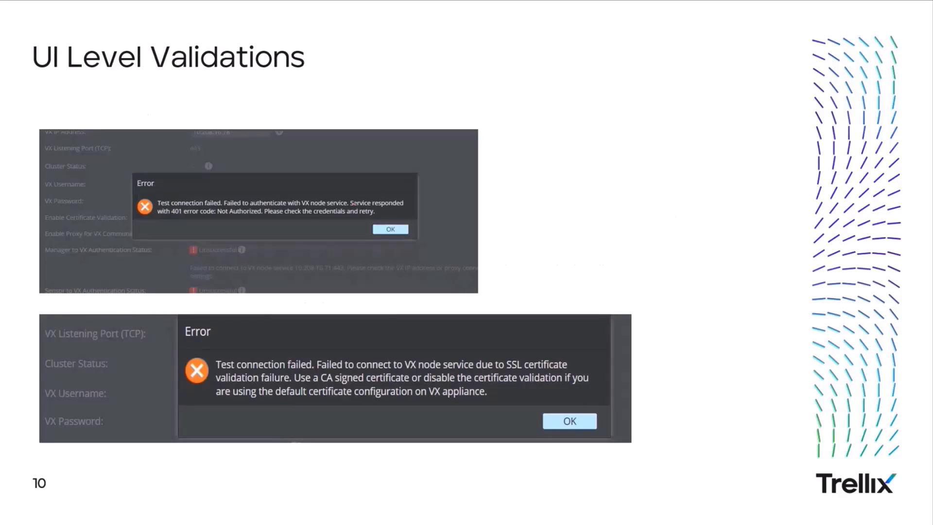
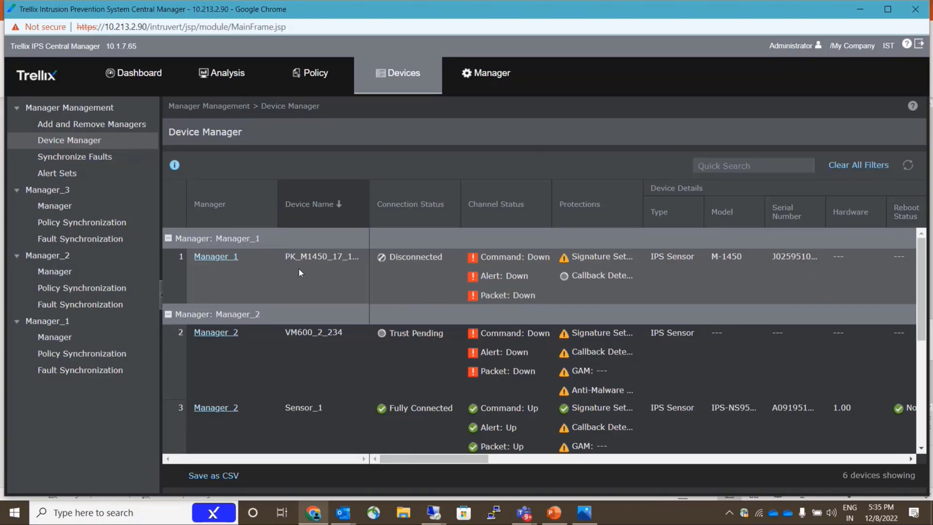
scroll(460, 287, "down", 3)
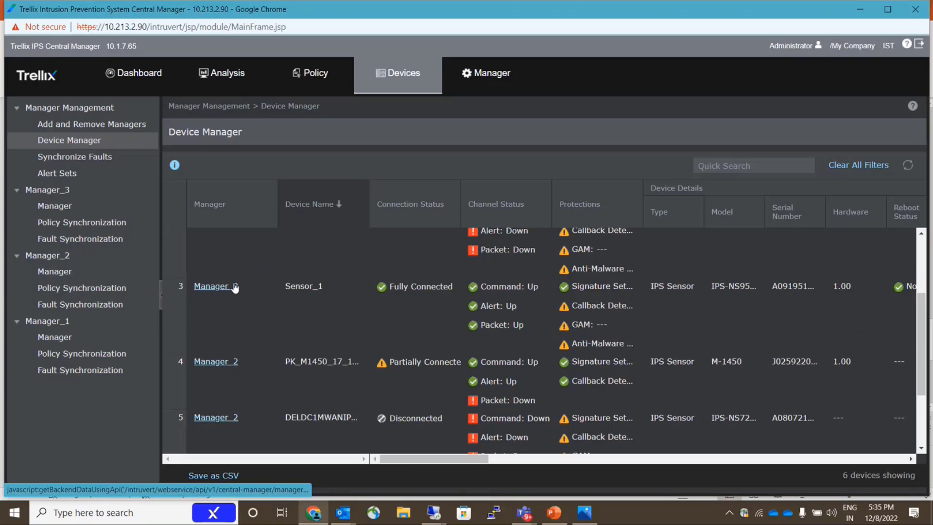
scroll(336, 274, "down", 2)
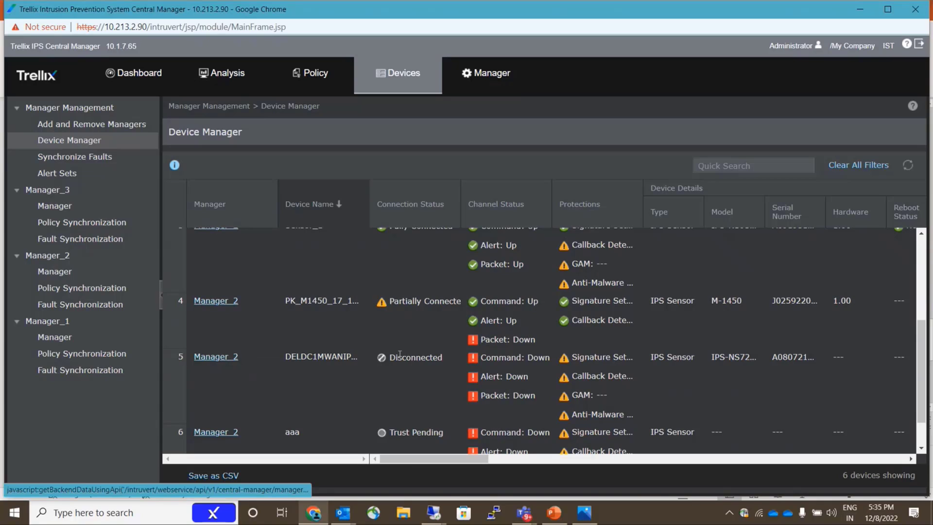
scroll(416, 392, "up", 2)
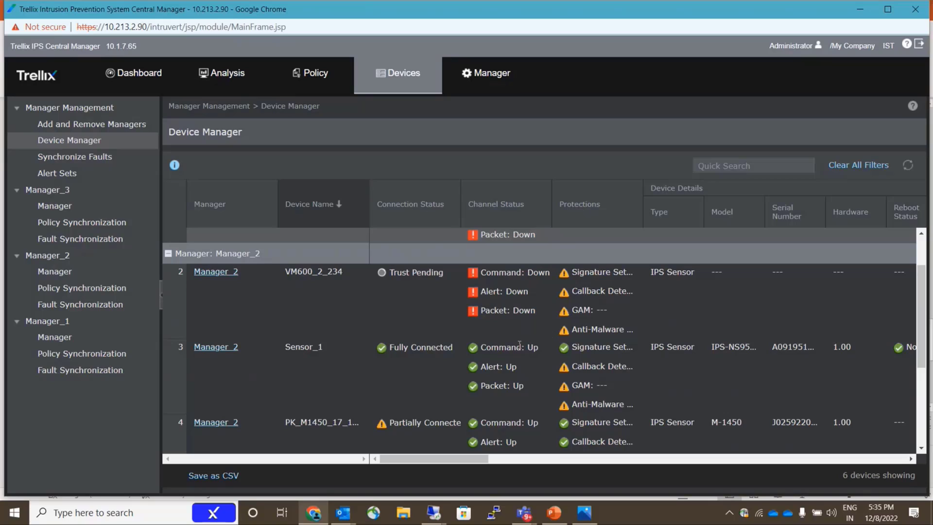
scroll(544, 395, "up", 2)
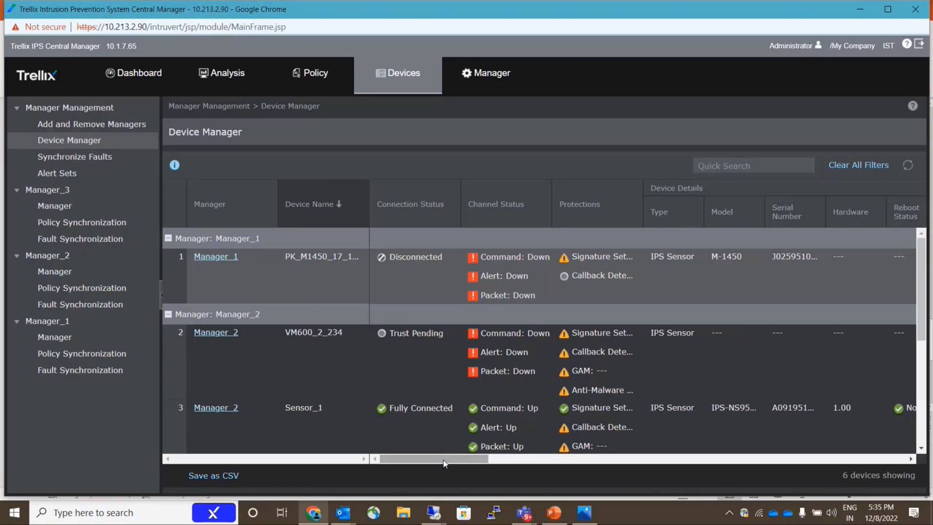
left_click_drag(444, 462, 889, 455)
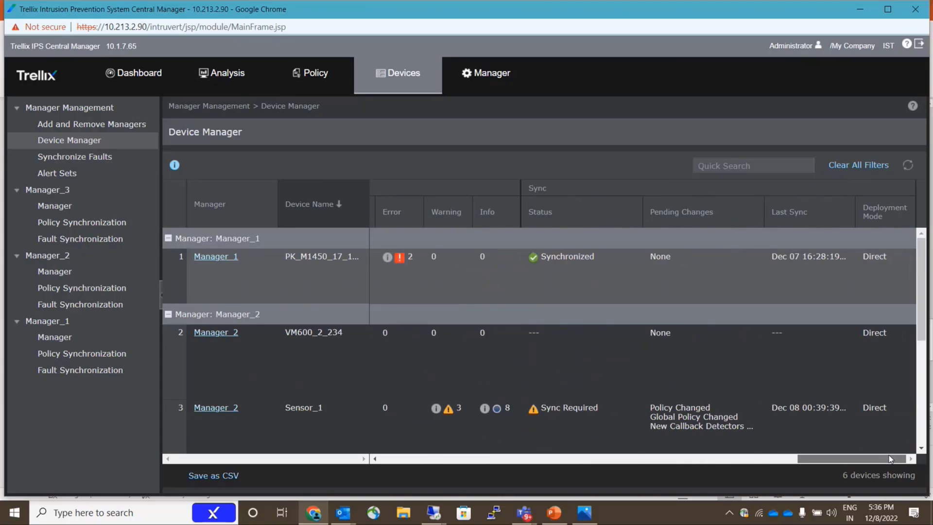
left_click_drag(808, 458, 390, 453)
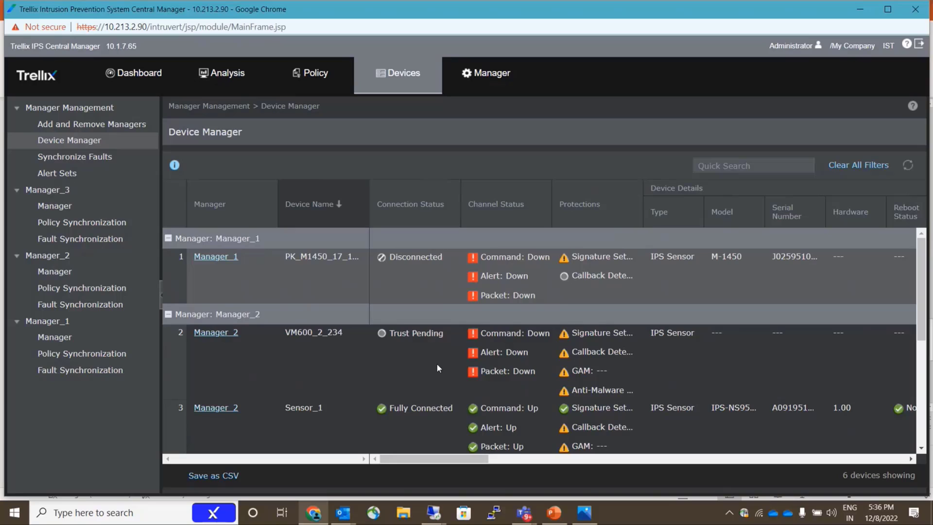
scroll(437, 363, "down", 2)
scroll(196, 273, "up", 2)
left_click(909, 167)
scroll(566, 368, "down", 5)
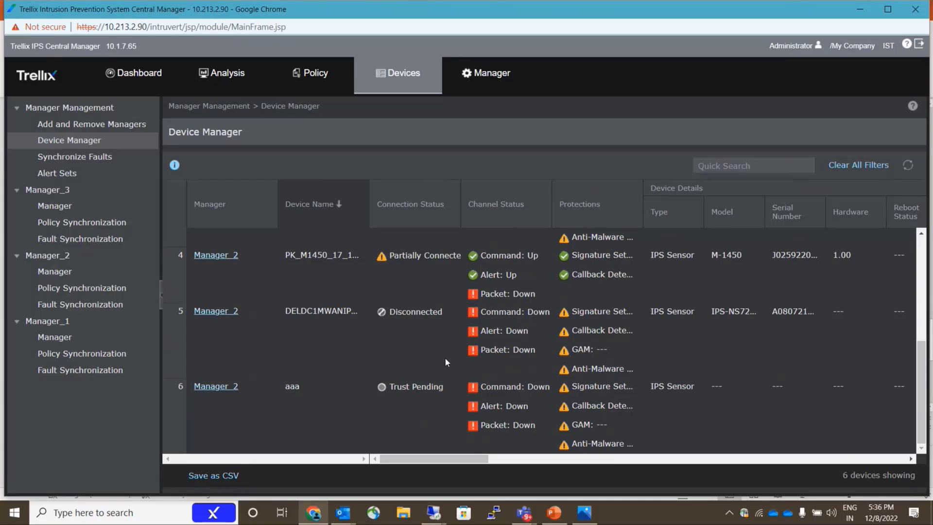
scroll(462, 371, "up", 5)
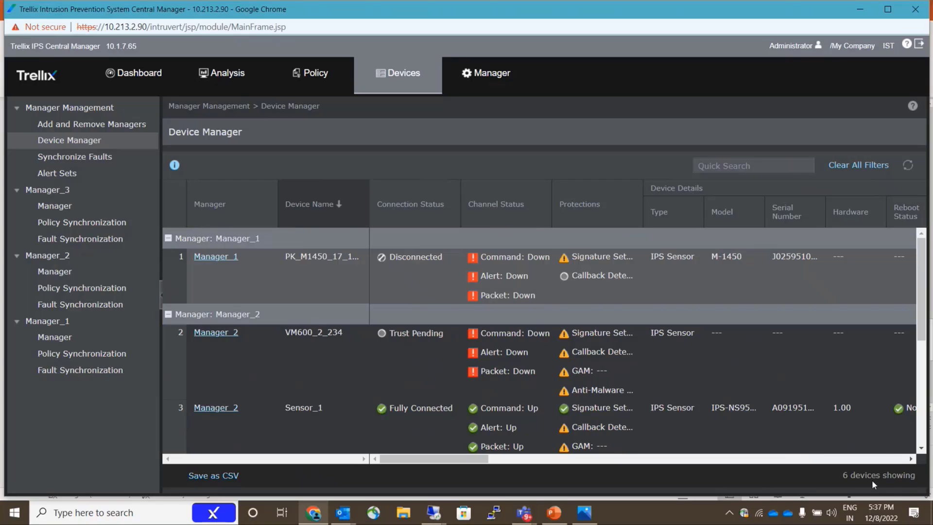
scroll(466, 322, "down", 2)
scroll(464, 321, "up", 2)
scroll(385, 373, "down", 3)
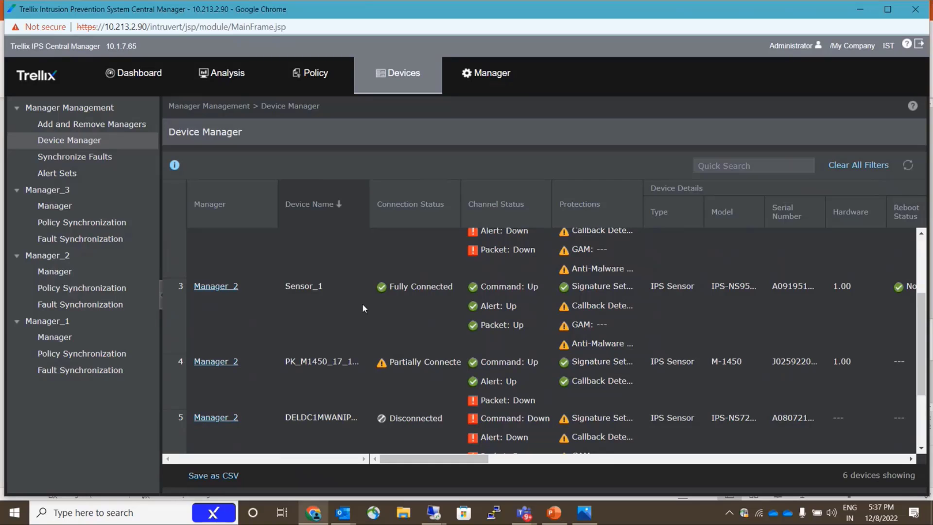
Open Sensor_1's details panel, review its connection, health, sync, protections, faults and device info, then close it
left_click(363, 303)
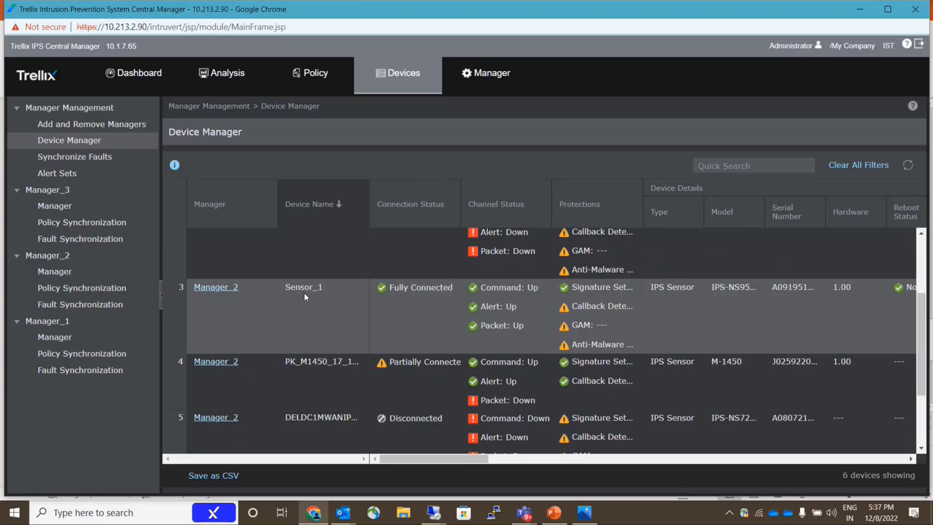
left_click(344, 305)
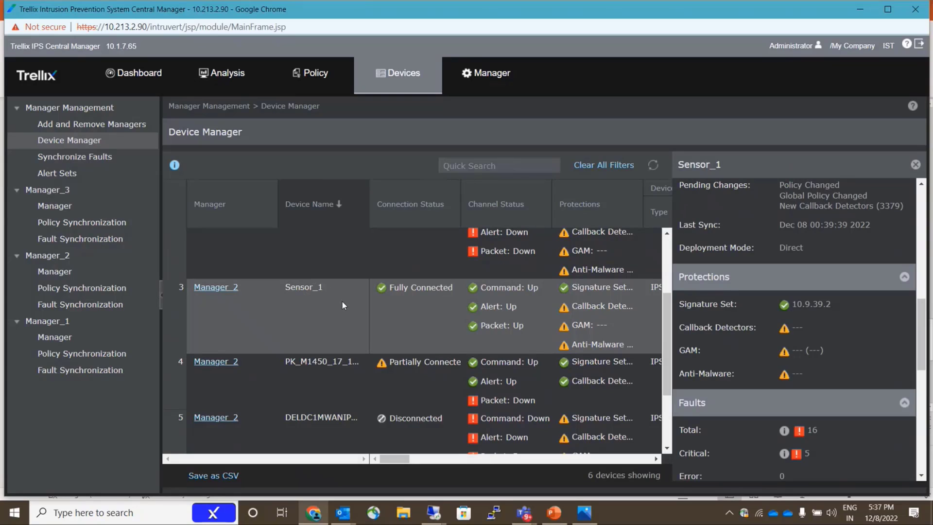
scroll(826, 237, "up", 5)
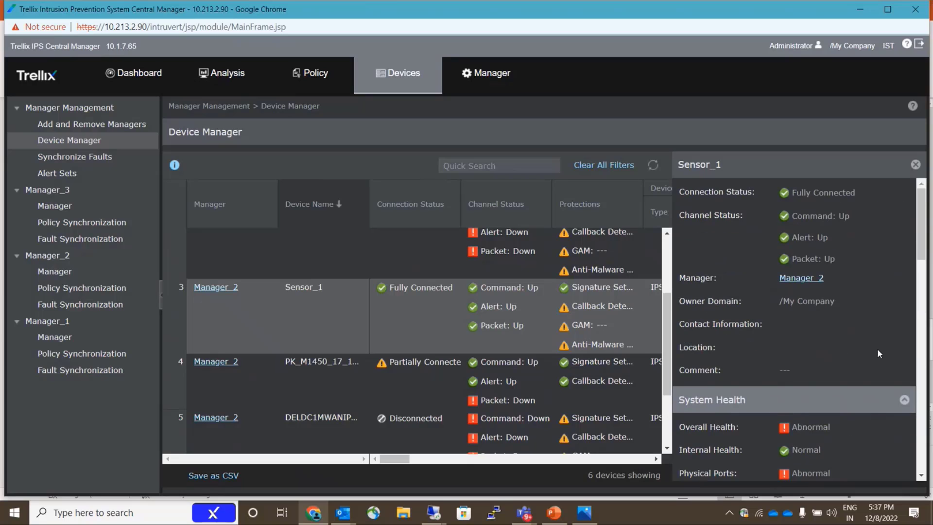
scroll(876, 350, "down", 10)
scroll(876, 350, "down", 5)
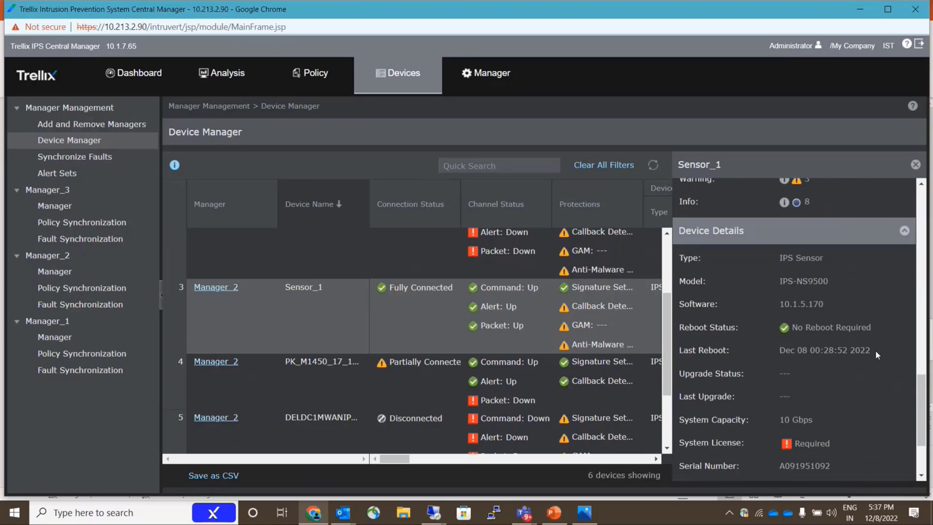
scroll(876, 350, "up", 5)
scroll(876, 350, "up", 5)
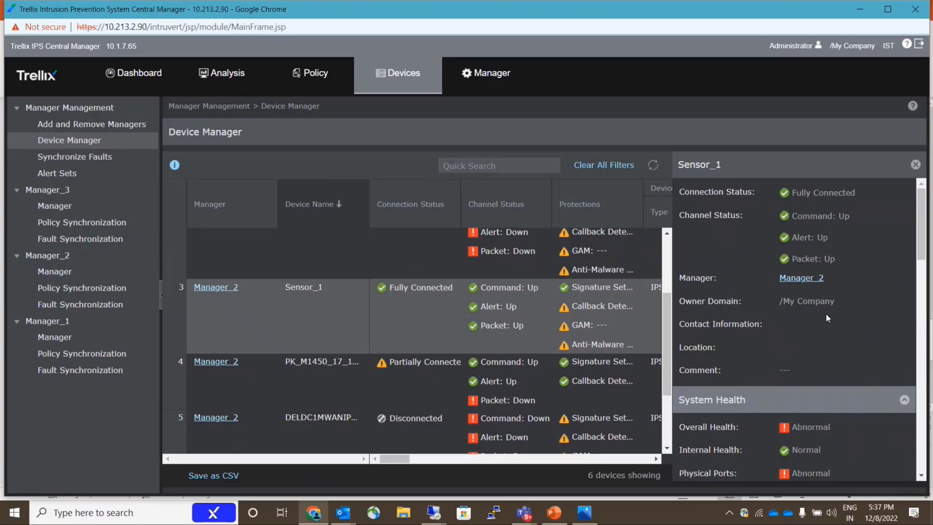
scroll(833, 335, "down", 5)
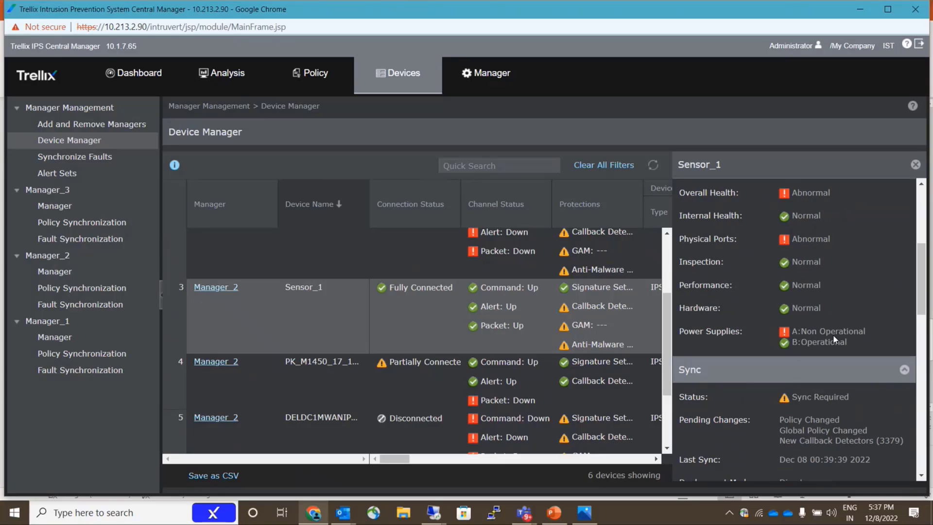
scroll(833, 334, "down", 6)
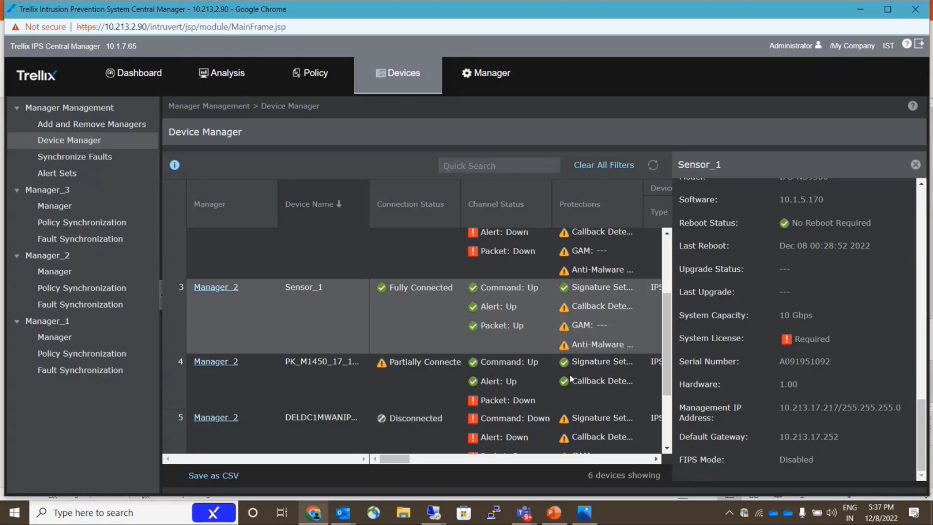
scroll(572, 379, "up", 3)
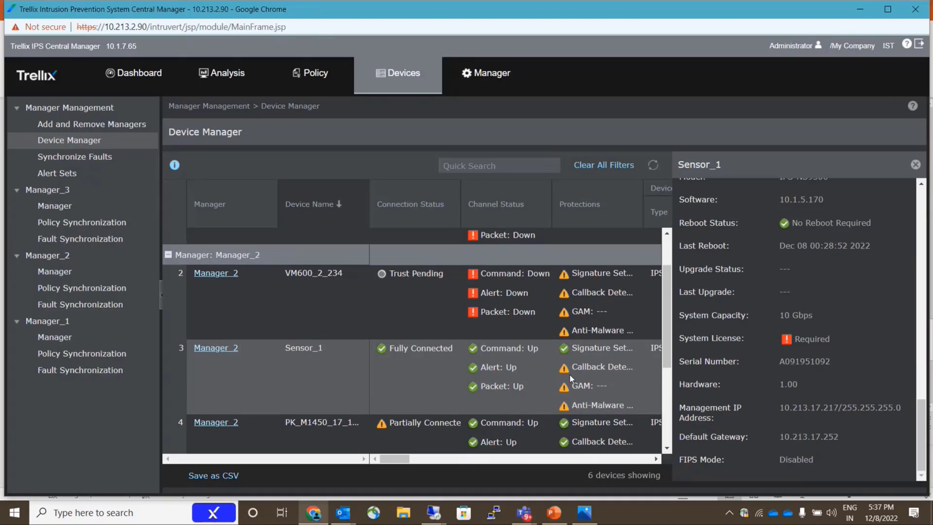
left_click(916, 165)
Scroll the six-device grid and read the Callback Detection warning tooltip
scroll(573, 340, "up", 3)
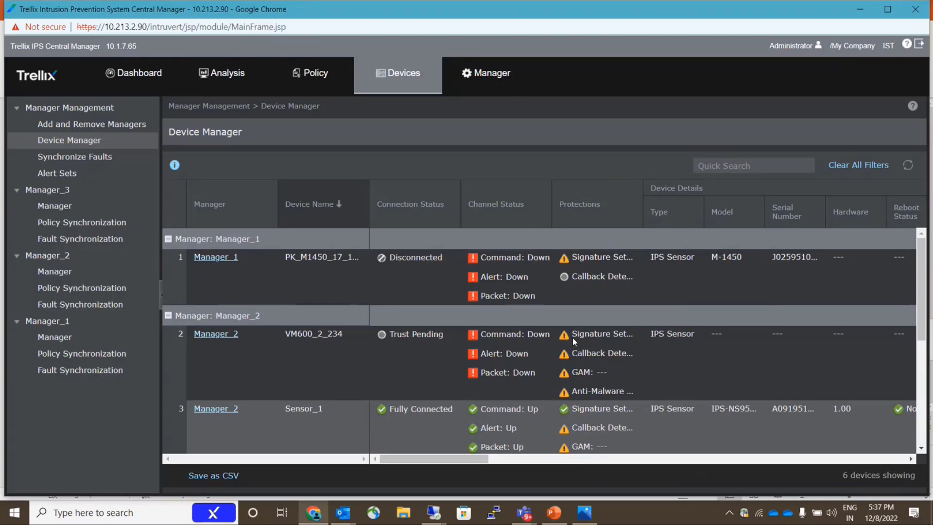
scroll(573, 338, "down", 5)
scroll(572, 337, "up", 5)
scroll(558, 368, "down", 1)
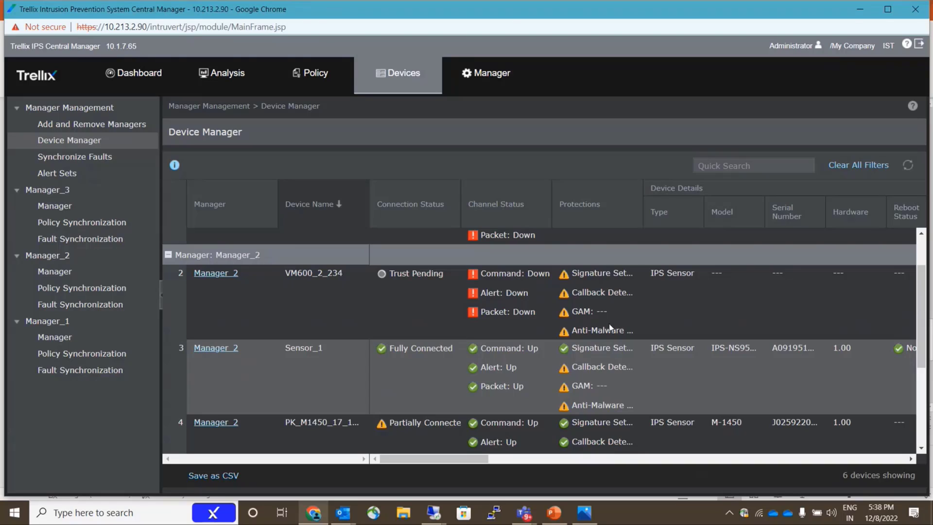
mouse_move(569, 370)
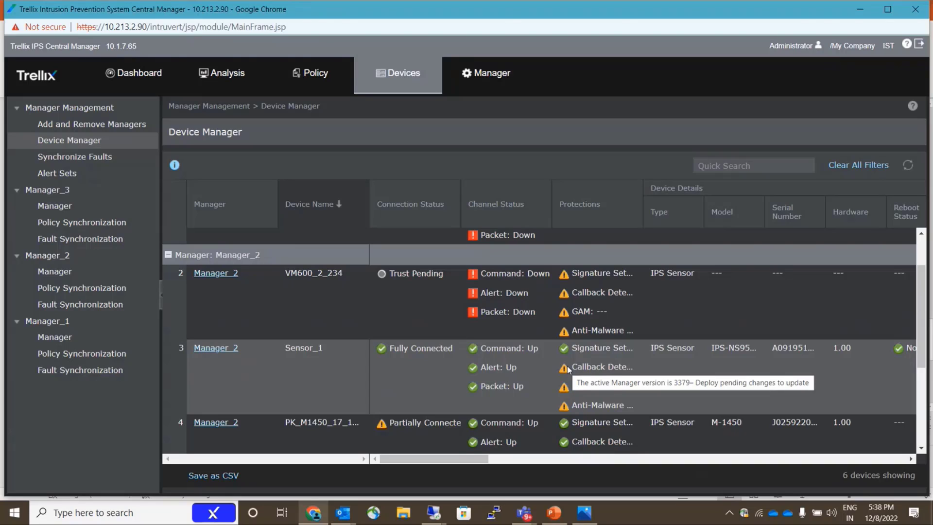
scroll(568, 367, "down", 2)
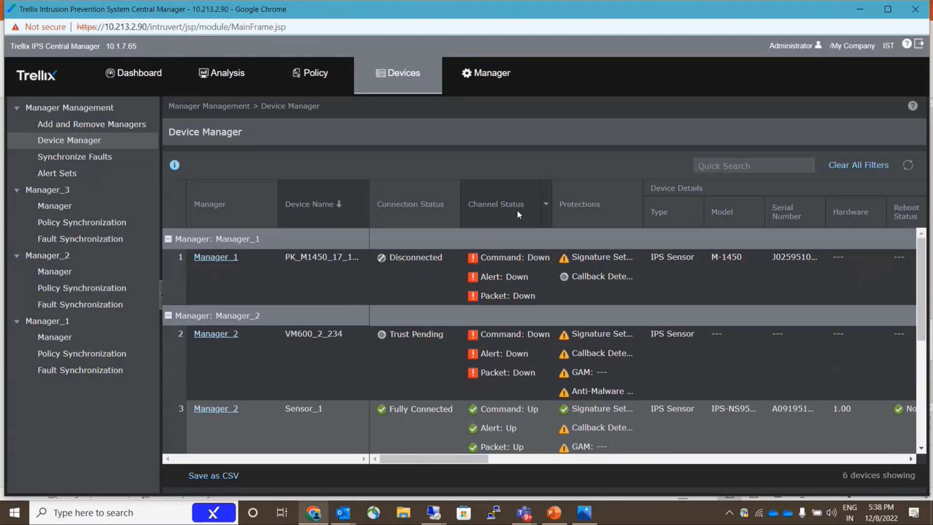
left_click(547, 217)
mouse_move(594, 269)
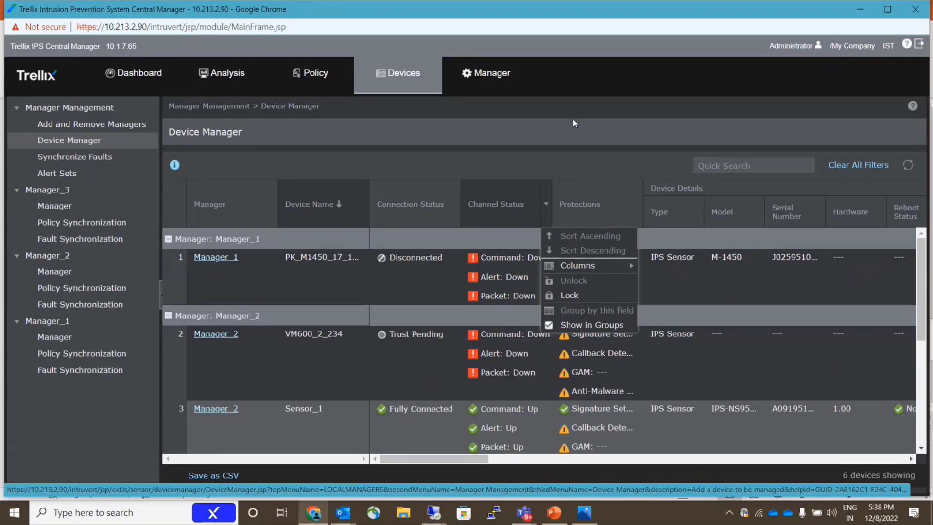
mouse_move(631, 269)
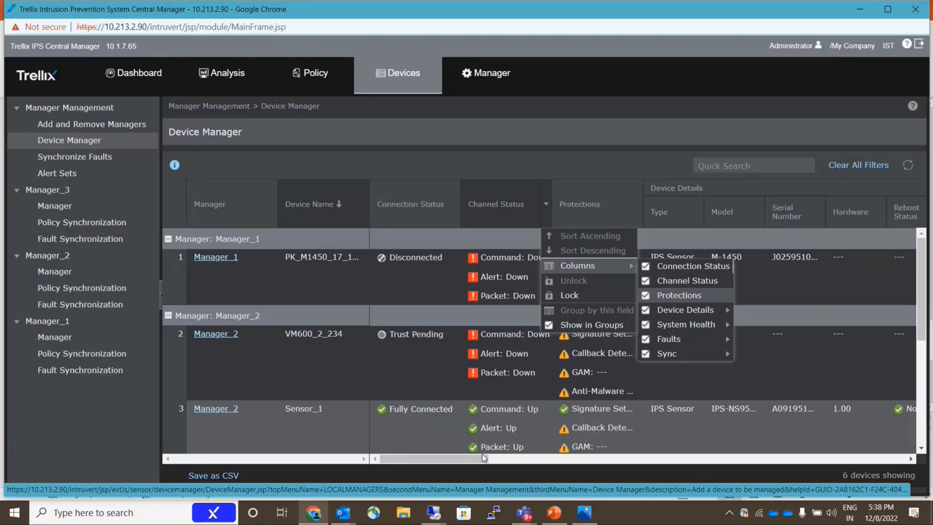
left_click_drag(482, 454, 494, 397)
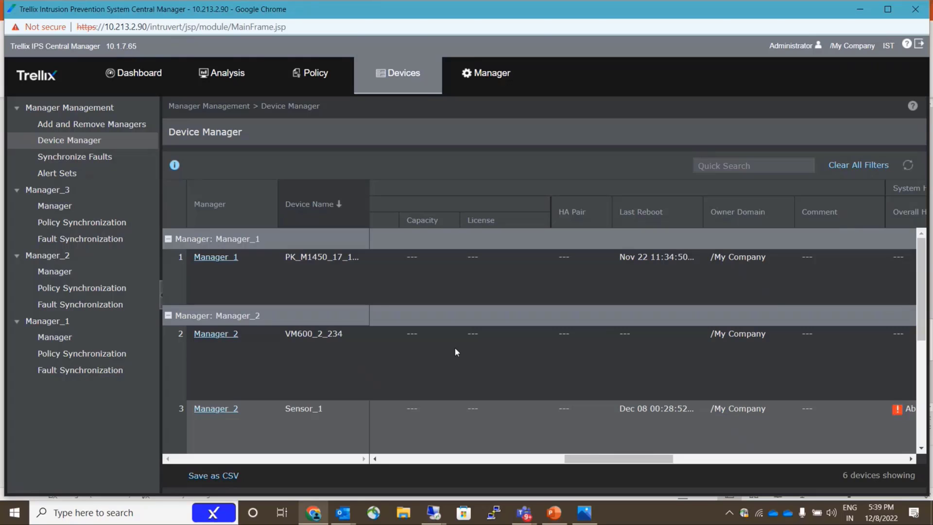
View the non-responsive screenshots in Photos, ending on nonresponsive.jpg listing Manager_1 as non-accessible
left_click(585, 512)
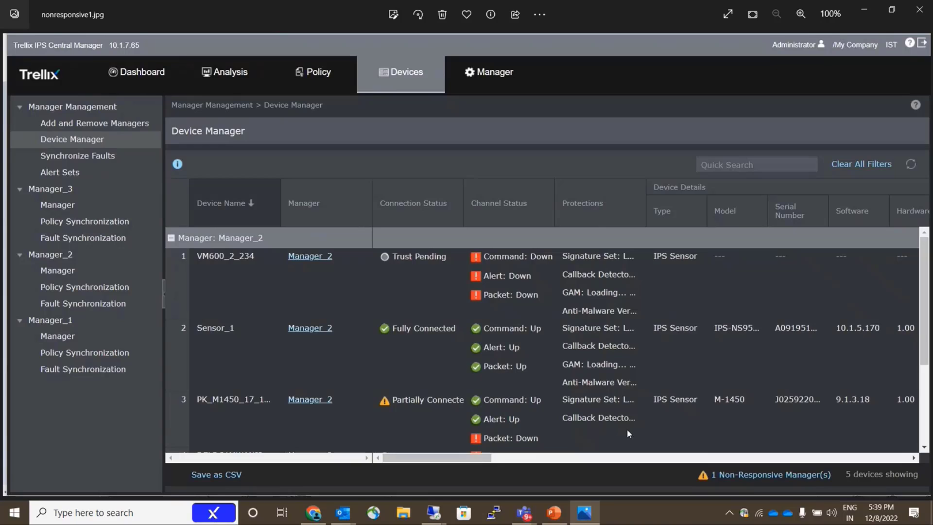
key("Left")
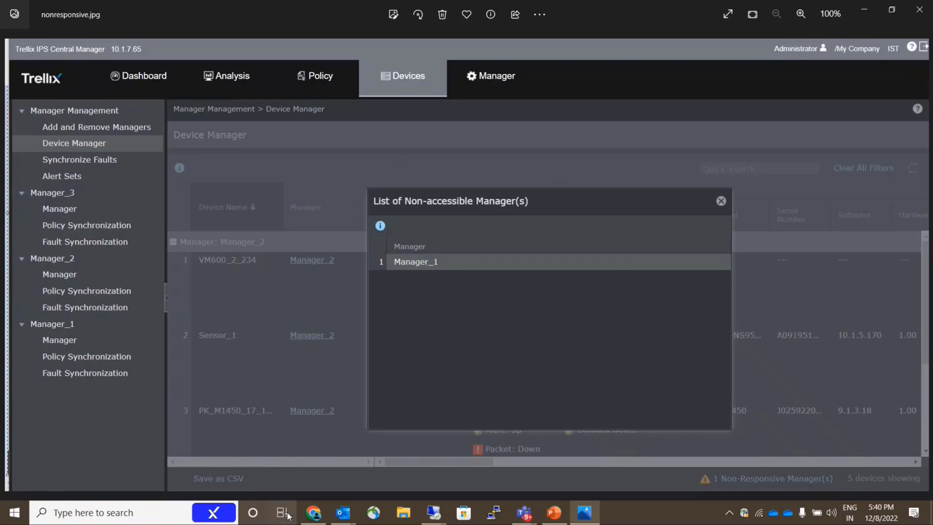
Go back to the live Device Manager grid in Chrome and scroll through its six devices
left_click(314, 513)
scroll(338, 359, "down", 5)
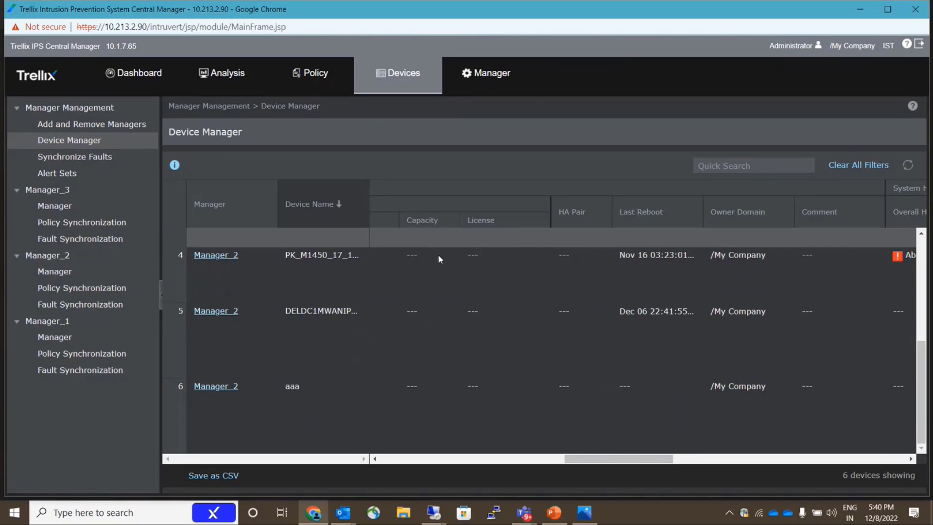
scroll(431, 321, "up", 5)
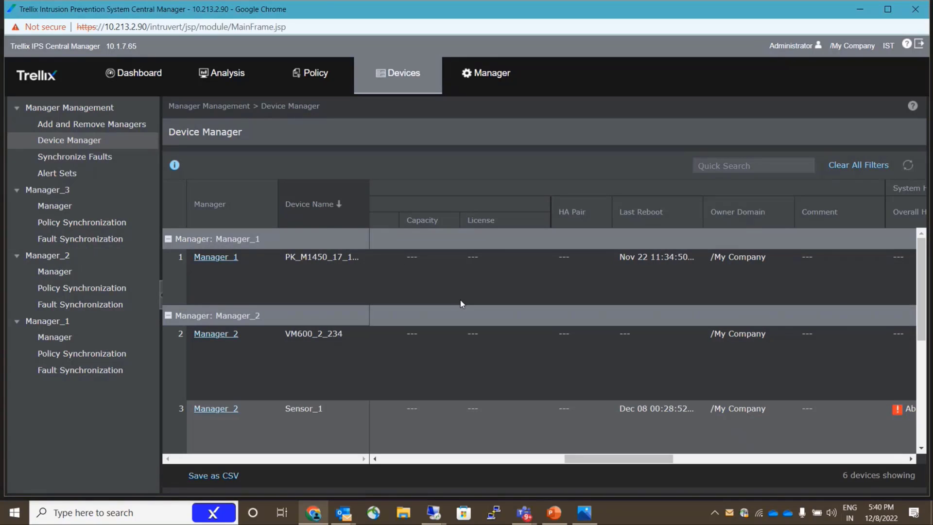
scroll(449, 368, "down", 3)
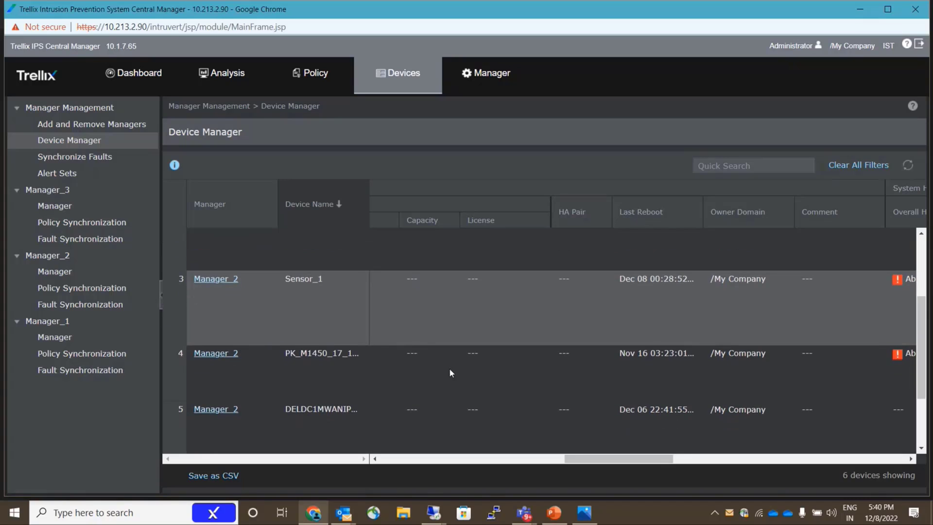
scroll(449, 368, "up", 5)
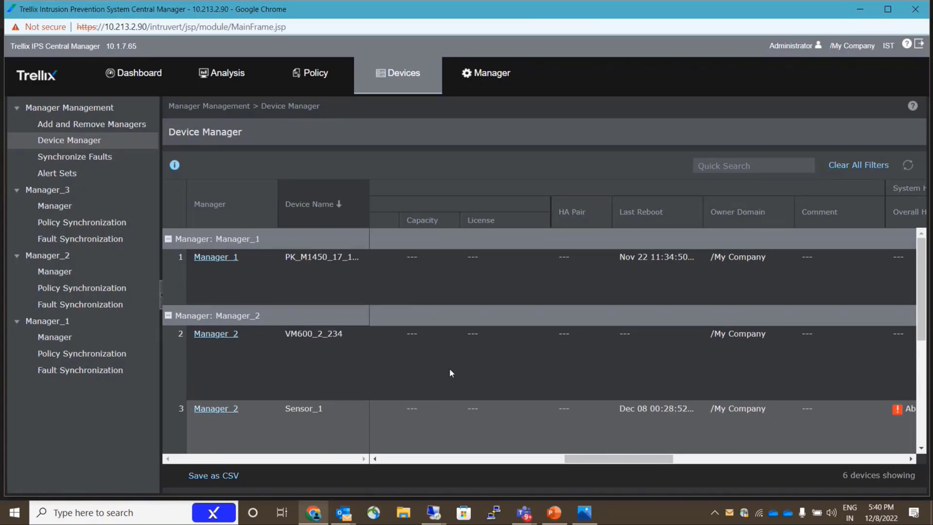
scroll(450, 372, "down", 5)
scroll(450, 372, "up", 5)
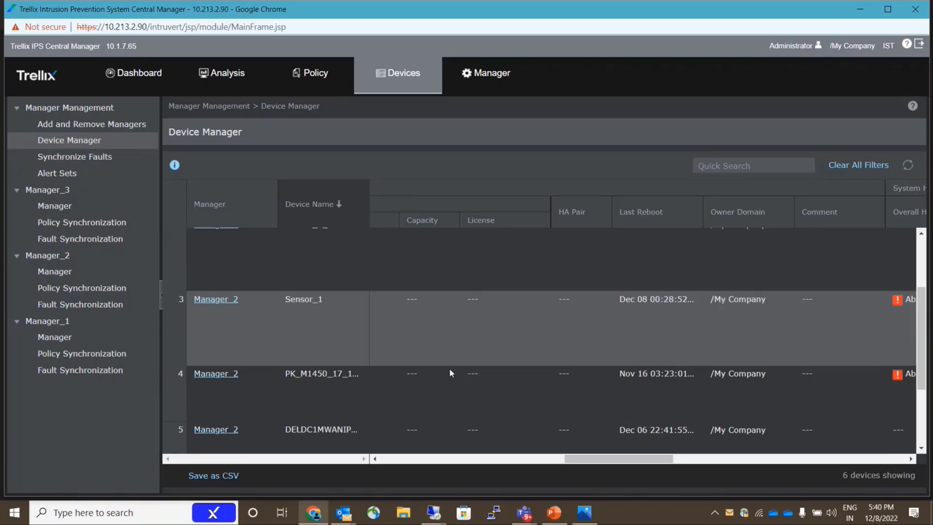